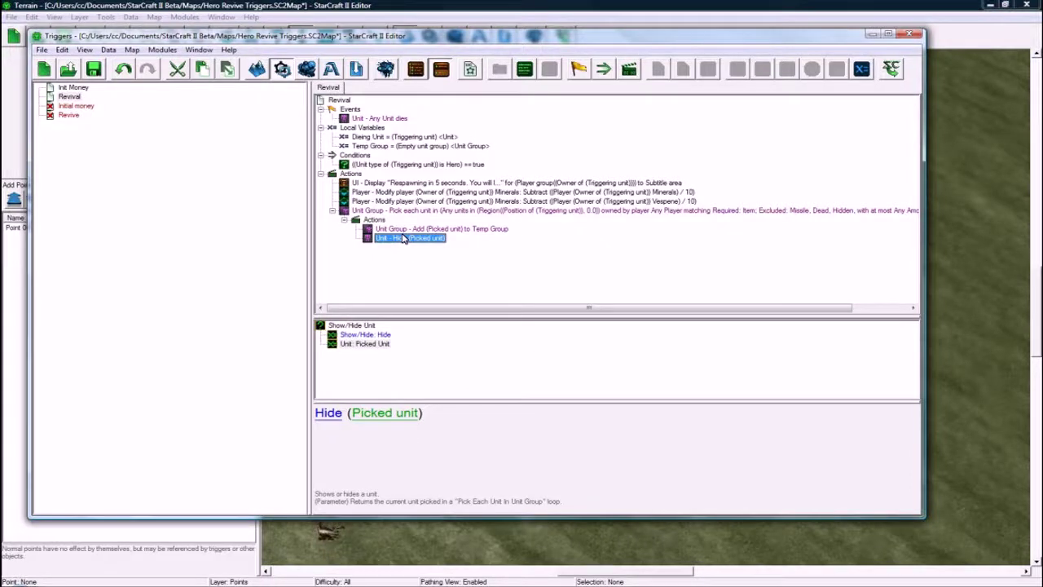
Add a General Wait action and move it below the Pick Each Unit loop
{"action": "left_click", "coordinate": [414, 222]}
{"action": "key", "text": "ctrl+t"}
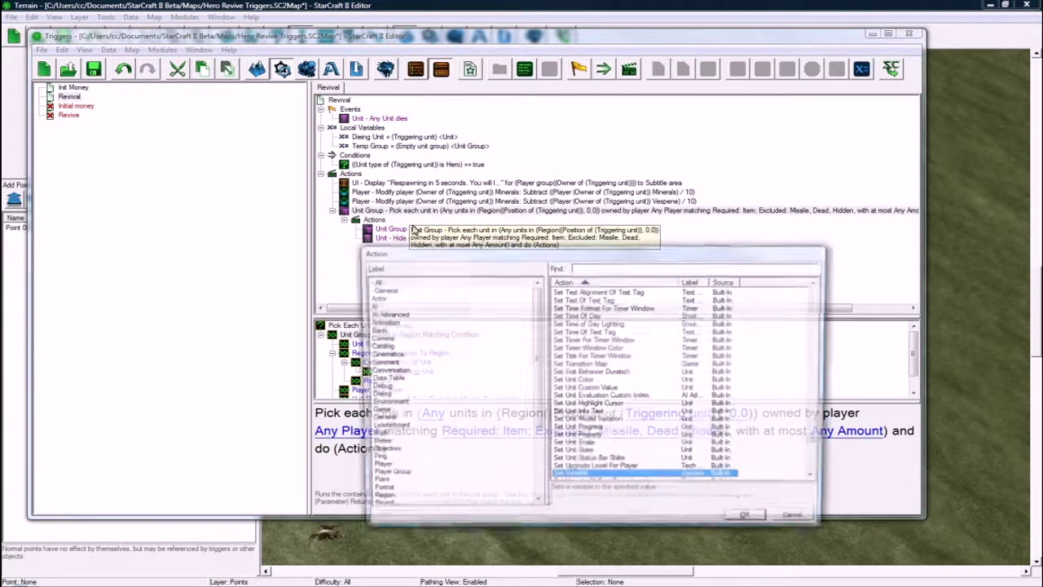
{"action": "left_click", "coordinate": [450, 365]}
{"action": "key", "text": "g"}
{"action": "key", "text": "e"}
{"action": "left_click", "coordinate": [574, 397]}
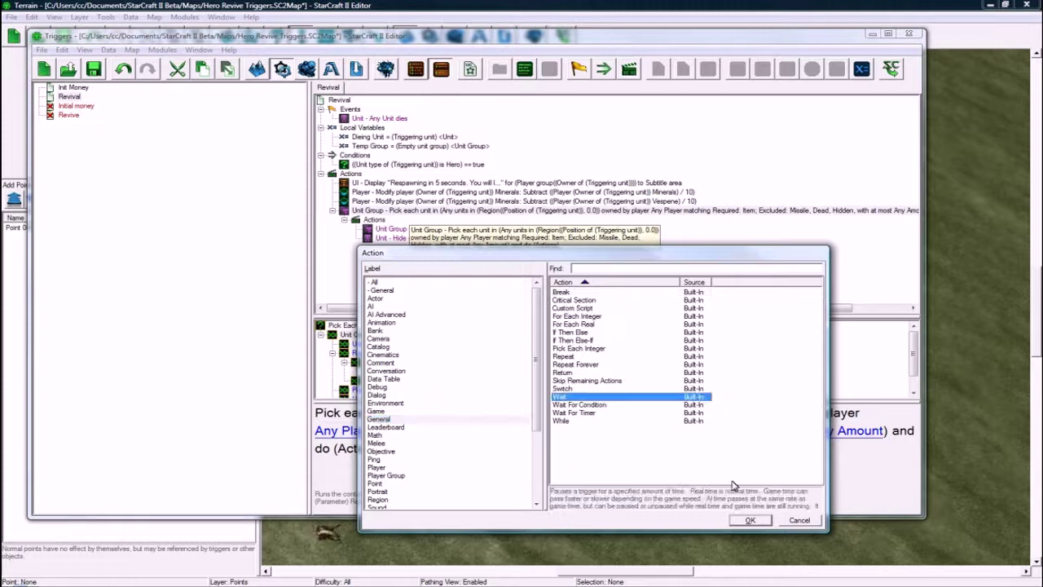
{"action": "left_click", "coordinate": [749, 520]}
{"action": "left_click", "coordinate": [399, 212]}
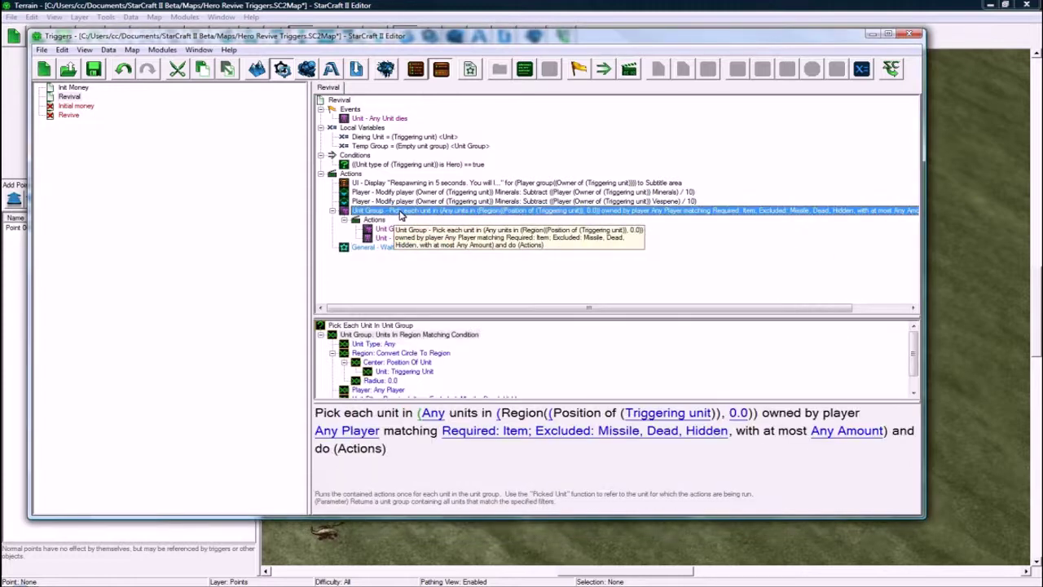
{"action": "left_click_drag", "start_coordinate": [366, 249], "coordinate": [387, 245]}
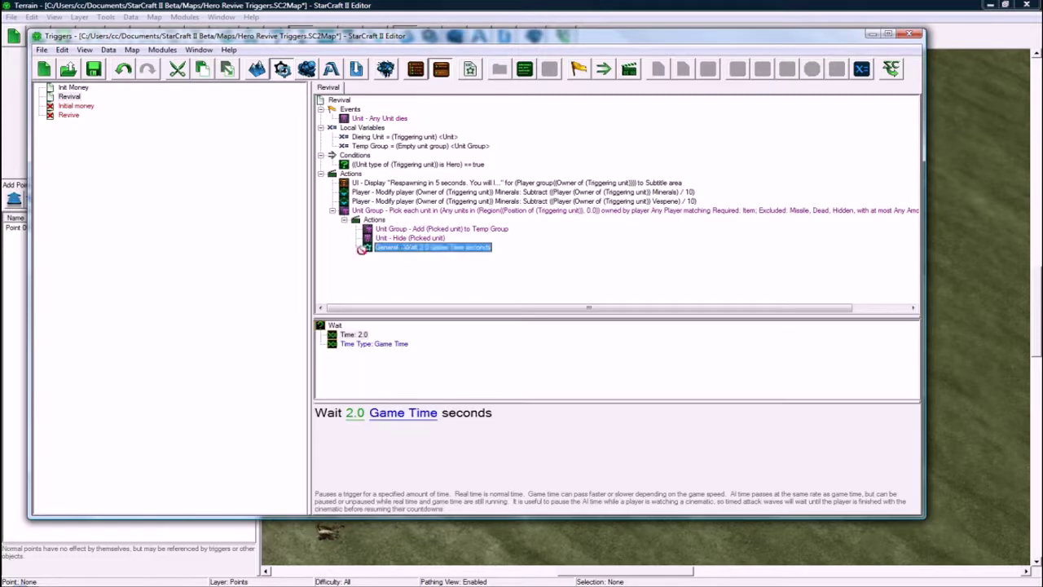
{"action": "left_click_drag", "start_coordinate": [349, 229], "coordinate": [364, 252]}
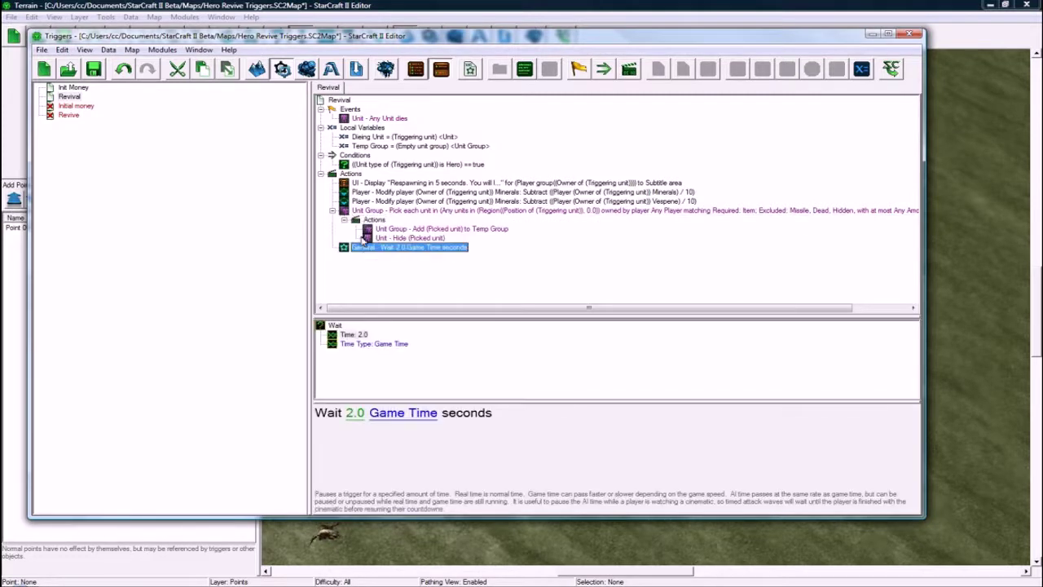
Change the Wait from 2.0 to 5.0 seconds with Real Time as its time type
{"action": "left_click", "coordinate": [371, 182]}
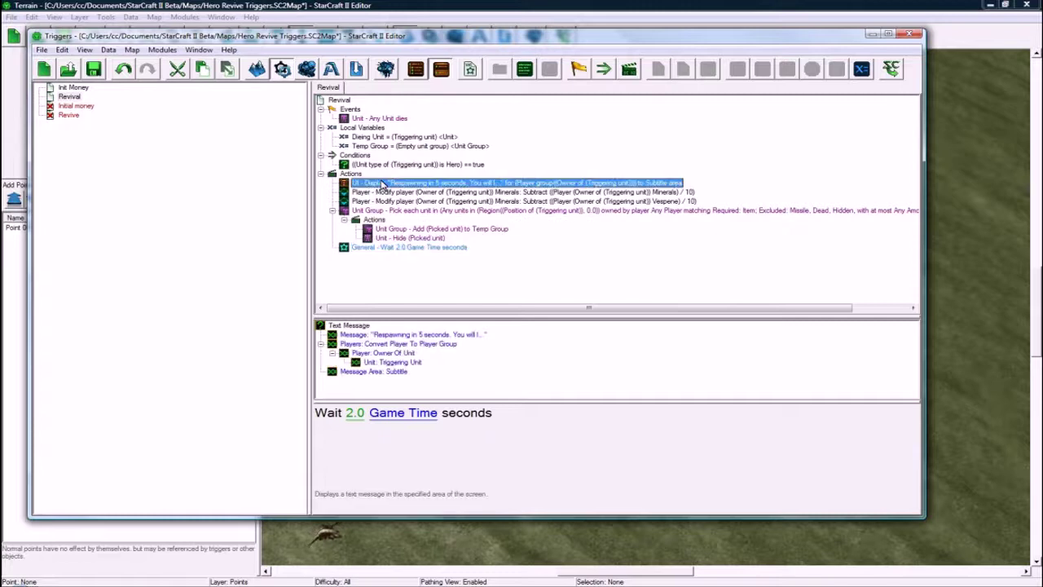
{"action": "left_click", "coordinate": [376, 211]}
{"action": "left_click", "coordinate": [387, 247]}
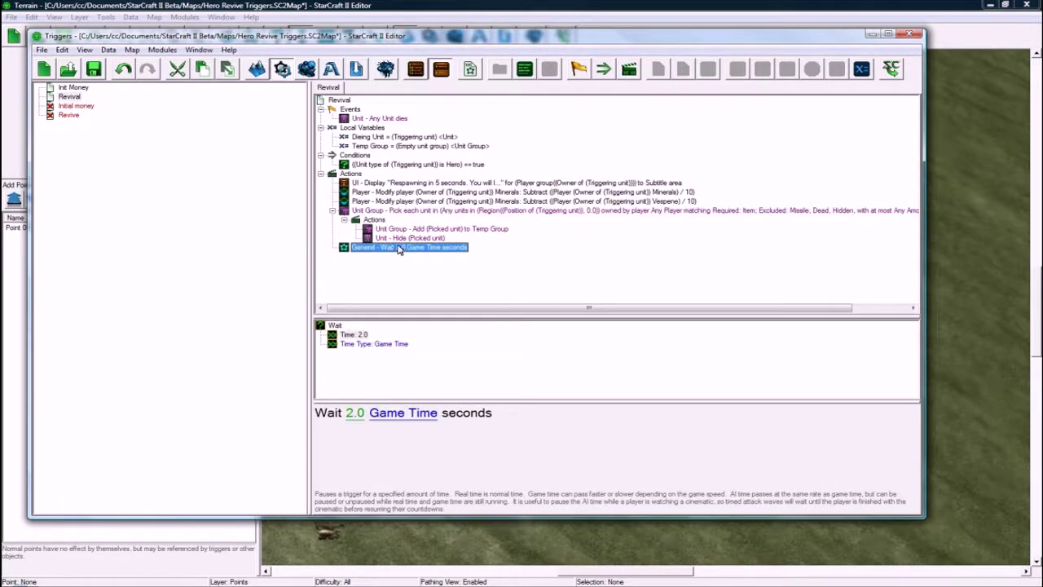
{"action": "left_click", "coordinate": [359, 413]}
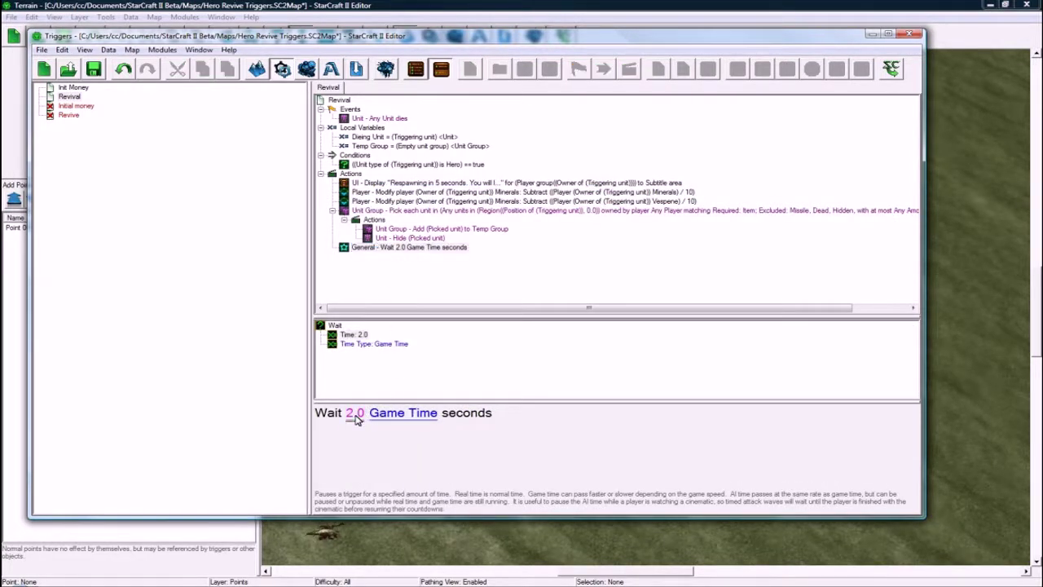
{"action": "type", "text": "5"}
{"action": "key", "text": "Return"}
{"action": "left_click", "coordinate": [407, 414]}
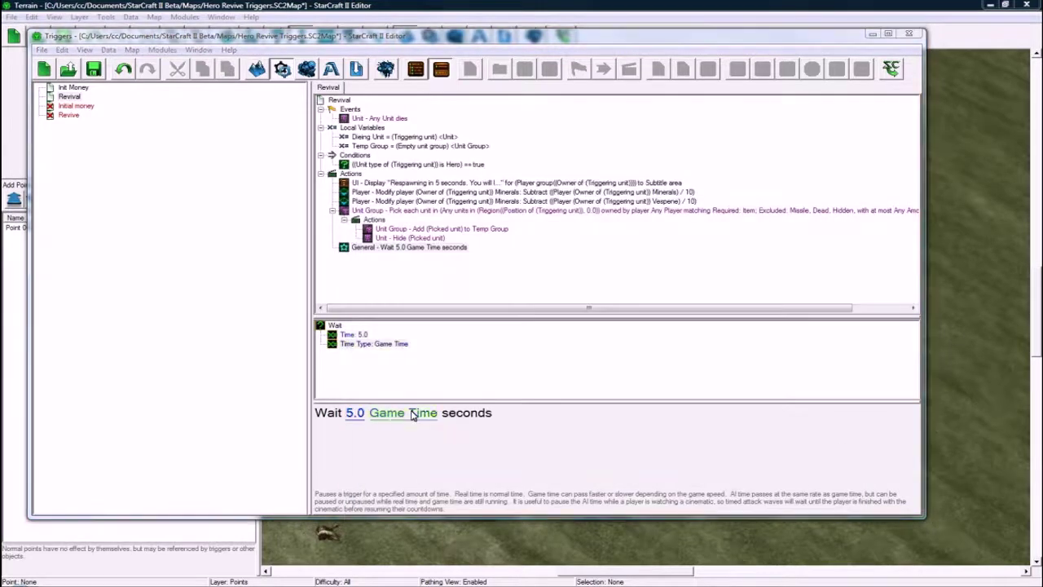
{"action": "left_click", "coordinate": [505, 299]}
{"action": "left_click", "coordinate": [780, 505]}
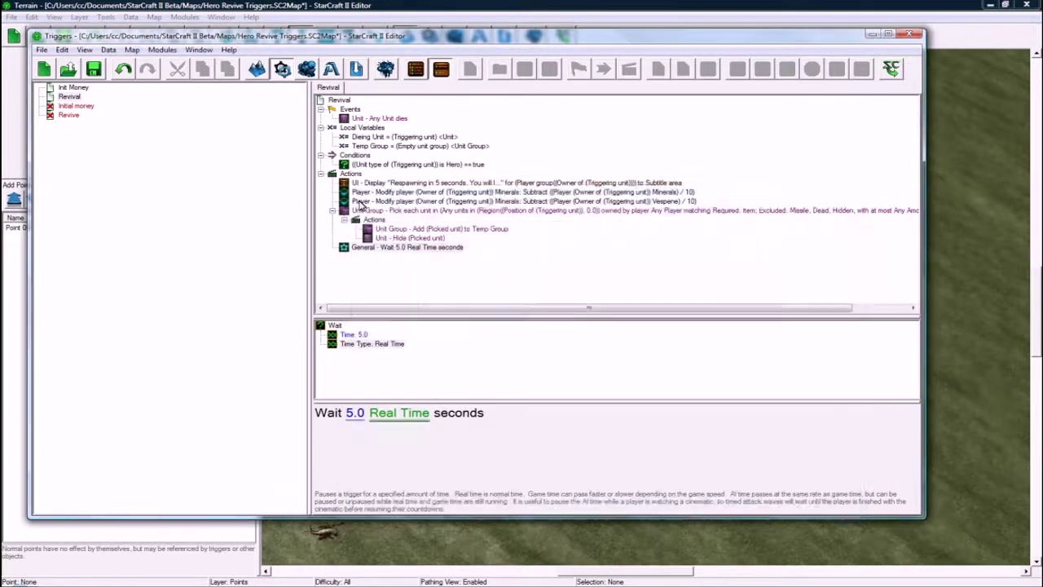
{"action": "left_click", "coordinate": [393, 247]}
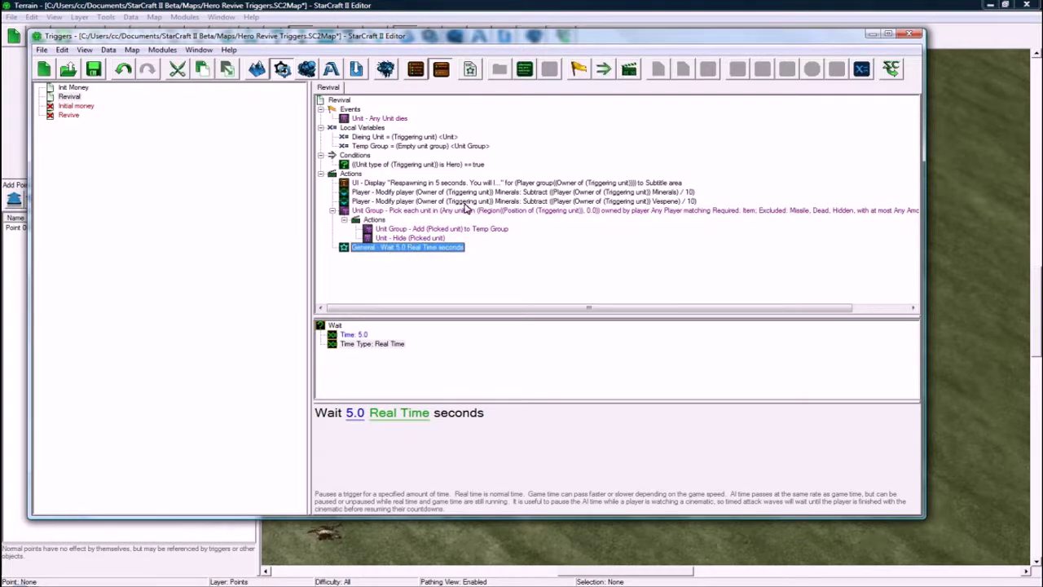
Add a General Custom Script action after the Wait and start typing UnitRevive(lv_dieingHero);
{"action": "double_click", "coordinate": [418, 248]}
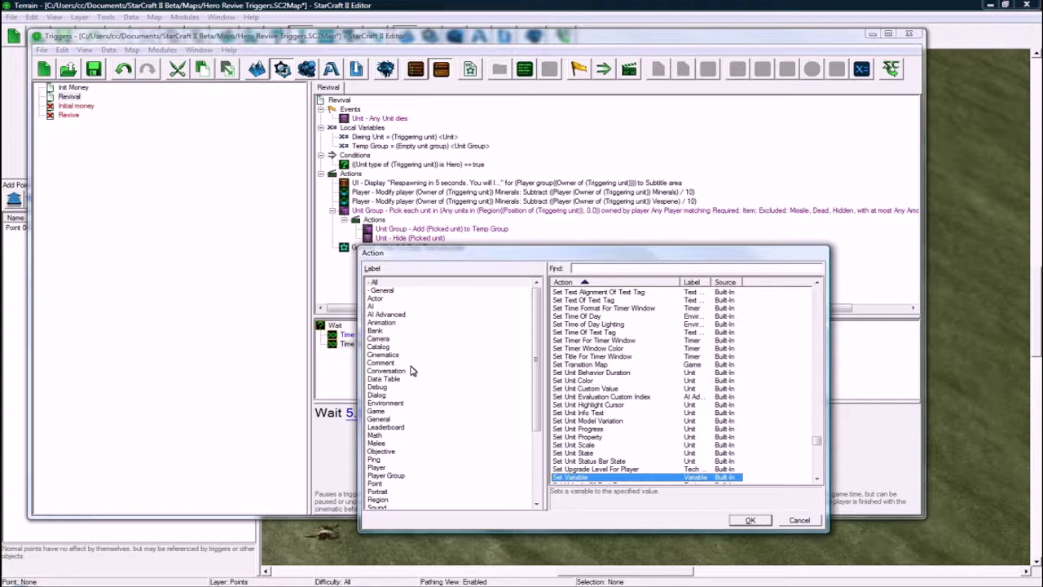
{"action": "left_click", "coordinate": [399, 420]}
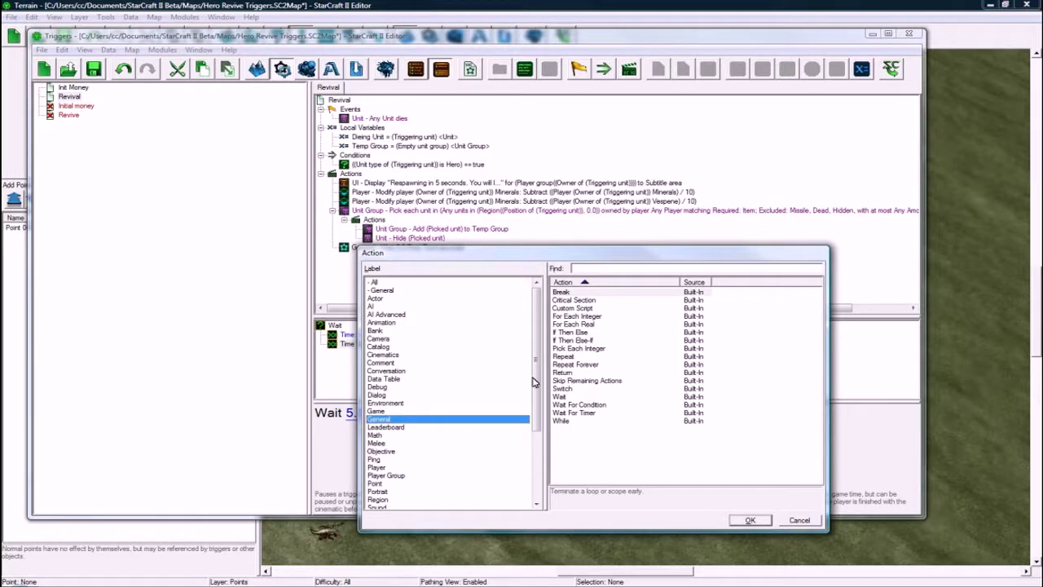
{"action": "left_click_drag", "start_coordinate": [537, 383], "coordinate": [444, 481]}
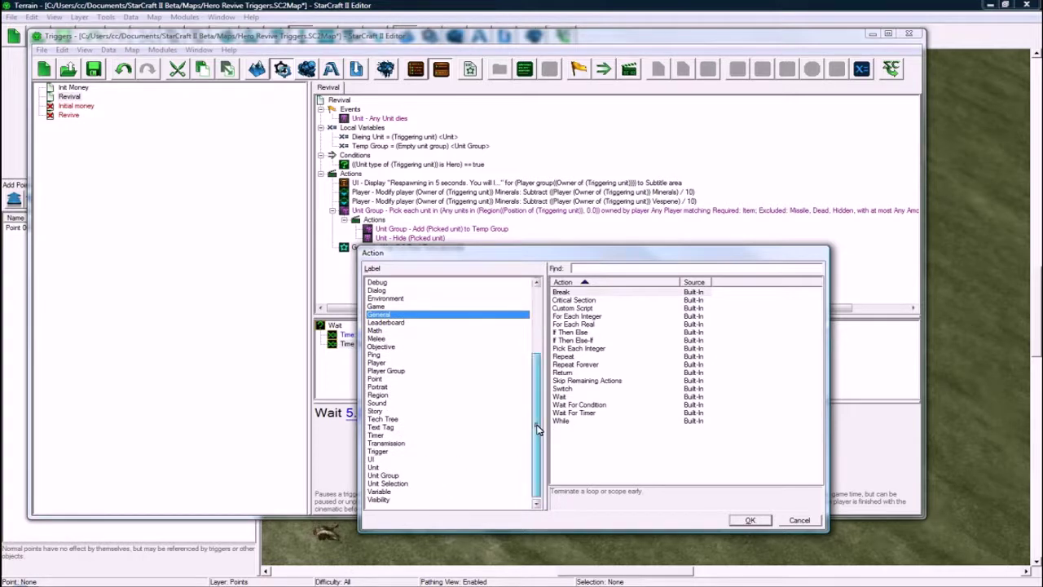
{"action": "scroll", "coordinate": [456, 424], "scroll_direction": "up", "scroll_amount": 5}
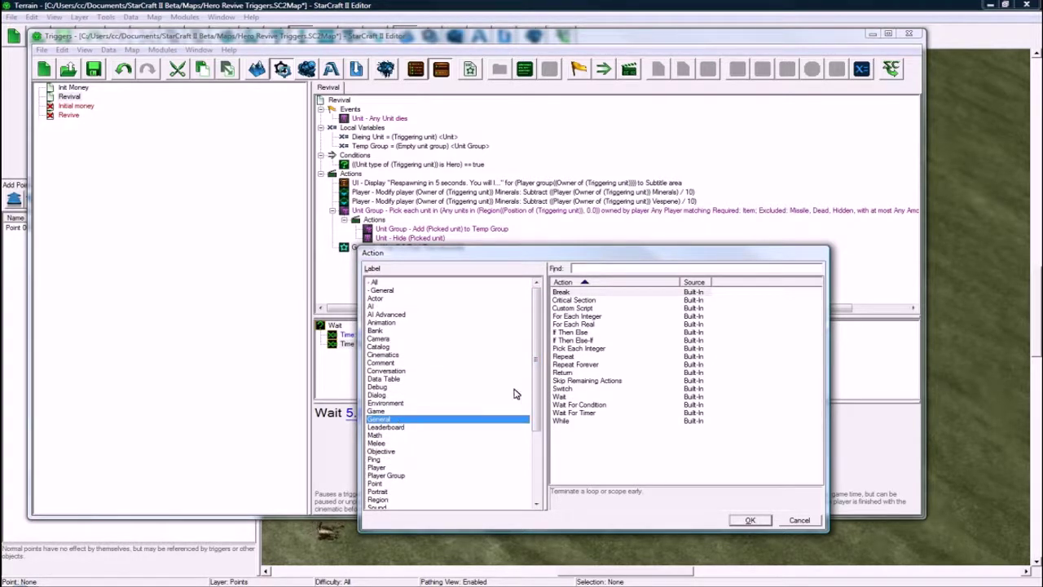
{"action": "left_click", "coordinate": [575, 308]}
{"action": "left_click", "coordinate": [749, 520]}
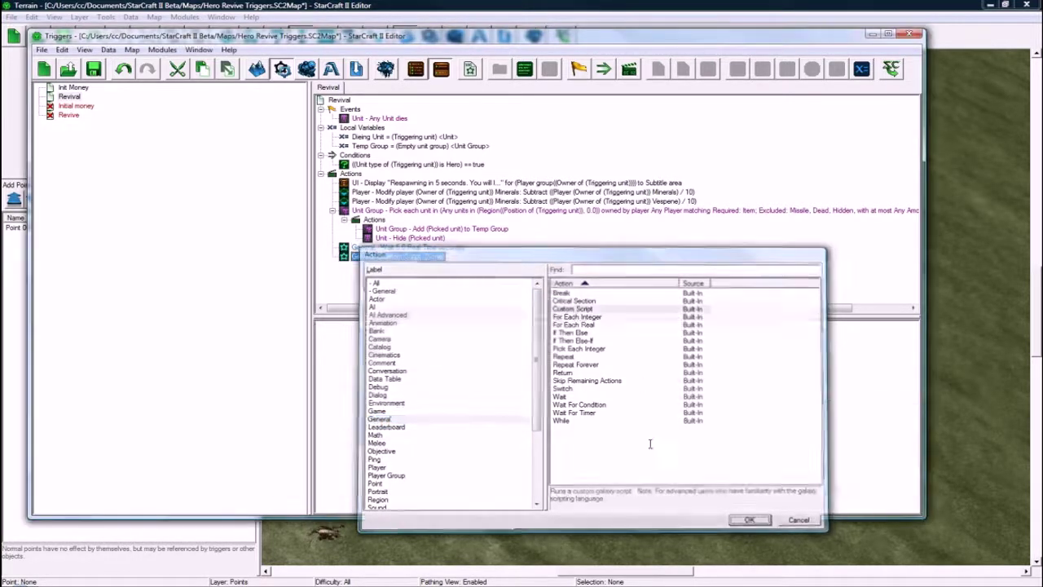
{"action": "left_click", "coordinate": [349, 349]}
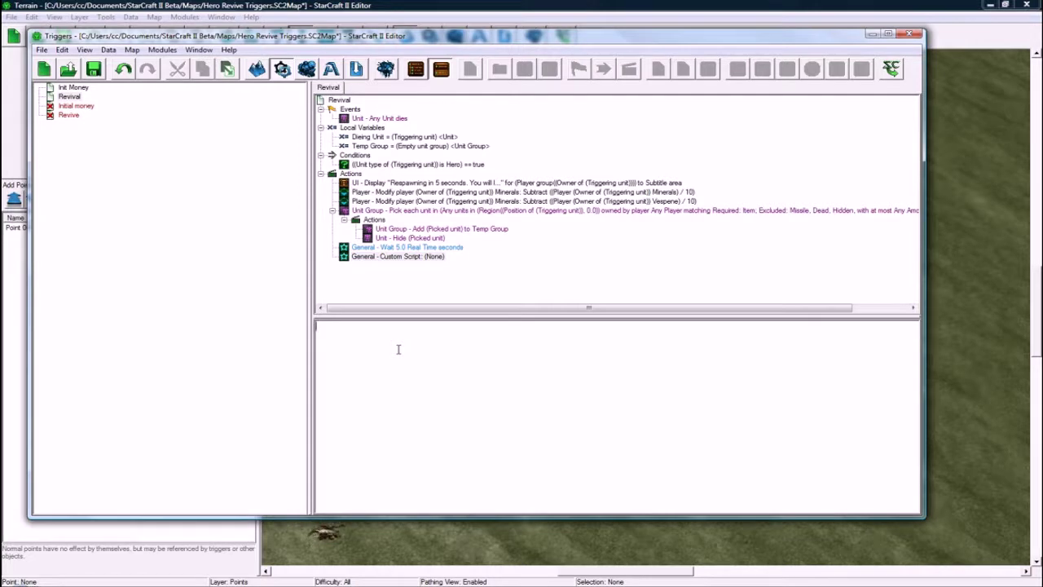
{"action": "type", "text": "U"}
{"action": "type", "text": "nitRevive(lv_"}
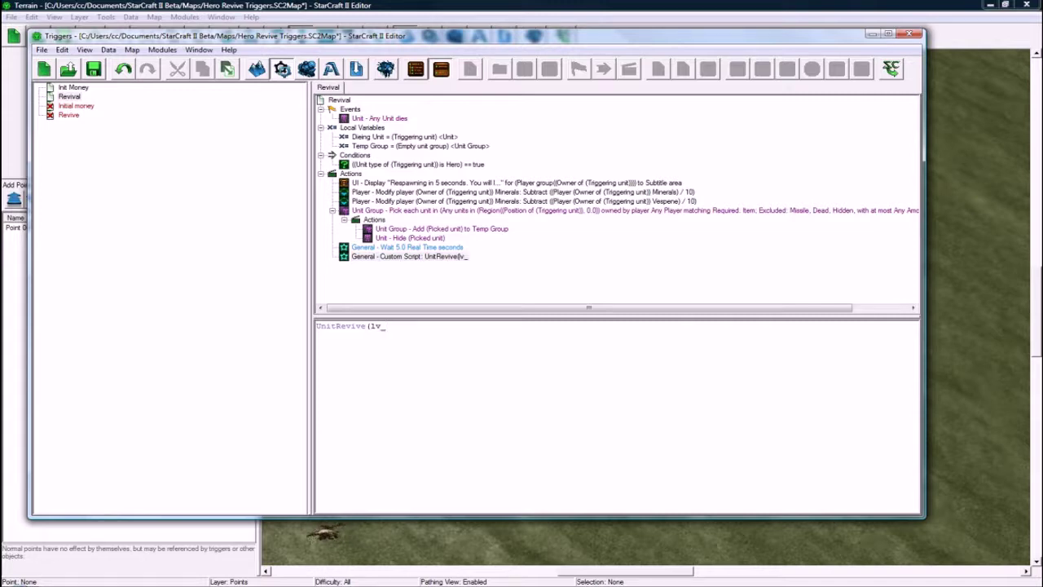
{"action": "type", "text": "ieingHero);"}
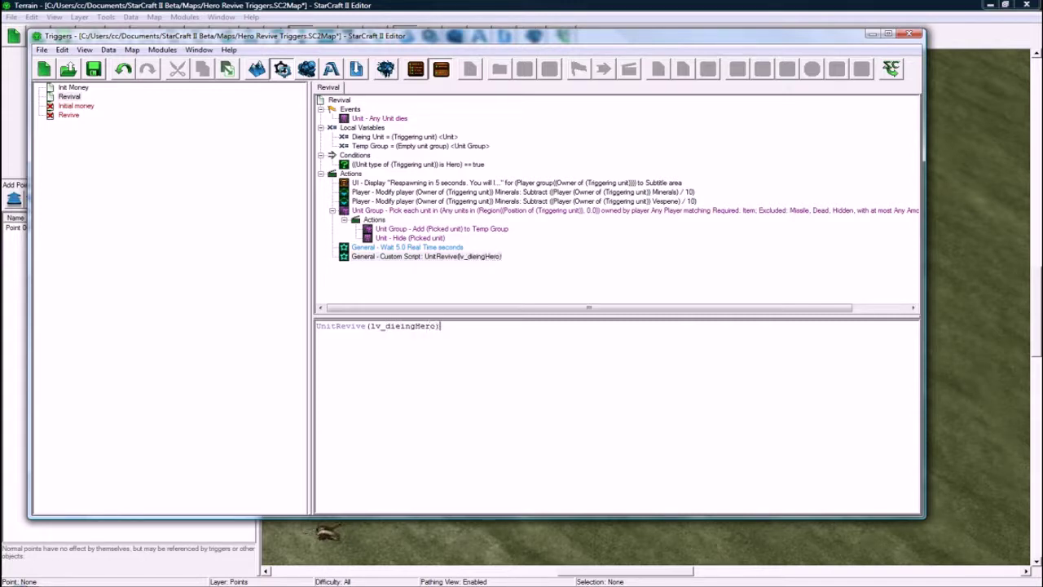
Save the map to compile, then dismiss the syntax error and compile error list
{"action": "left_click", "coordinate": [520, 275]}
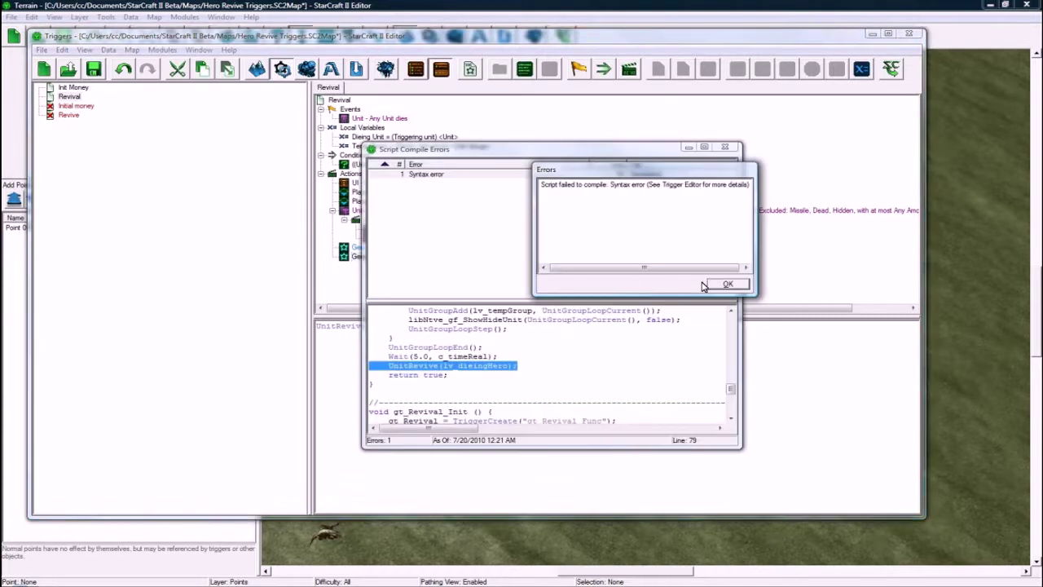
{"action": "left_click", "coordinate": [728, 285]}
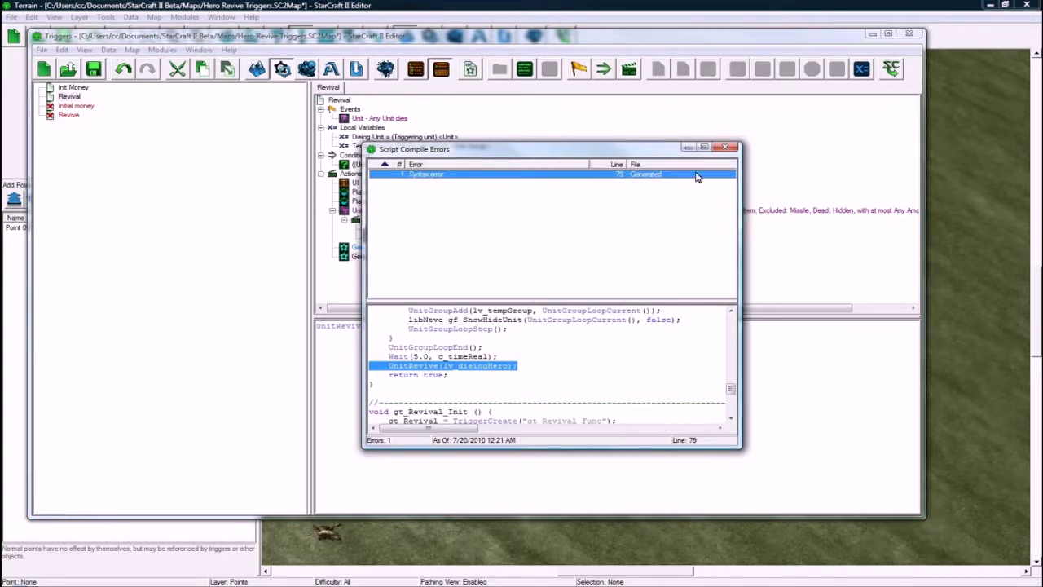
{"action": "left_click", "coordinate": [724, 147]}
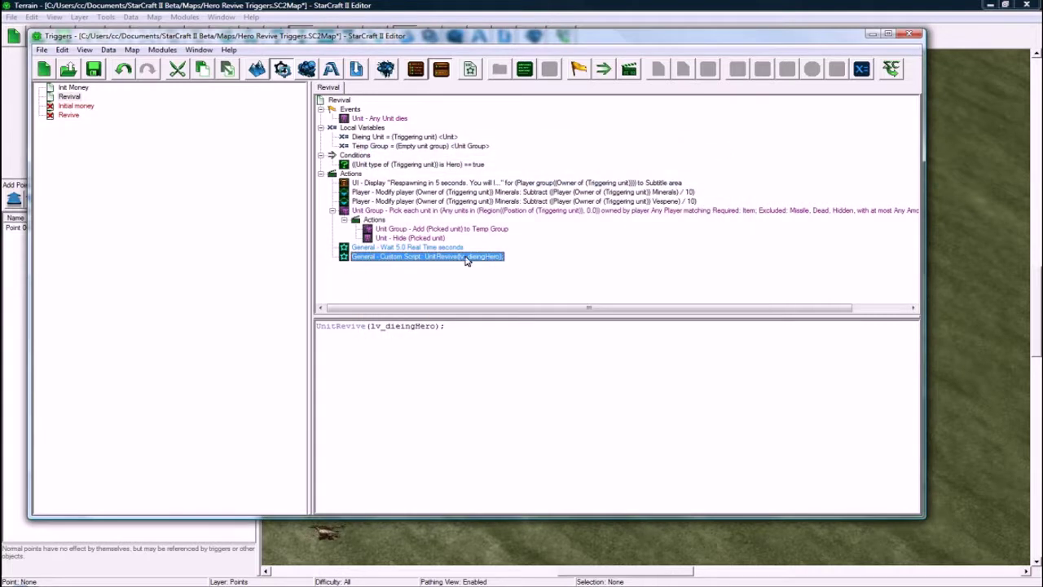
Correct the script's variable so it reads UnitRevive(lv_dieingUnit);
{"action": "left_click_drag", "start_coordinate": [436, 326], "coordinate": [421, 326]}
{"action": "key", "text": "BackSpace"}
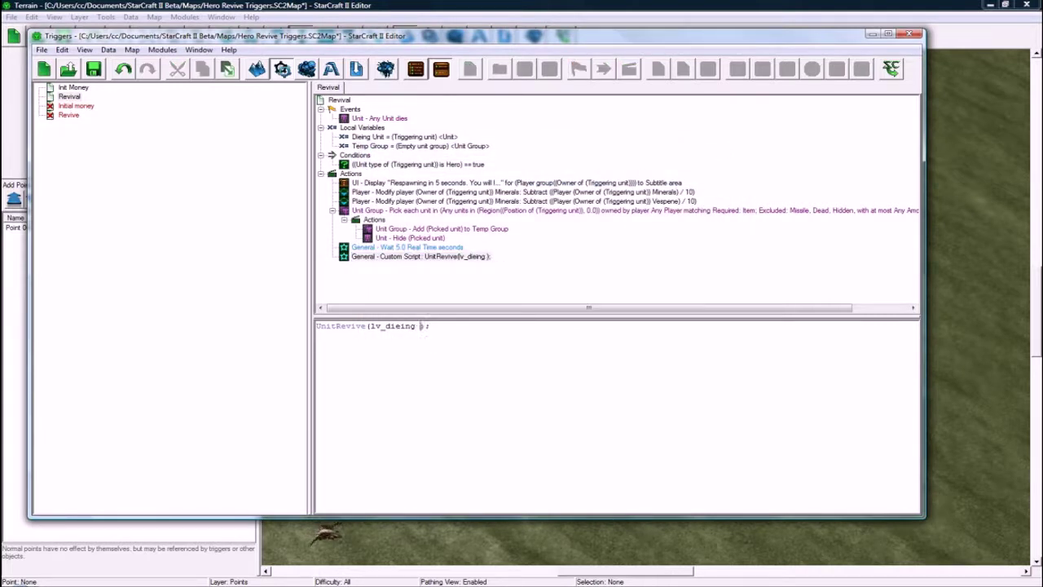
{"action": "type", "text": "Unit"}
{"action": "left_click", "coordinate": [490, 284]}
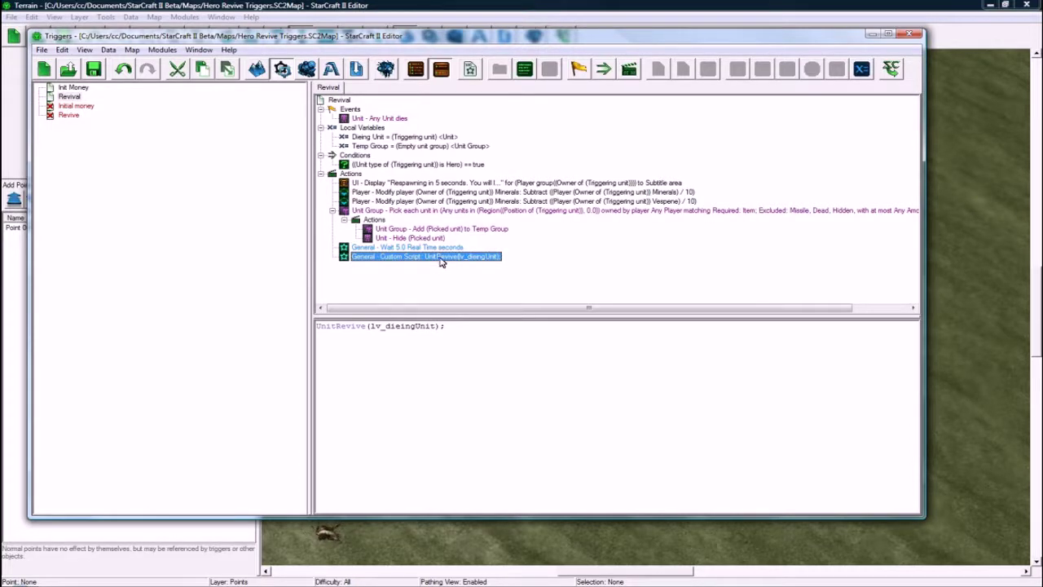
{"action": "left_click", "coordinate": [364, 326]}
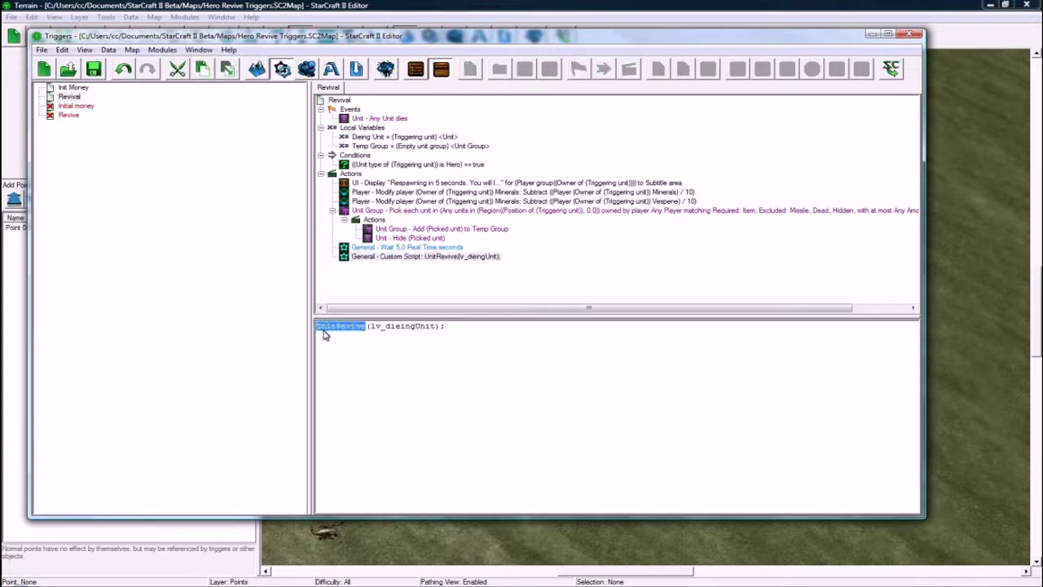
{"action": "left_click_drag", "start_coordinate": [370, 327], "coordinate": [379, 327]}
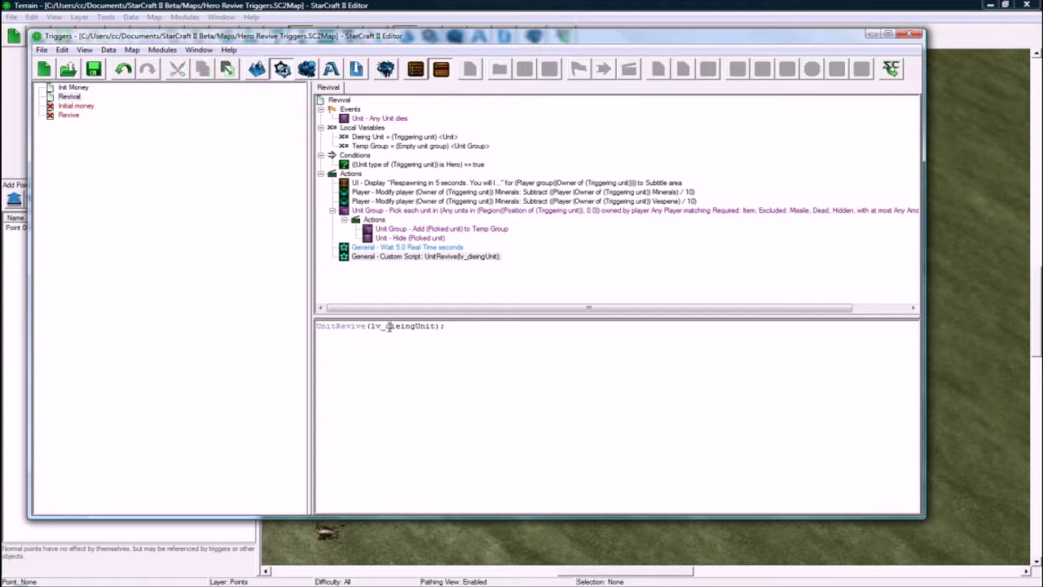
{"action": "left_click_drag", "start_coordinate": [385, 326], "coordinate": [433, 326]}
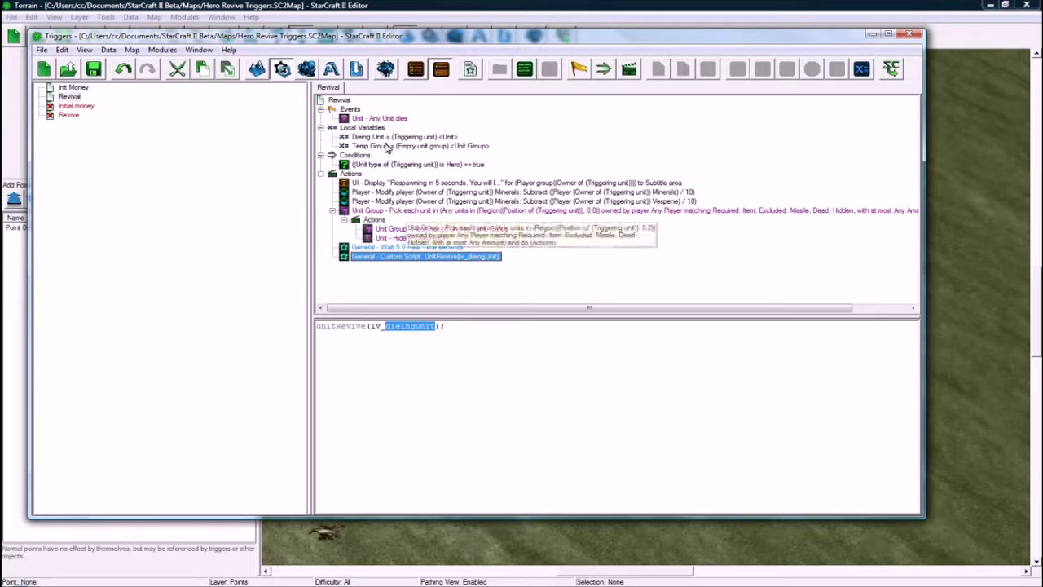
Inspect the Dieing Unit local variable, toggling raw script names on and off
{"action": "left_click", "coordinate": [379, 138]}
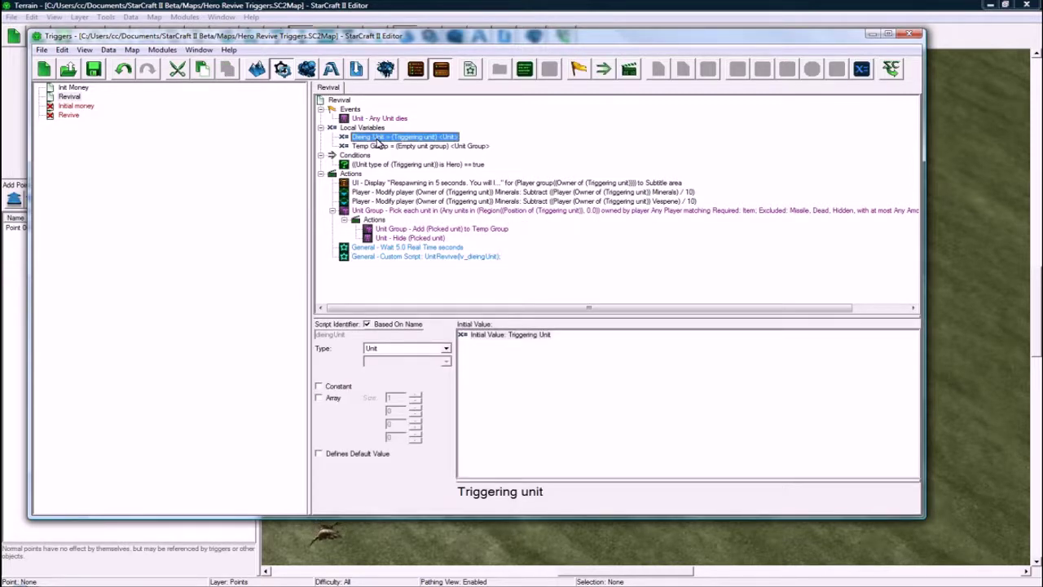
{"action": "key", "text": "ctrl+d"}
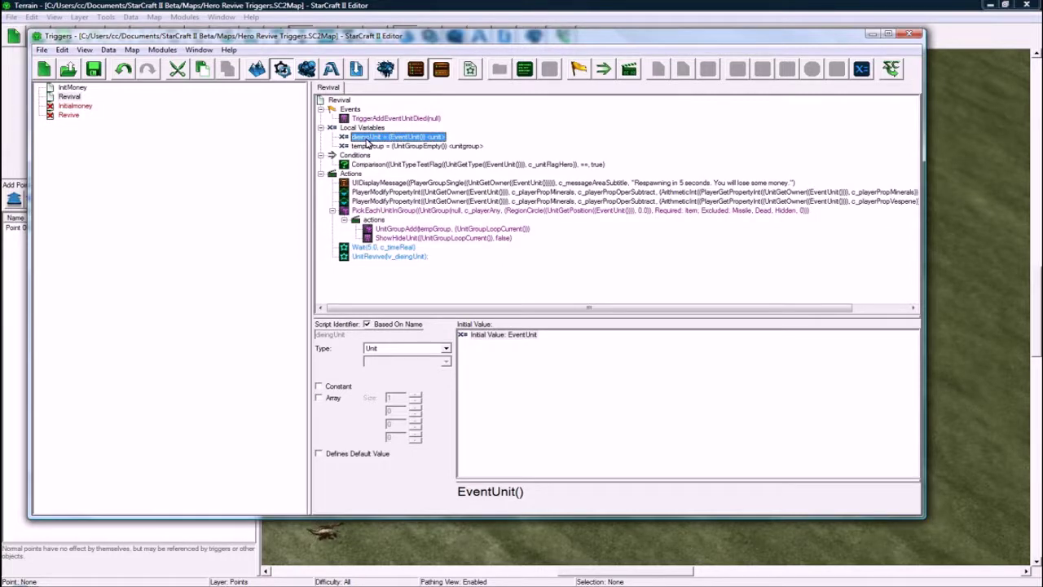
{"action": "key", "text": "ctrl+d"}
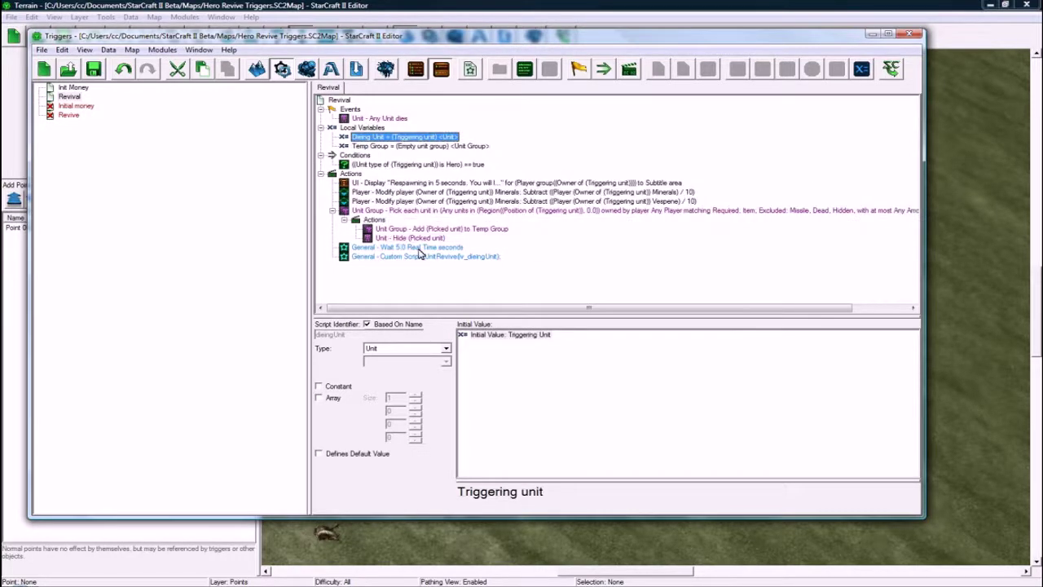
Verify the script uses lv_dieingUnit and select the Custom Script action for copying
{"action": "left_click", "coordinate": [428, 257]}
{"action": "left_click", "coordinate": [392, 335]}
{"action": "double_click", "coordinate": [408, 328]}
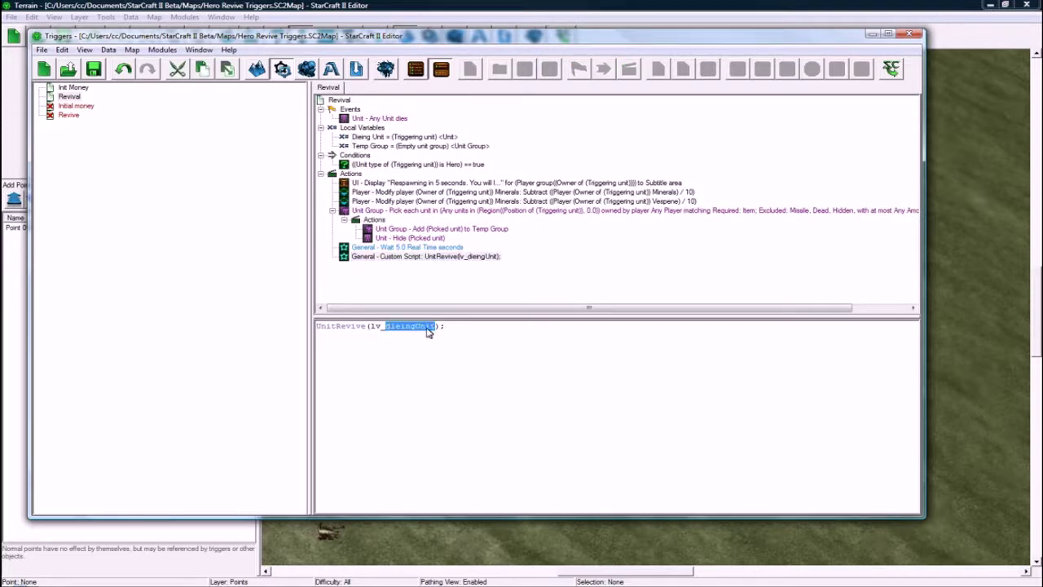
{"action": "left_click", "coordinate": [408, 327]}
{"action": "left_click", "coordinate": [500, 270]}
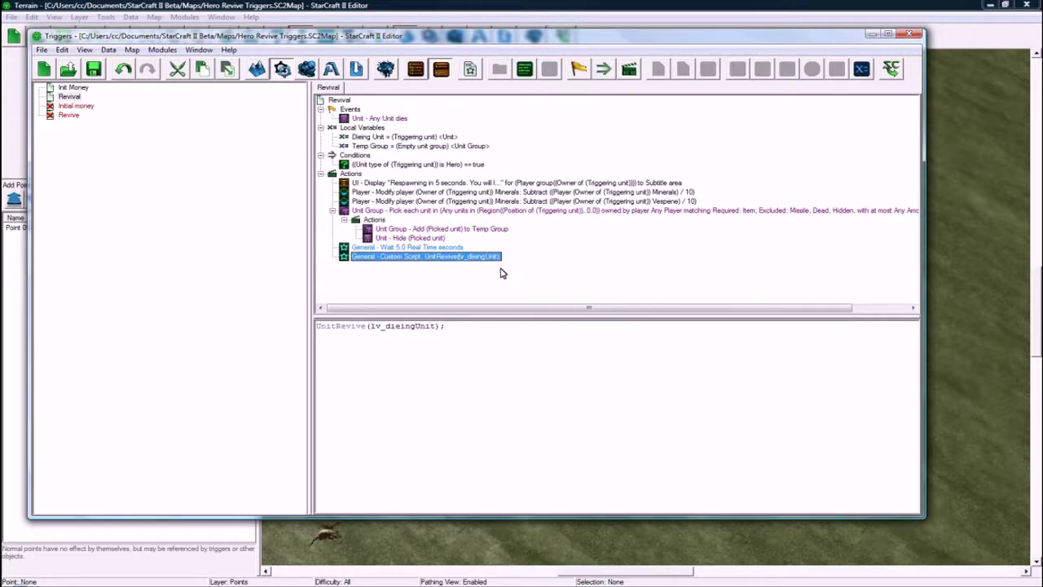
{"action": "left_click", "coordinate": [378, 137]}
{"action": "left_click", "coordinate": [466, 257]}
{"action": "left_click", "coordinate": [419, 325]}
{"action": "left_click", "coordinate": [485, 273]}
Paste a duplicate action and change it to Camera Follow Unit Group
{"action": "key", "text": "ctrl+v"}
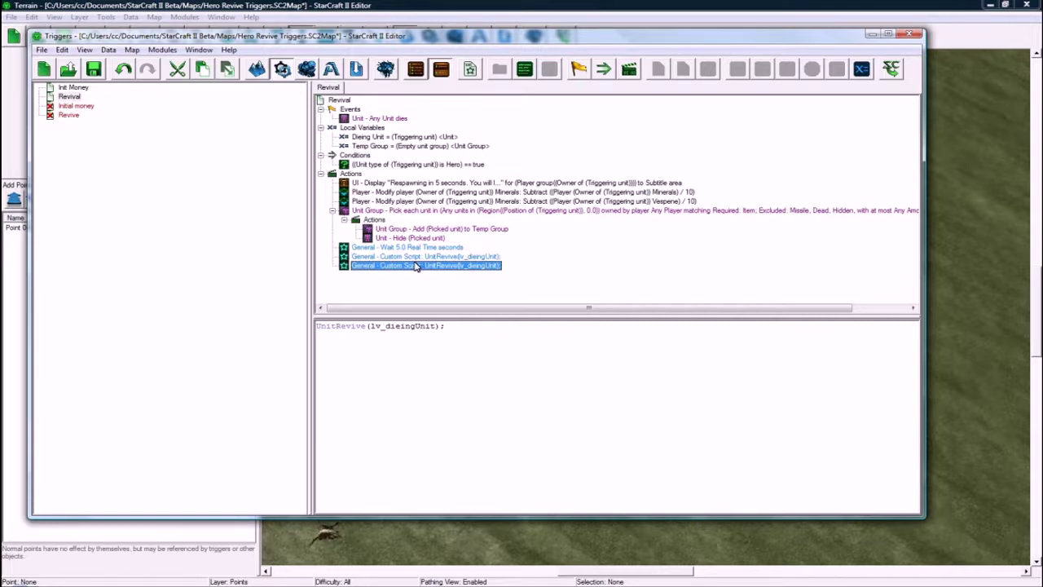
{"action": "double_click", "coordinate": [414, 266]}
{"action": "left_click", "coordinate": [399, 339]}
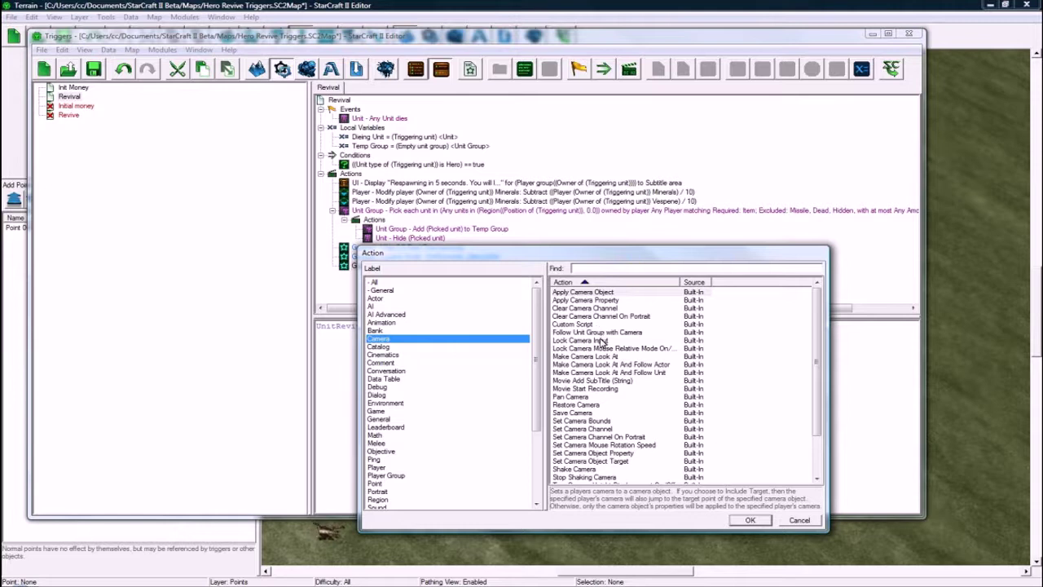
{"action": "left_click", "coordinate": [601, 332]}
{"action": "left_click", "coordinate": [747, 521]}
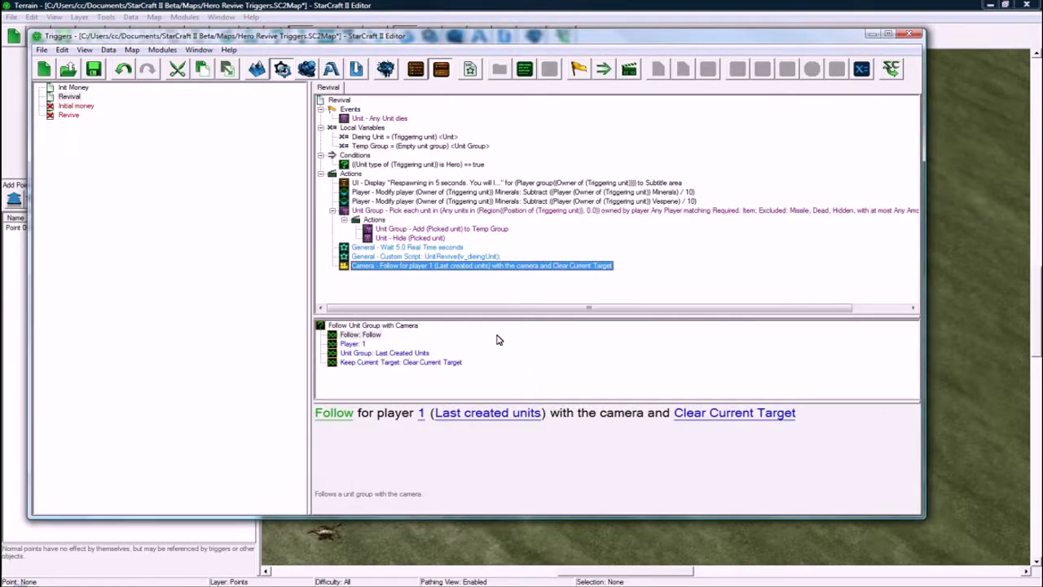
Set the follow action's Player to Owner Of Unit (Dieing Unit)
{"action": "left_click", "coordinate": [421, 414]}
{"action": "left_click", "coordinate": [410, 245]}
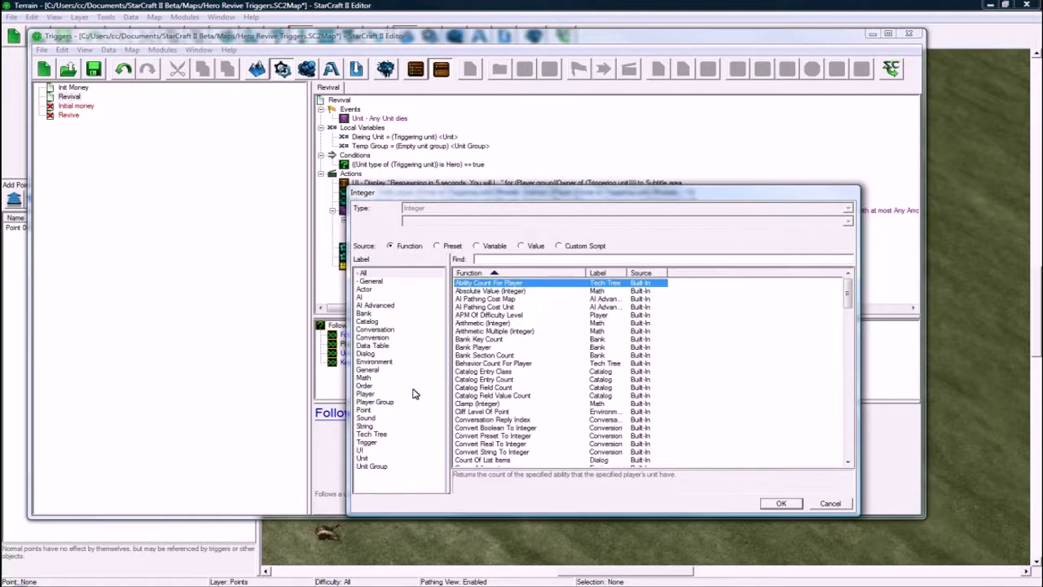
{"action": "left_click", "coordinate": [410, 377]}
{"action": "key", "text": "u"}
{"action": "key", "text": "u"}
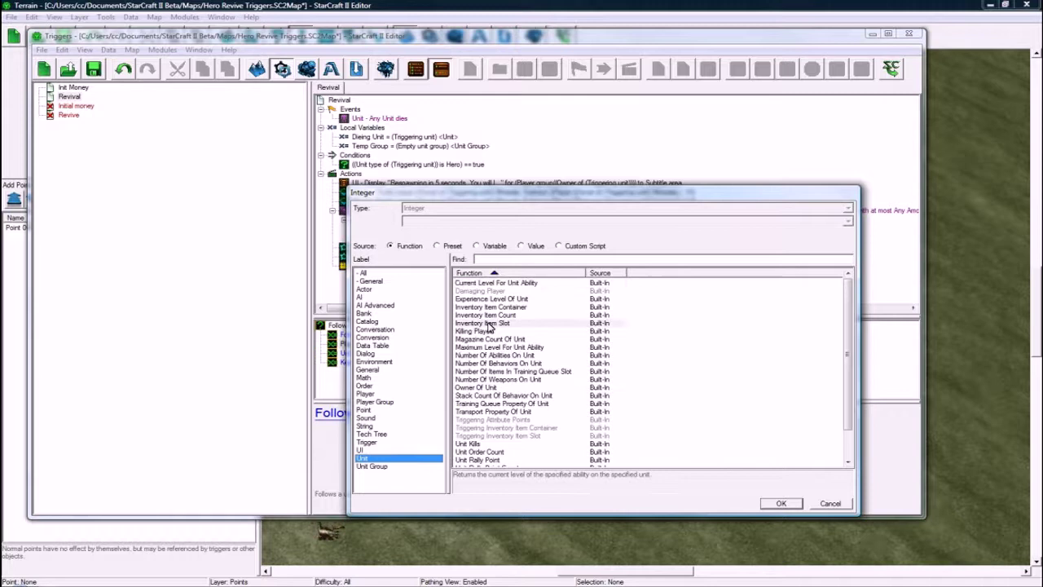
{"action": "left_click", "coordinate": [481, 387]}
{"action": "left_click", "coordinate": [800, 506]}
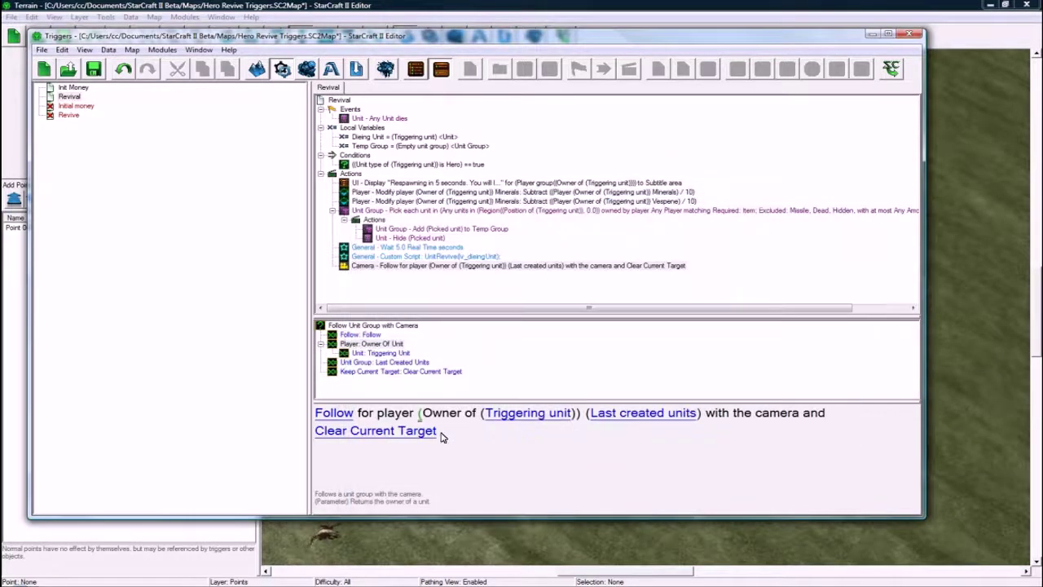
{"action": "left_click", "coordinate": [529, 417]}
{"action": "left_click", "coordinate": [487, 247]}
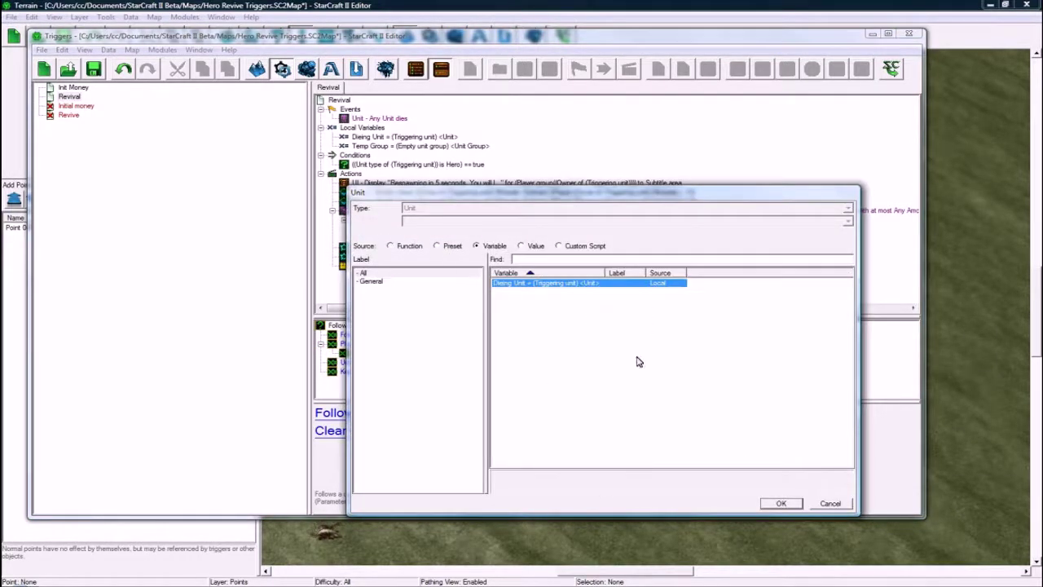
{"action": "left_click", "coordinate": [781, 503]}
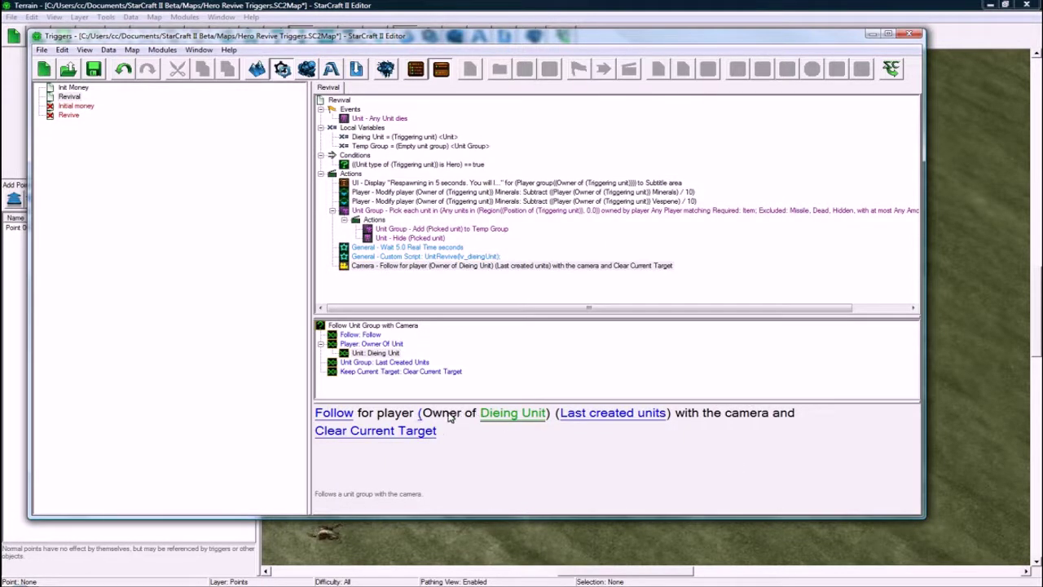
Set the followed Unit Group to Convert Unit To Unit Group (Dieing Unit)
{"action": "left_click", "coordinate": [583, 414]}
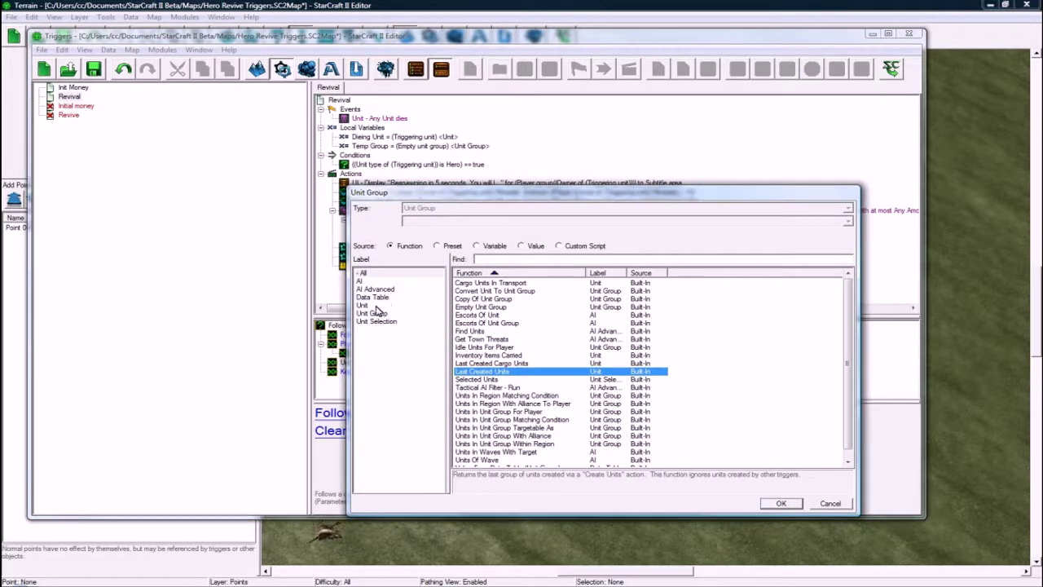
{"action": "left_click", "coordinate": [495, 291]}
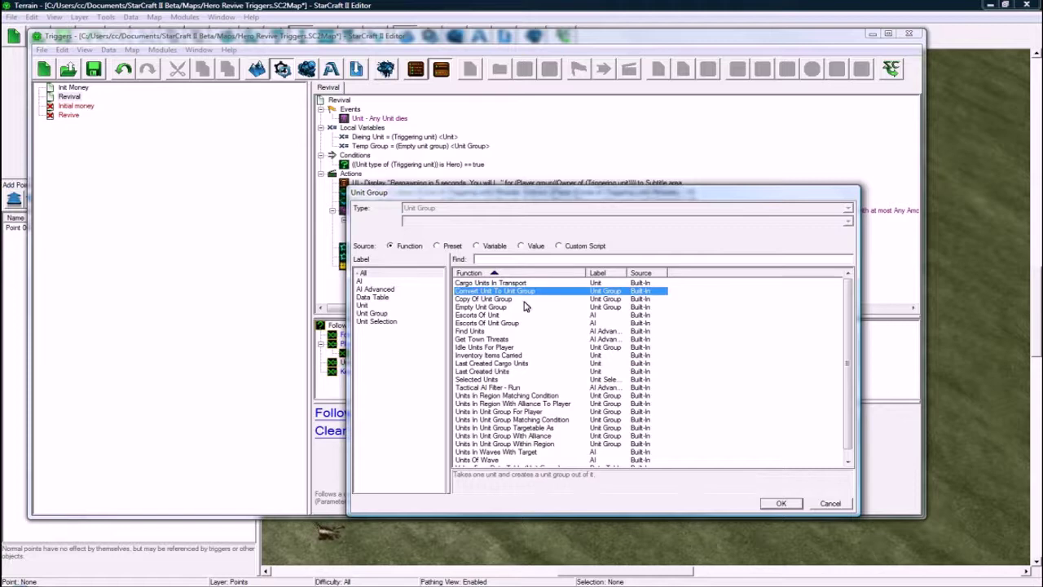
{"action": "left_click", "coordinate": [781, 505]}
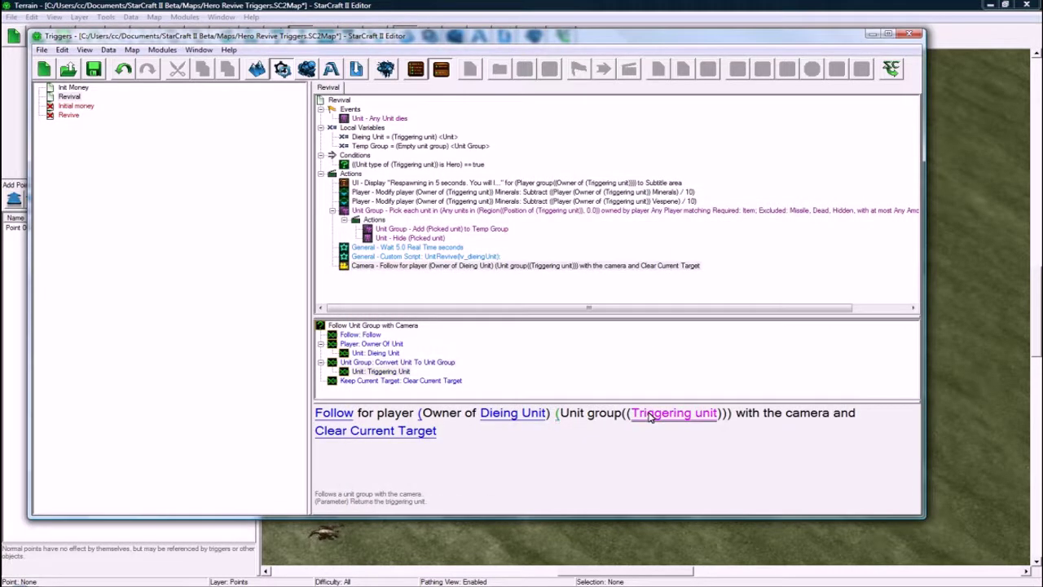
{"action": "left_click", "coordinate": [650, 415]}
{"action": "left_click", "coordinate": [478, 246]}
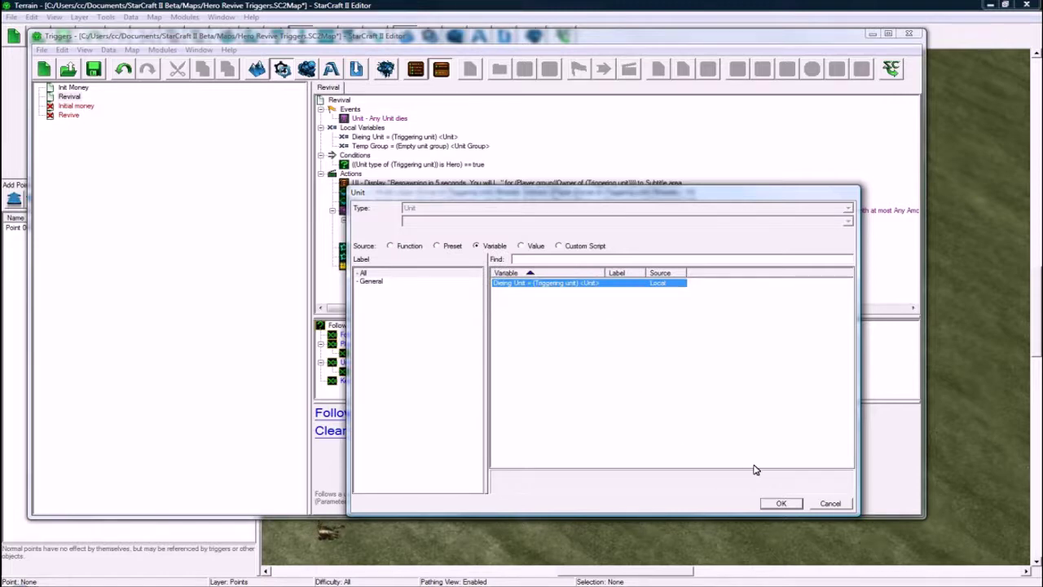
{"action": "left_click", "coordinate": [780, 504]}
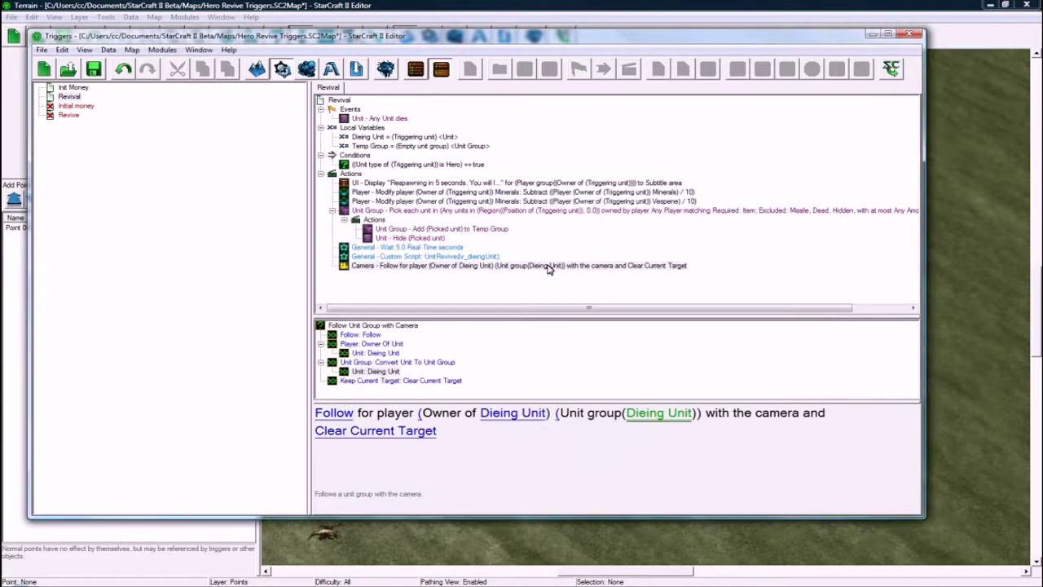
Duplicate the camera follow action and change the copy to Lock Camera Input
{"action": "left_click", "coordinate": [414, 268]}
{"action": "key", "text": "ctrl+v"}
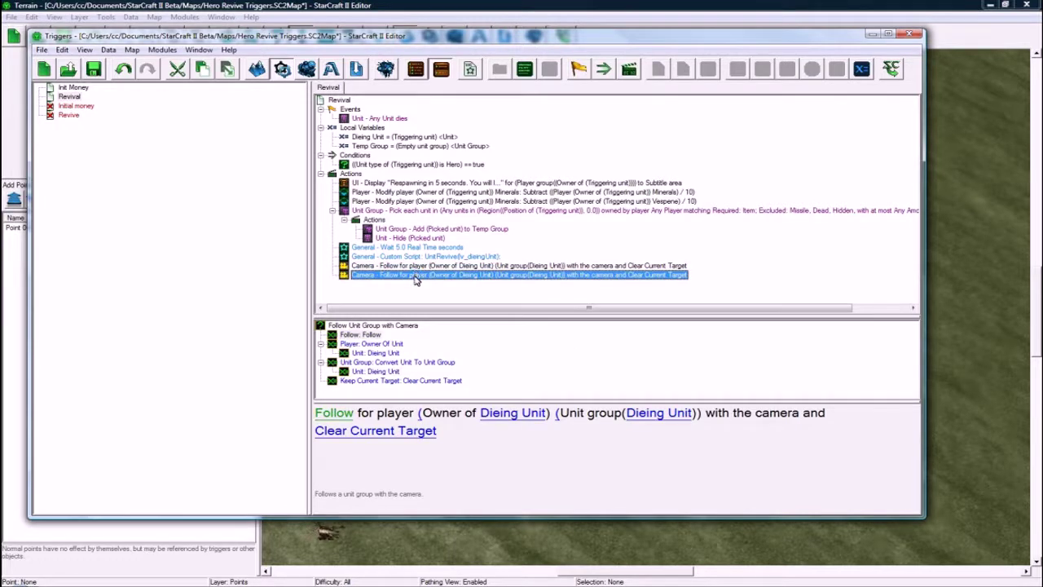
{"action": "double_click", "coordinate": [414, 278]}
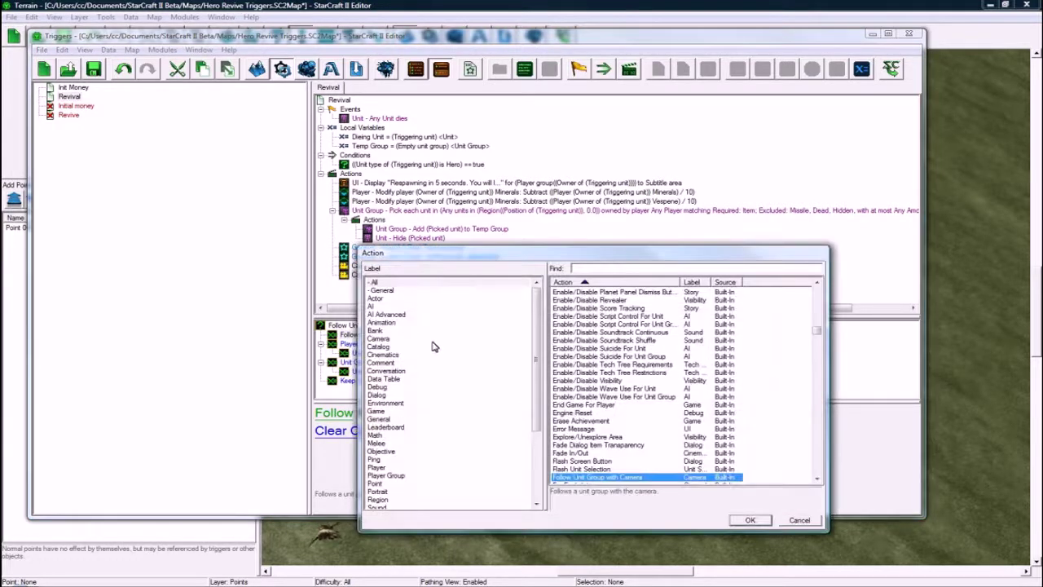
{"action": "left_click", "coordinate": [396, 338]}
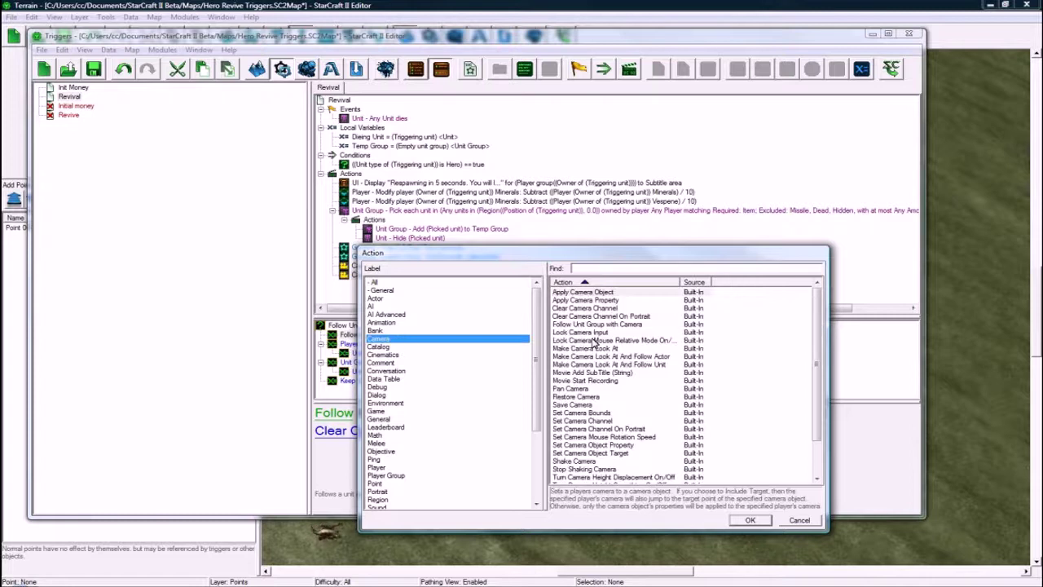
{"action": "left_click", "coordinate": [594, 333]}
{"action": "left_click", "coordinate": [749, 520]}
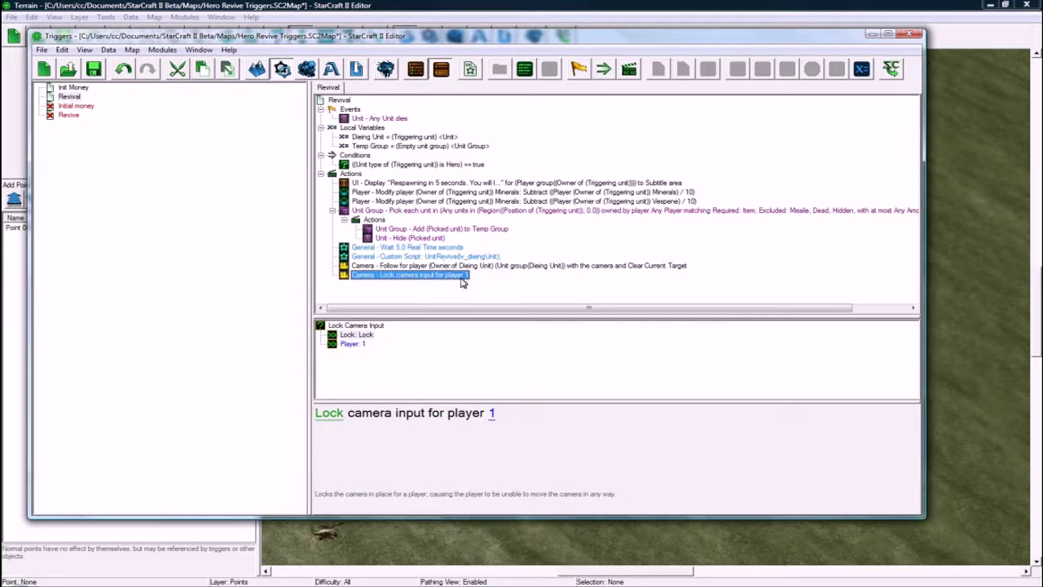
Set the camera lock's Player to Owner Of Unit (Dieing Unit)
{"action": "left_click", "coordinate": [493, 414]}
{"action": "left_click", "coordinate": [408, 246]}
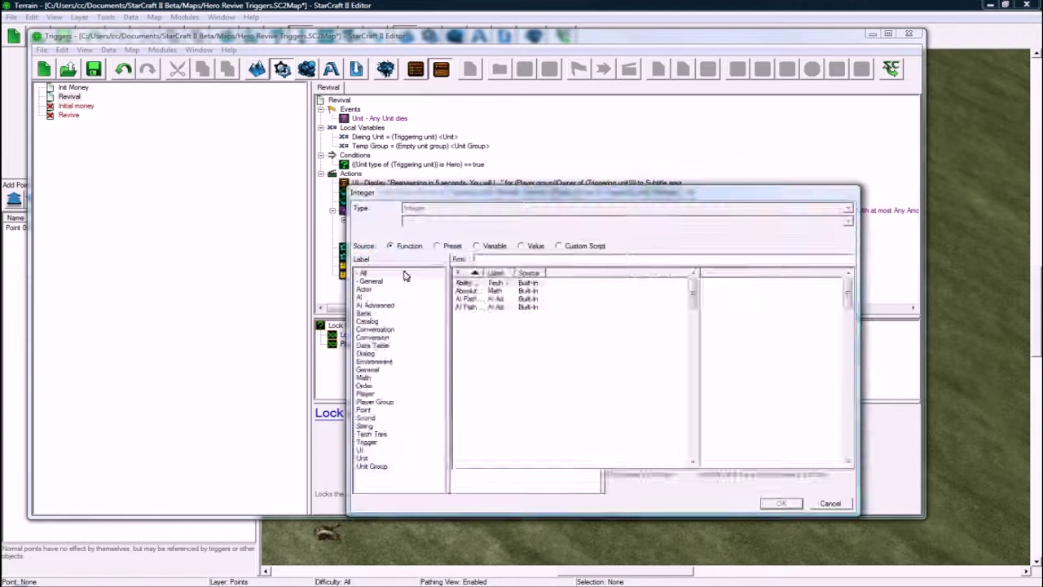
{"action": "left_click", "coordinate": [413, 380]}
{"action": "key", "text": "u"}
{"action": "key", "text": "u"}
{"action": "left_click", "coordinate": [505, 379]}
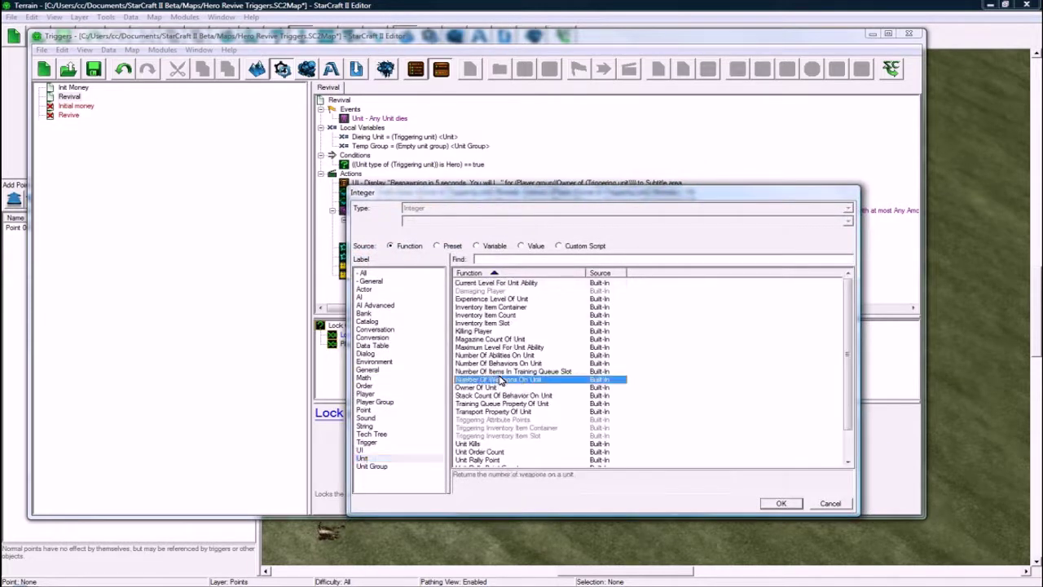
{"action": "left_click", "coordinate": [779, 504]}
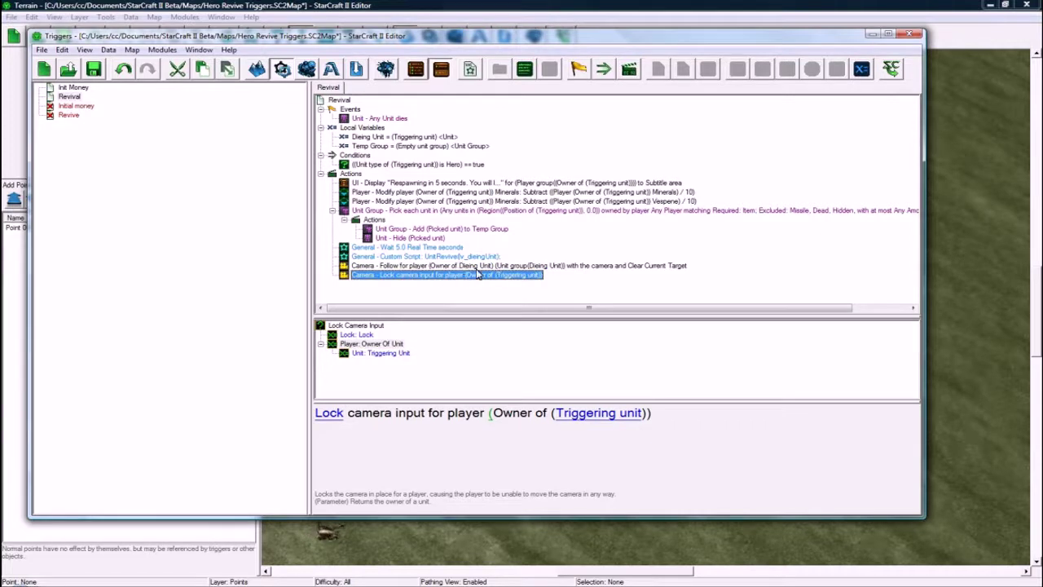
{"action": "left_click", "coordinate": [493, 275]}
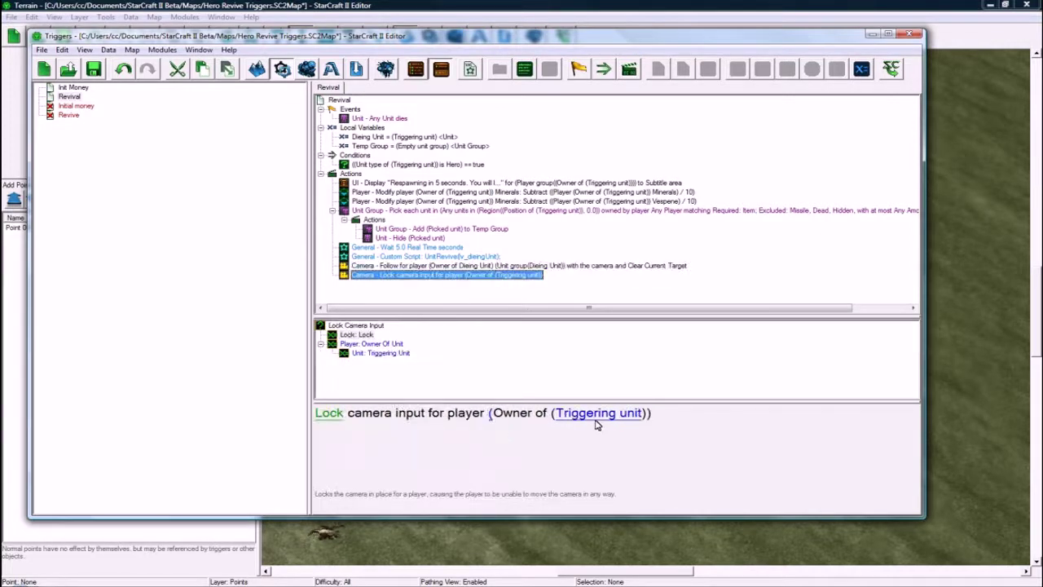
{"action": "left_click", "coordinate": [574, 415]}
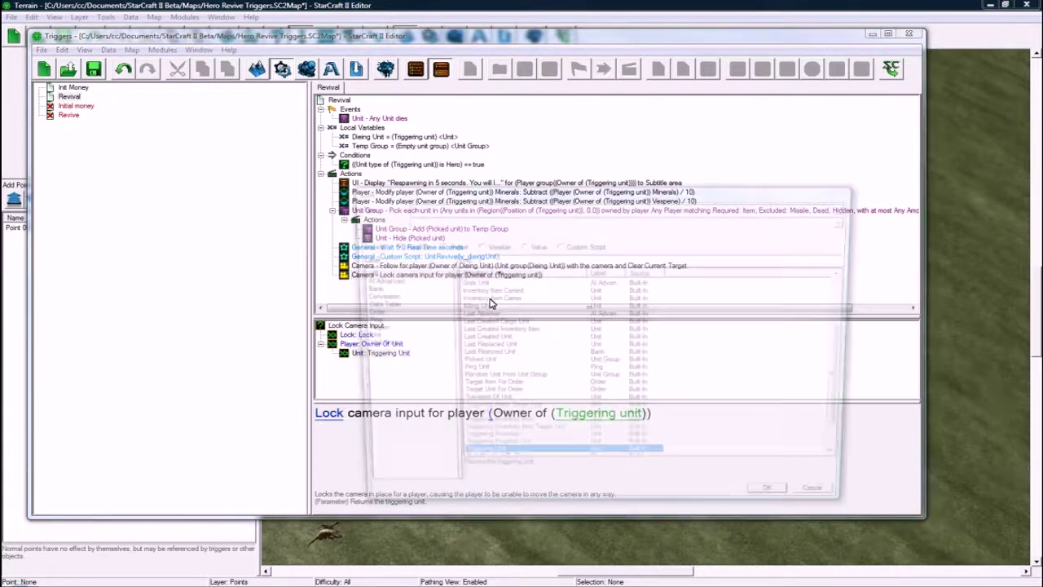
{"action": "left_click", "coordinate": [476, 246]}
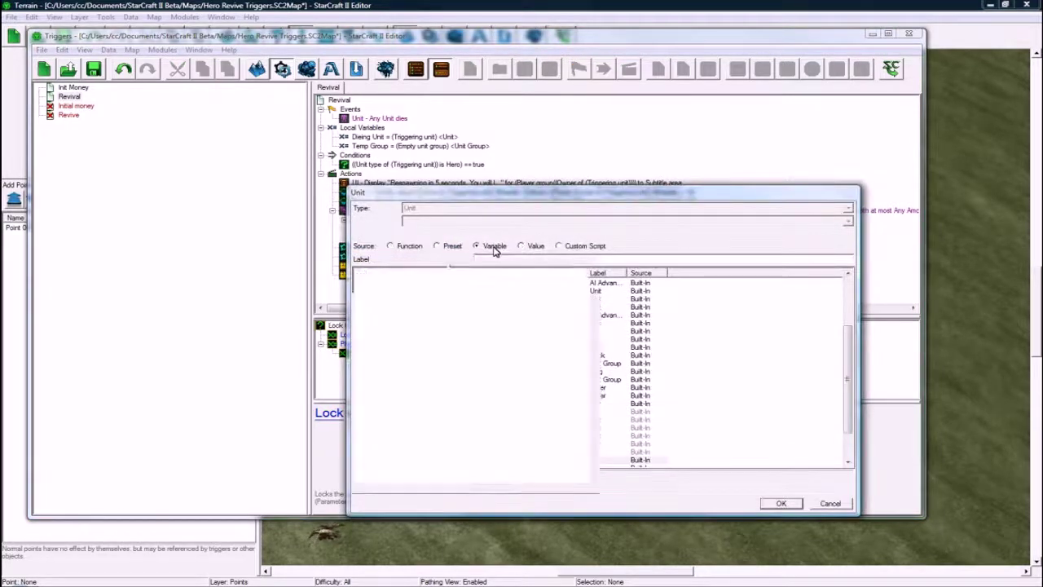
{"action": "left_click", "coordinate": [774, 502]}
Check the Init Money trigger and the map, then review the camera follow and lock actions
{"action": "left_click", "coordinate": [72, 89]}
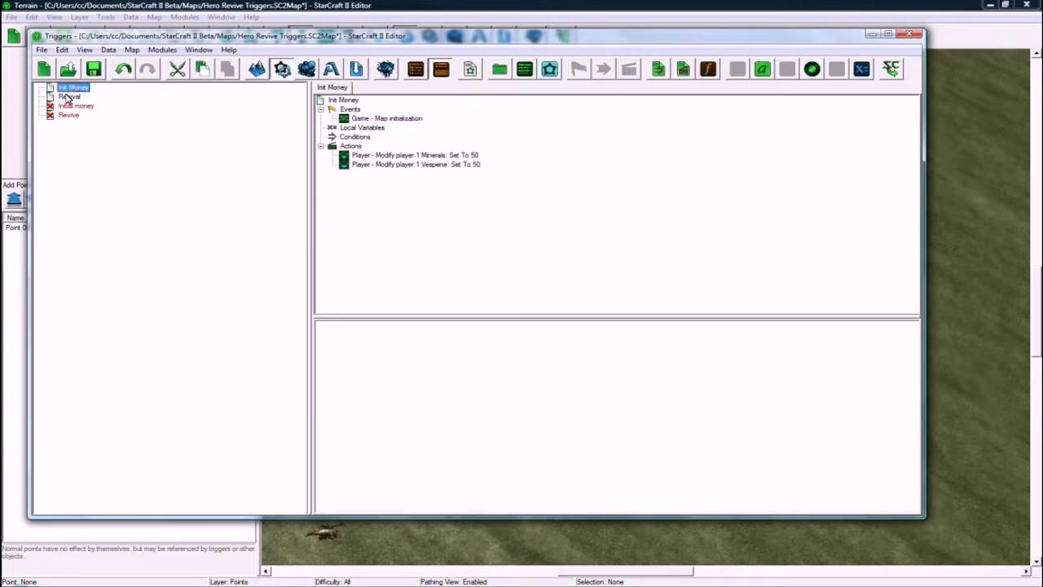
{"action": "left_click", "coordinate": [68, 96]}
{"action": "key", "text": "F6"}
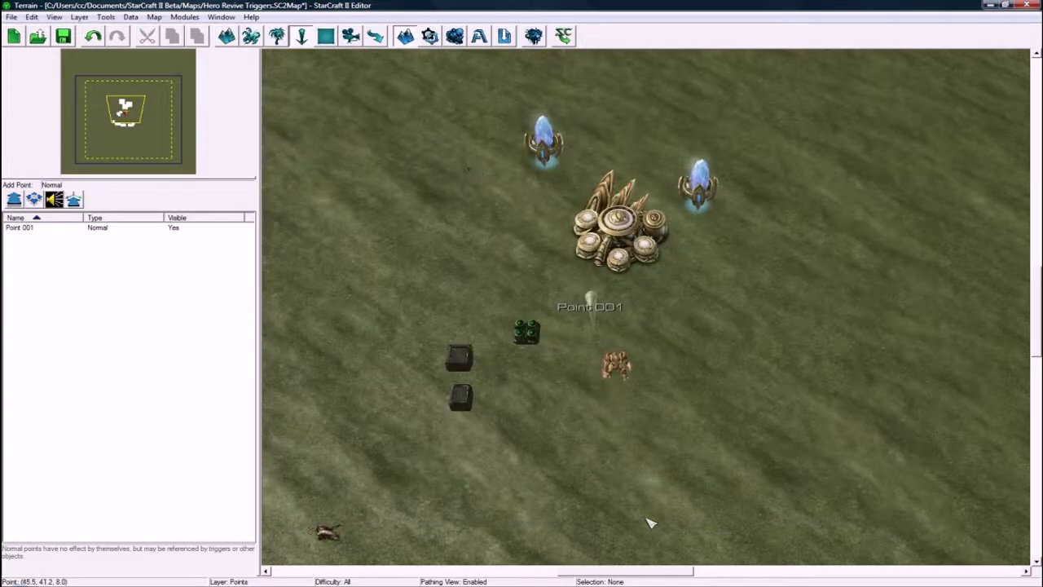
{"action": "key", "text": "F6"}
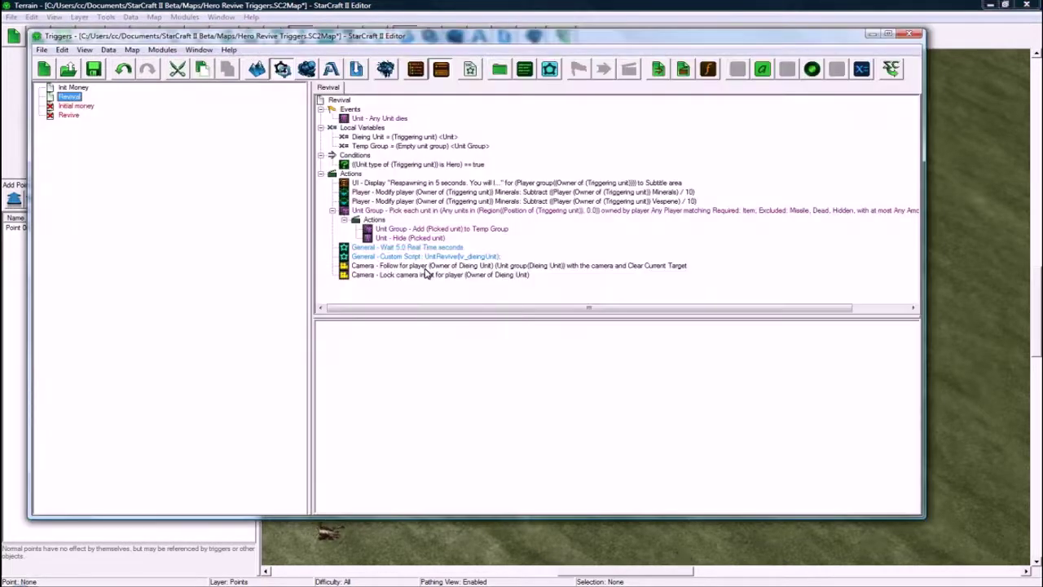
{"action": "left_click", "coordinate": [427, 266]}
{"action": "left_click", "coordinate": [472, 265]}
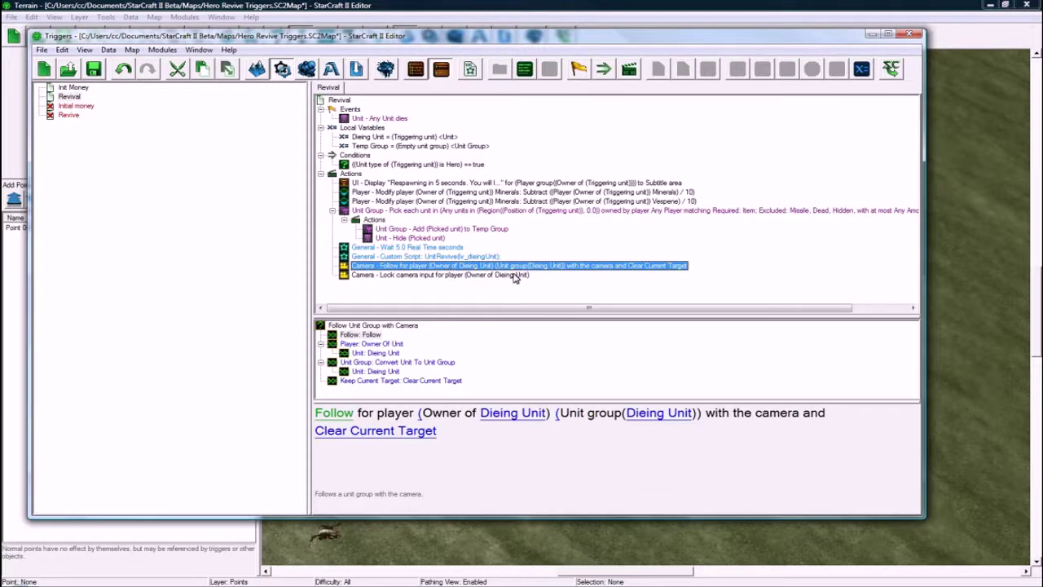
{"action": "left_click", "coordinate": [503, 276]}
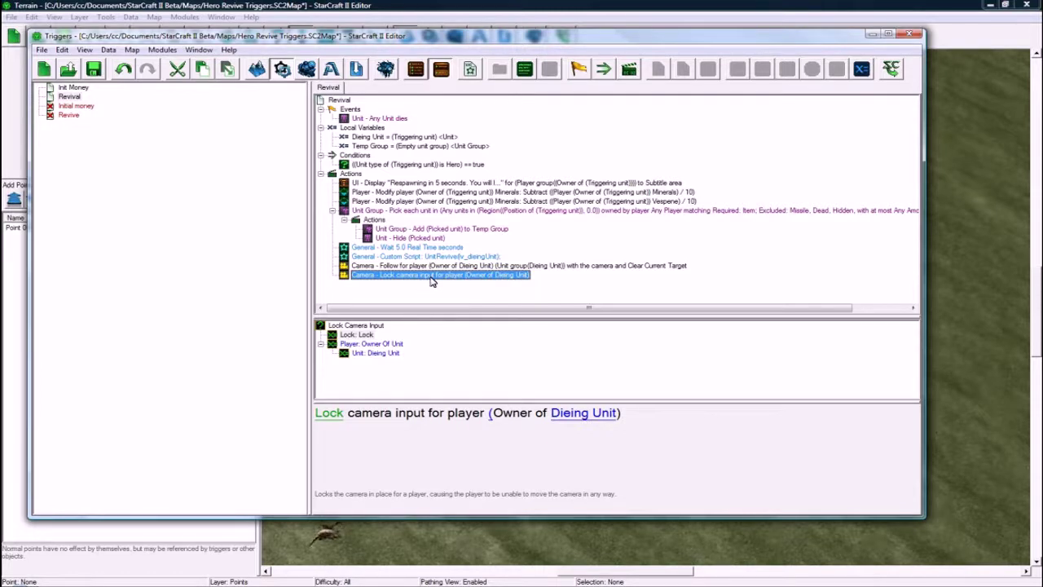
Paste a new action and turn it into Pick Each Unit In Unit Group over Temp Group
{"action": "key", "text": "ctrl+v"}
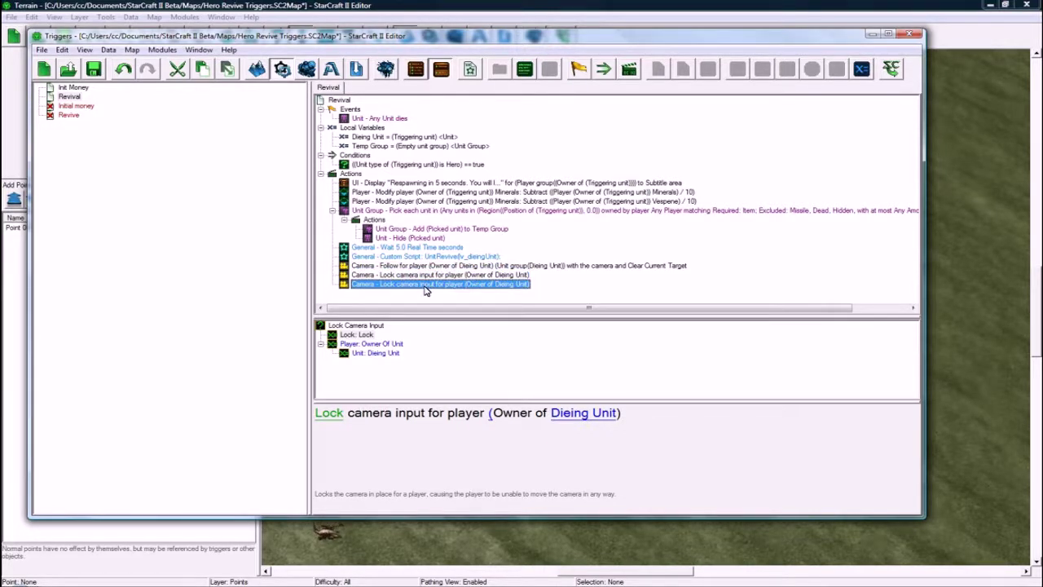
{"action": "double_click", "coordinate": [423, 285]}
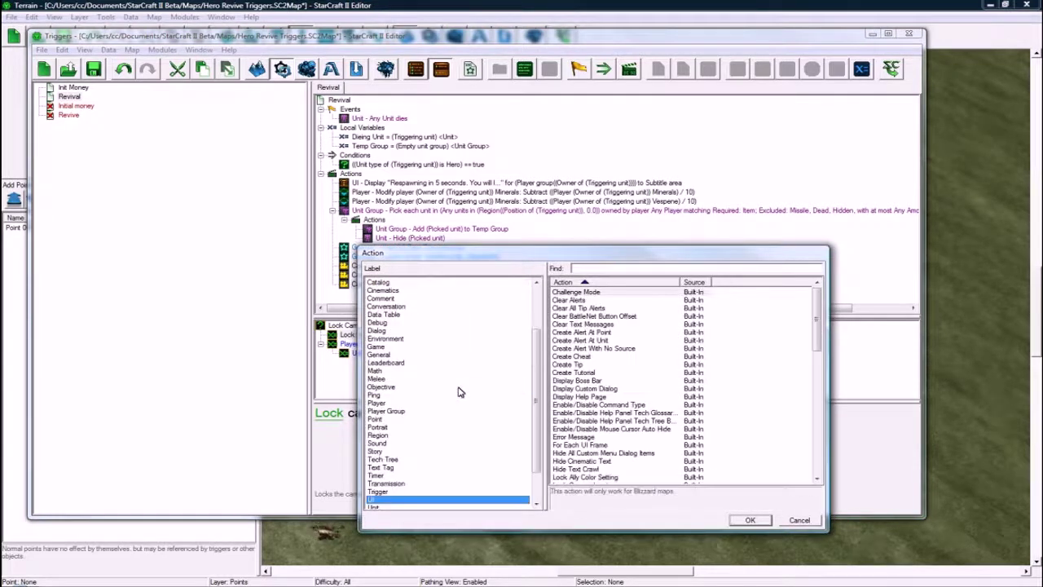
{"action": "key", "text": "Down"}
{"action": "key", "text": "Down"}
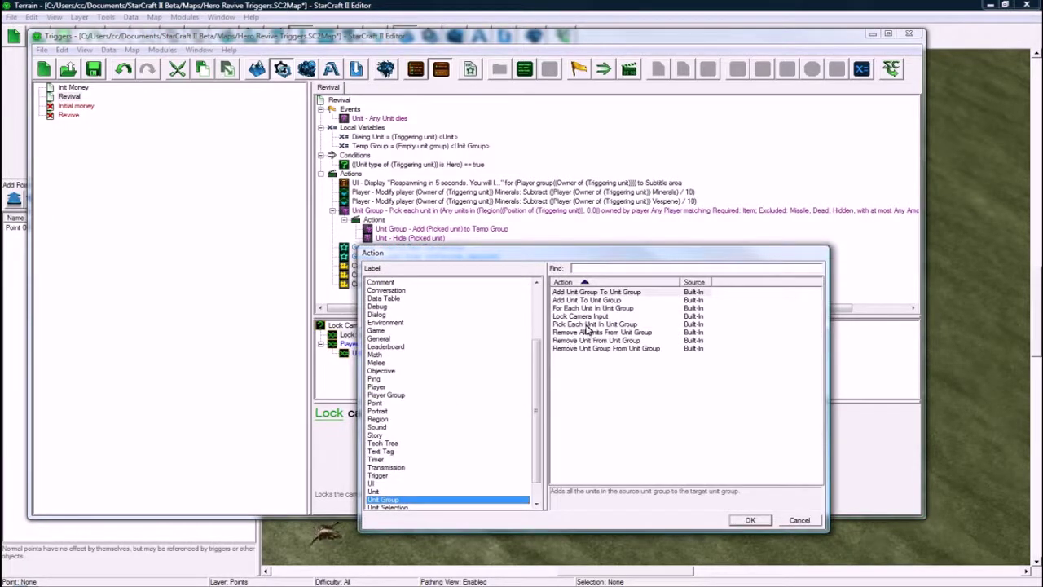
{"action": "left_click", "coordinate": [590, 325]}
{"action": "left_click", "coordinate": [749, 520]}
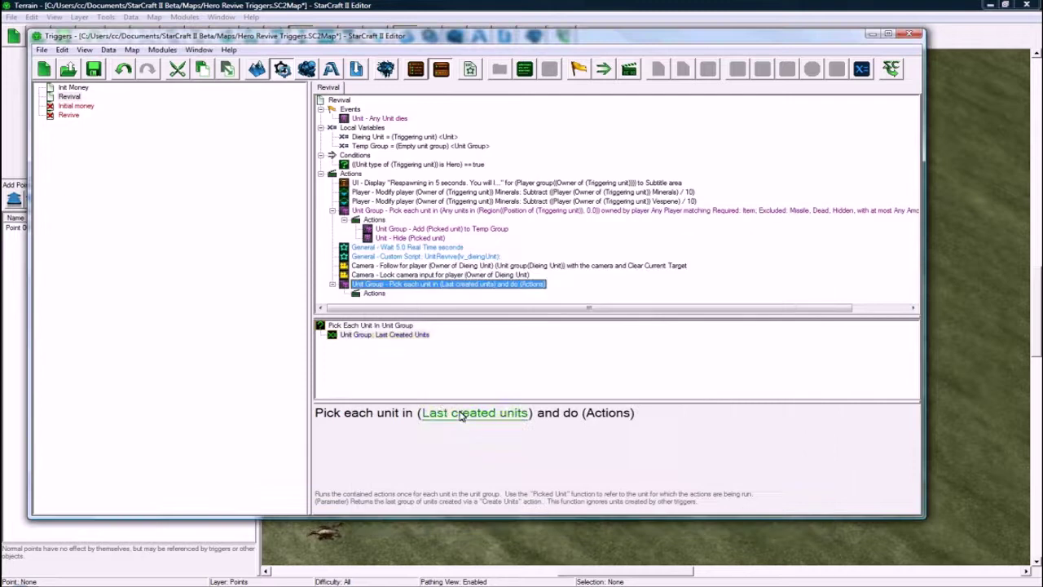
{"action": "left_click", "coordinate": [462, 413]}
{"action": "left_click", "coordinate": [491, 245]}
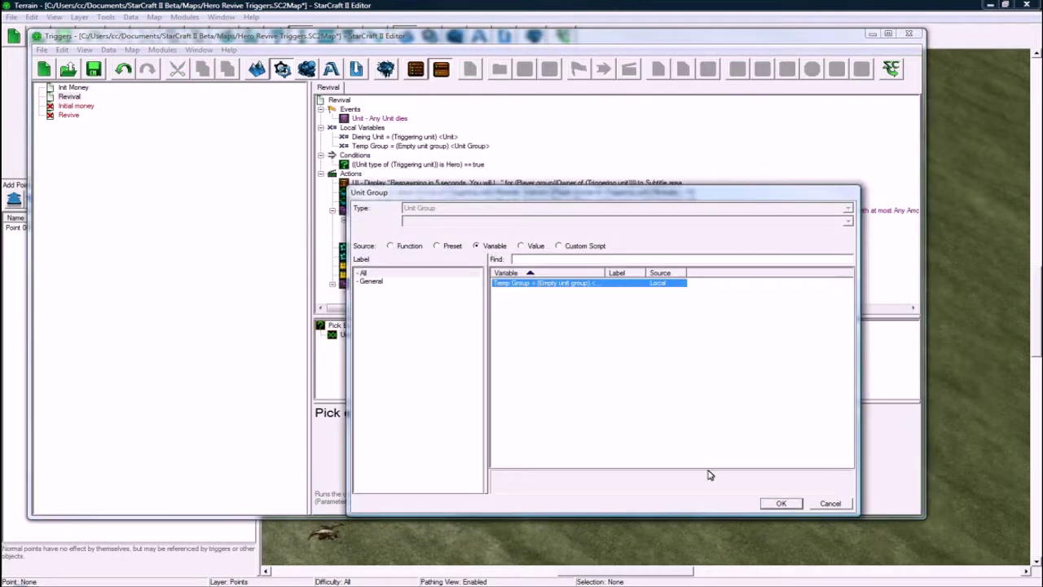
{"action": "left_click", "coordinate": [781, 502]}
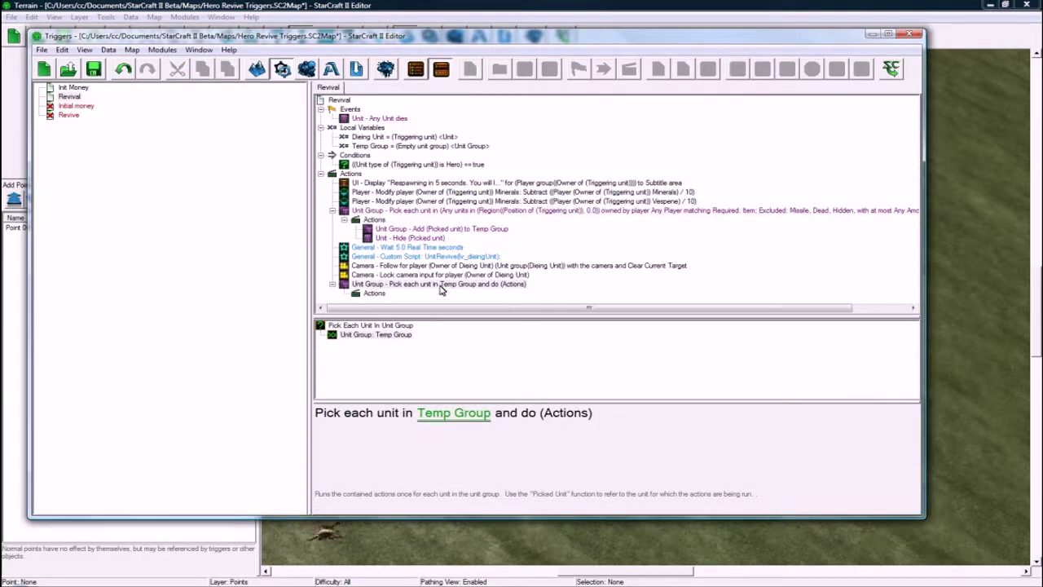
Add a Unit Create Inventory Item action inside the loop
{"action": "left_click", "coordinate": [374, 293]}
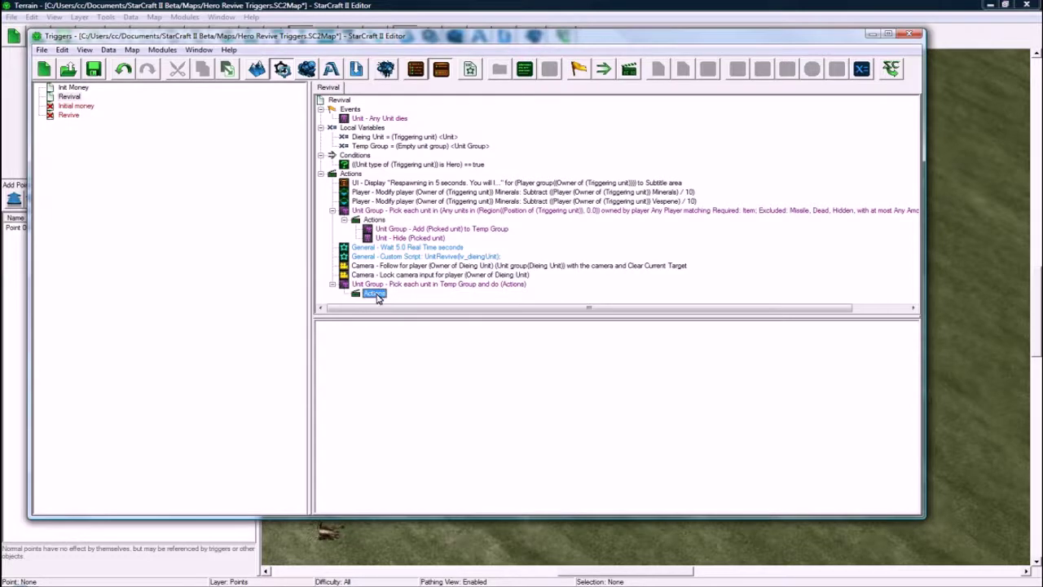
{"action": "key", "text": "ctrl+r"}
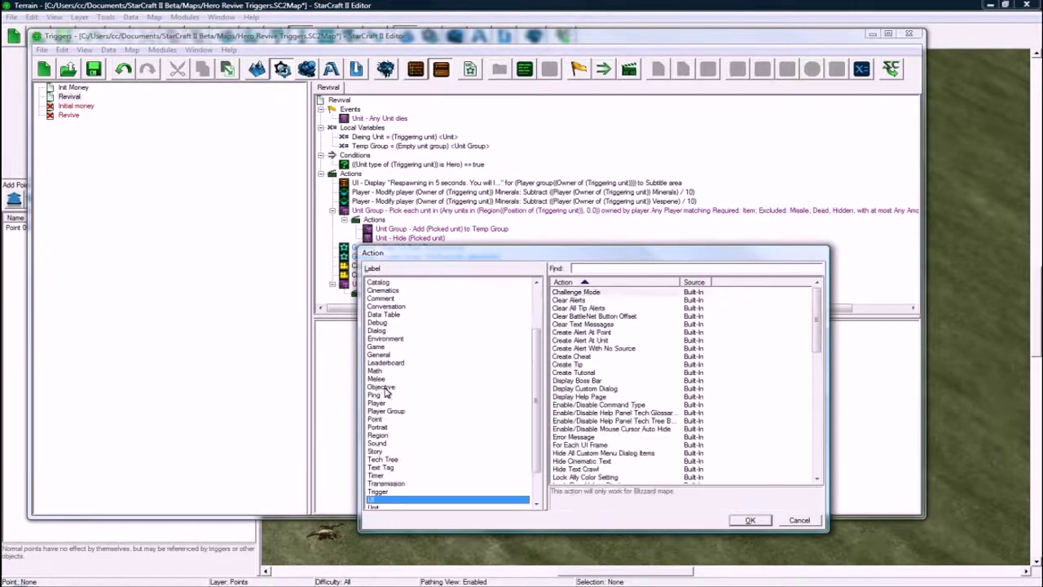
{"action": "key", "text": "Down"}
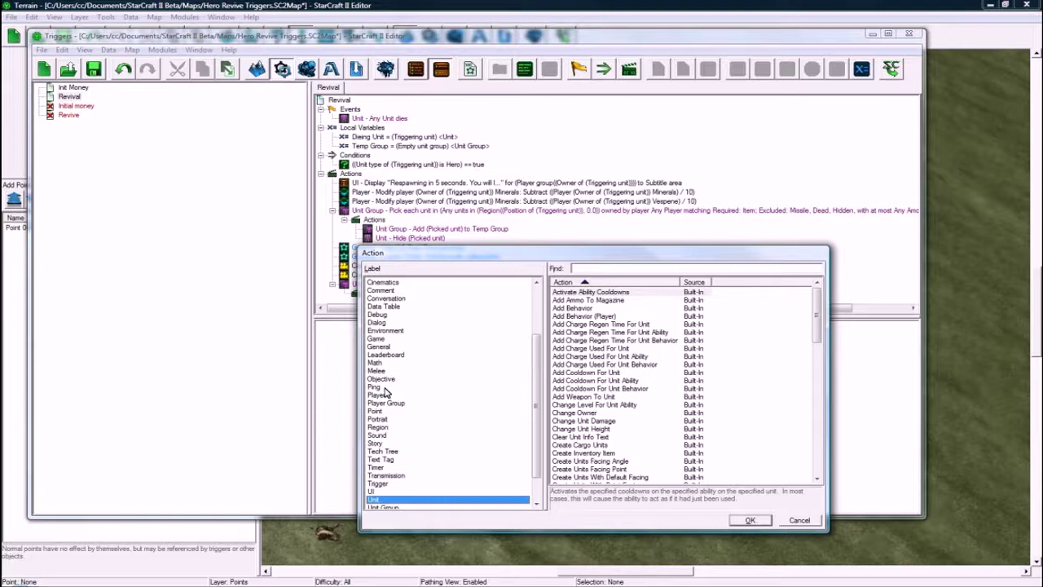
{"action": "left_click", "coordinate": [606, 372]}
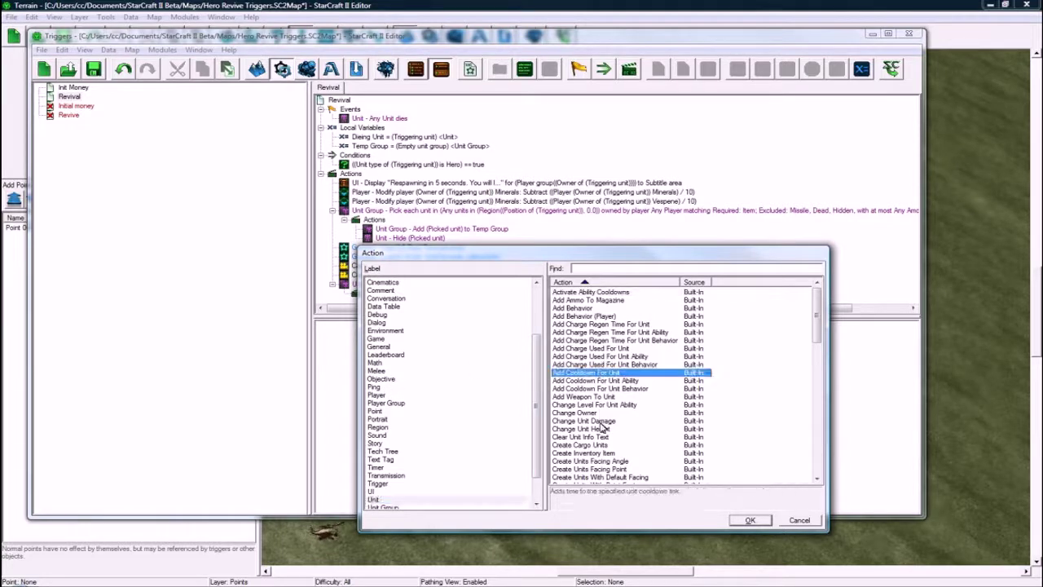
{"action": "double_click", "coordinate": [604, 453]}
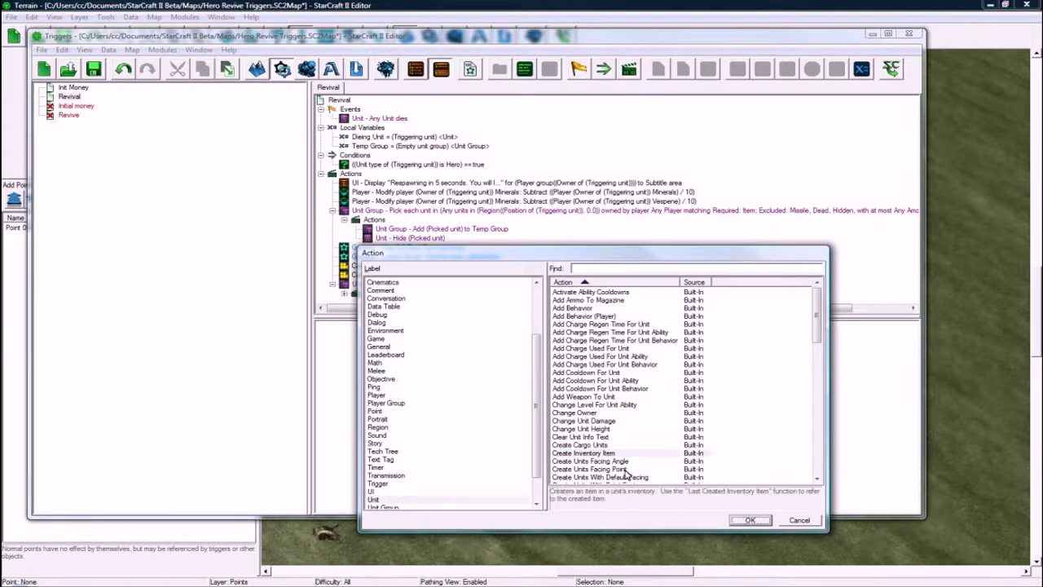
Set the item type to Unit Type Of Unit (Picked Unit)
{"action": "left_click", "coordinate": [430, 414]}
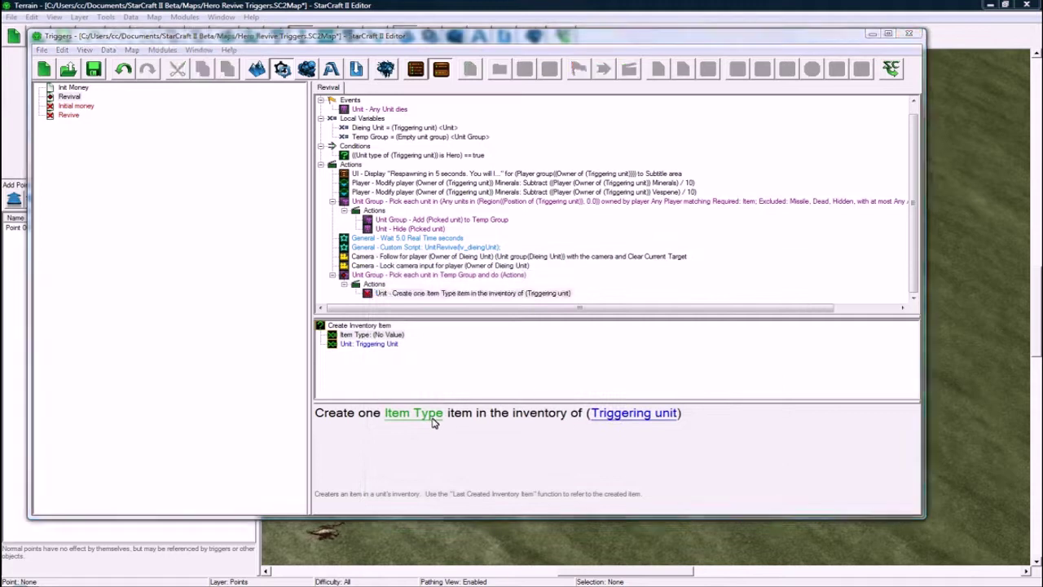
{"action": "left_click", "coordinate": [414, 246]}
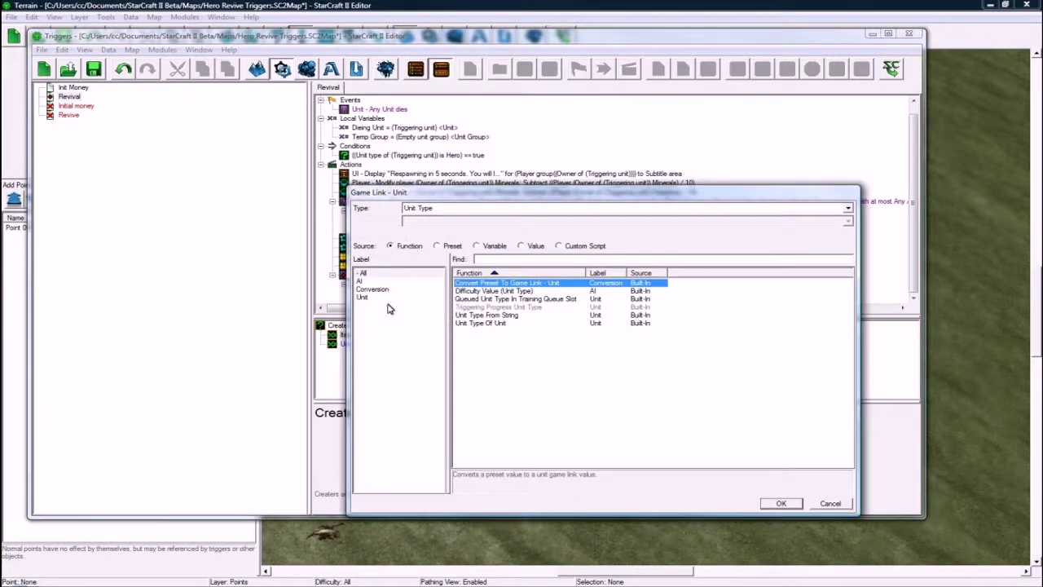
{"action": "left_click", "coordinate": [362, 296]}
{"action": "left_click", "coordinate": [481, 306]}
{"action": "left_click", "coordinate": [781, 503]}
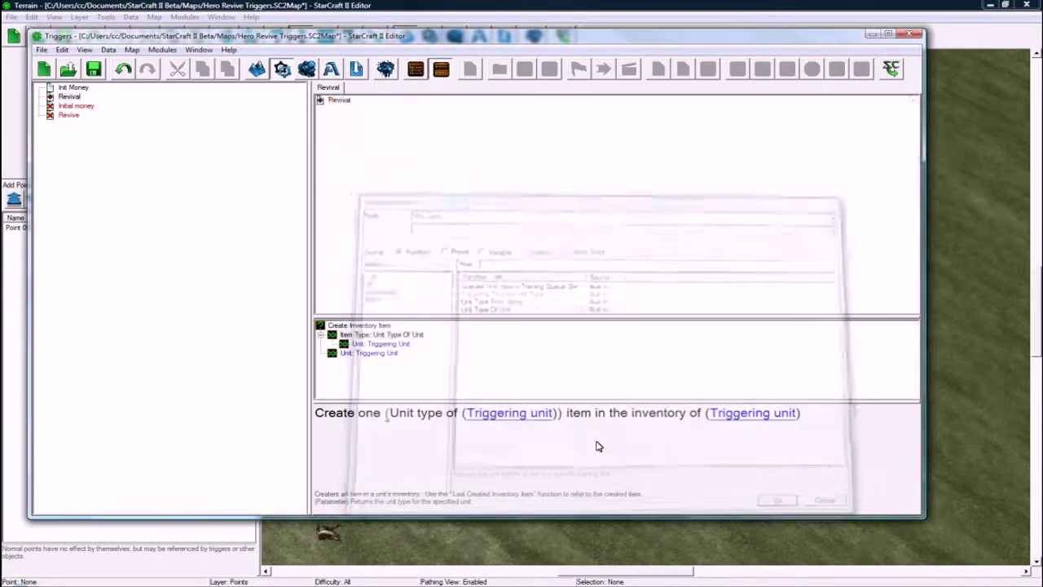
{"action": "left_click", "coordinate": [494, 416]}
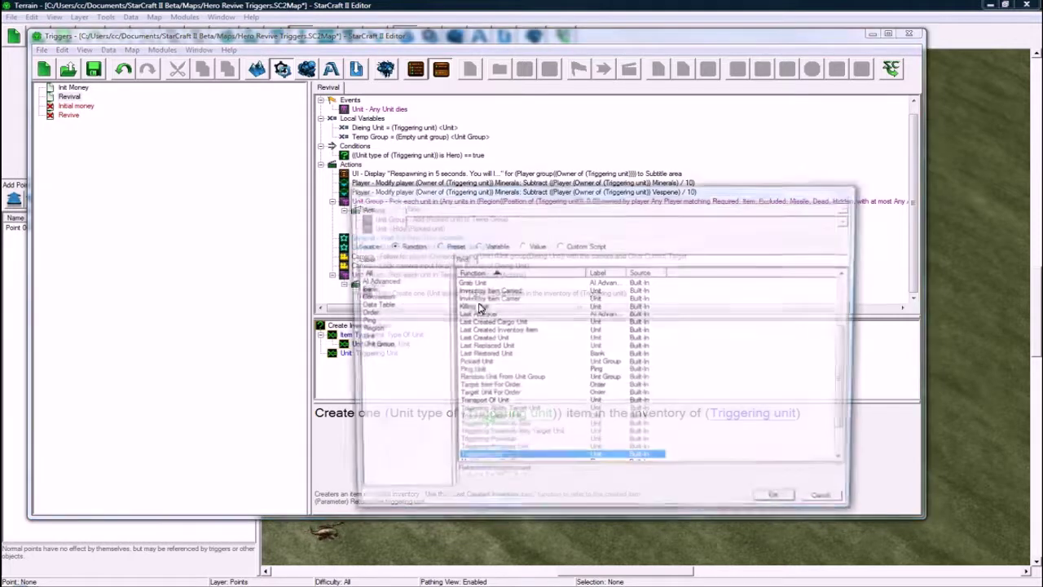
{"action": "left_click", "coordinate": [540, 361]}
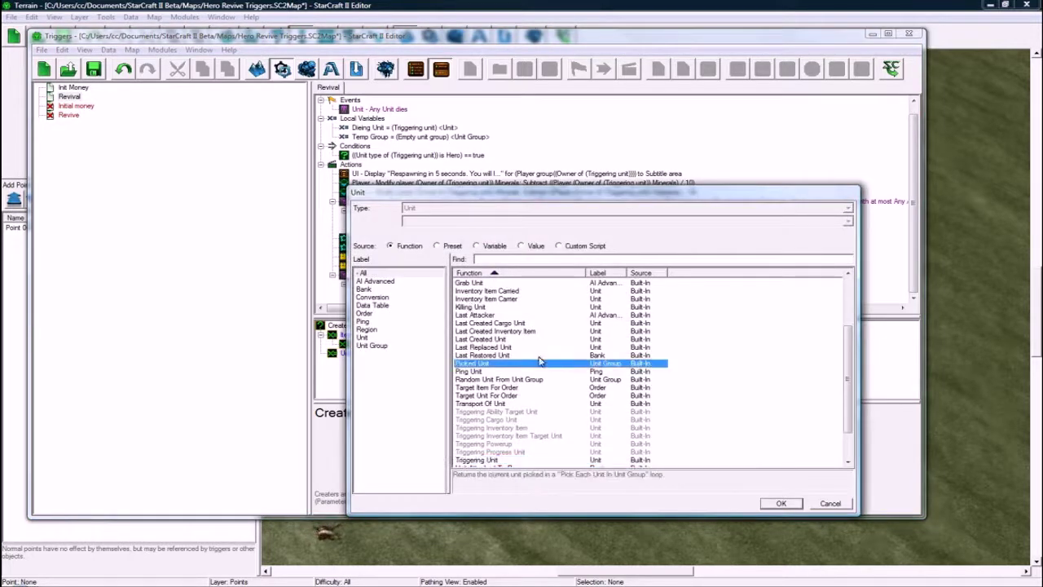
{"action": "left_click", "coordinate": [779, 503]}
Give the item to the Dieing Unit variable
{"action": "left_click", "coordinate": [724, 414]}
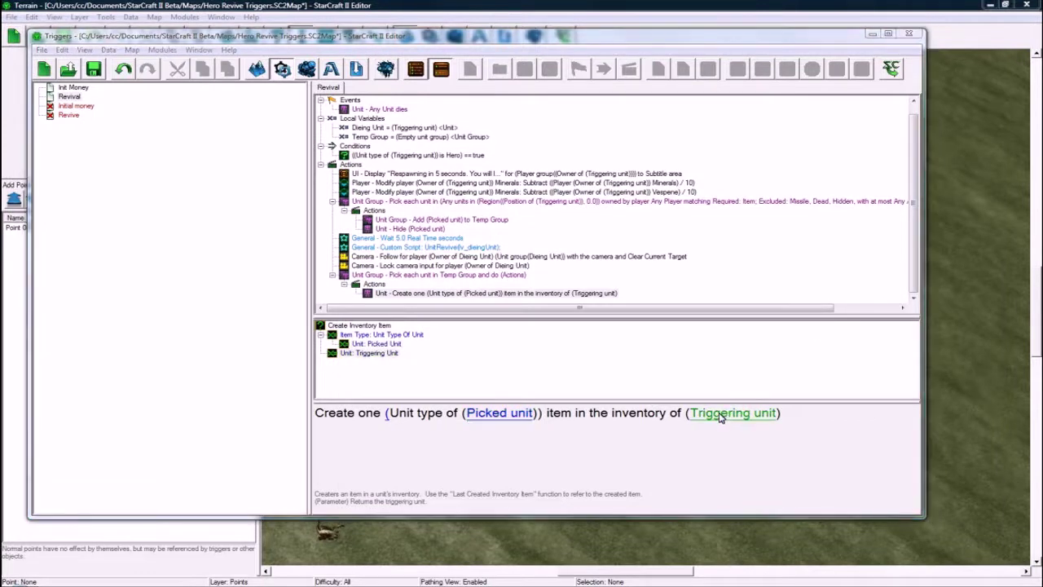
{"action": "left_click", "coordinate": [493, 247]}
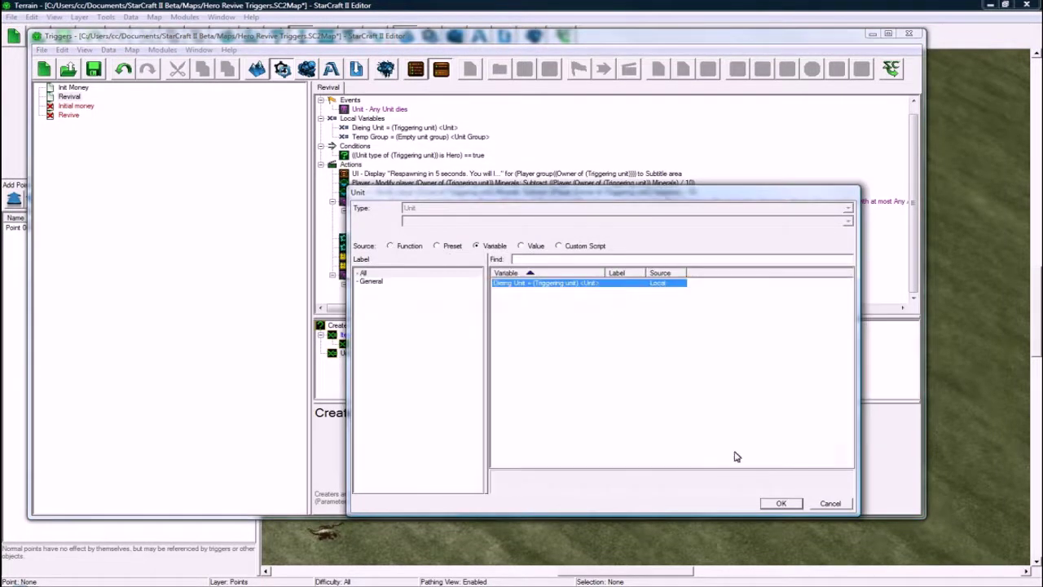
{"action": "left_click", "coordinate": [780, 502]}
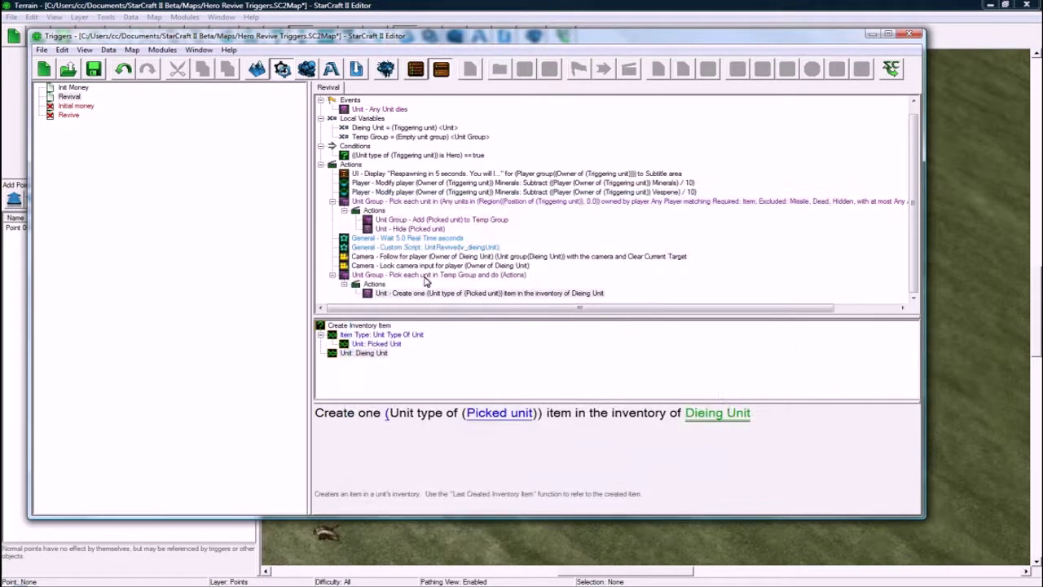
{"action": "left_click", "coordinate": [402, 275]}
Duplicate the Temp Group loop and replace its Create Inventory Item action with Remove Unit
{"action": "key", "text": "ctrl+c"}
{"action": "key", "text": "ctrl+v"}
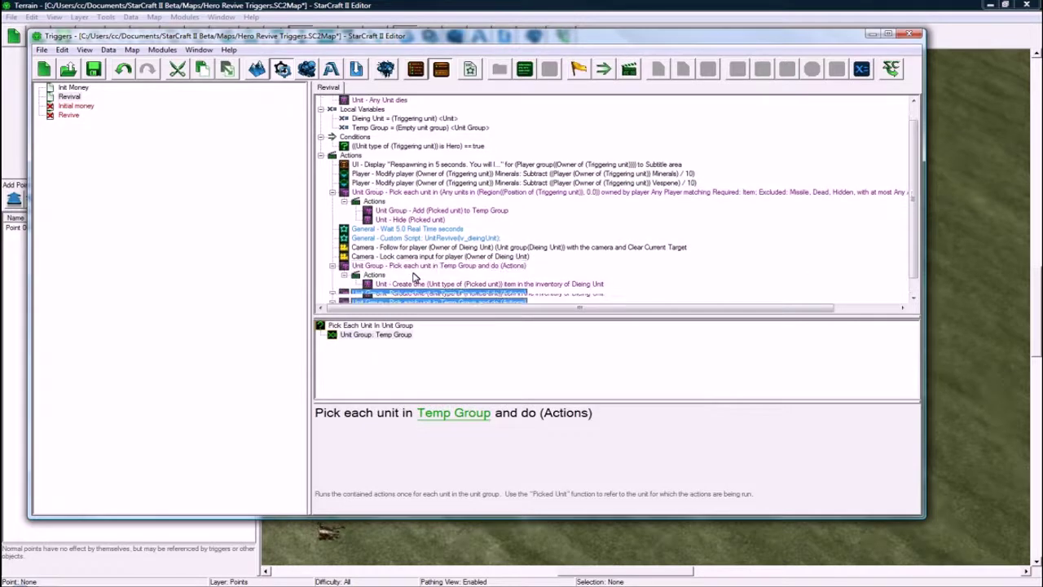
{"action": "left_click", "coordinate": [416, 293]}
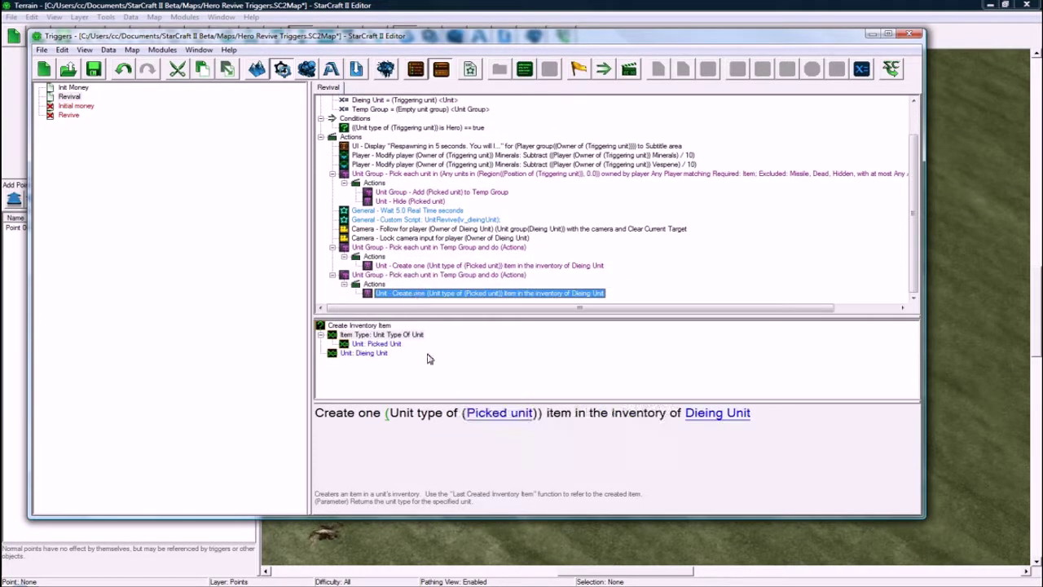
{"action": "double_click", "coordinate": [431, 295]}
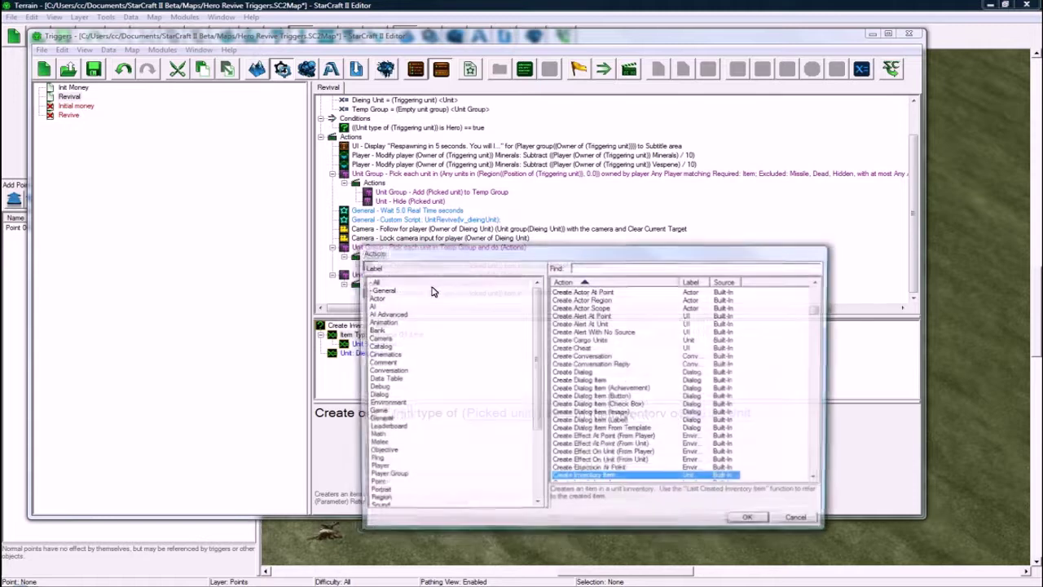
{"action": "left_click", "coordinate": [407, 421]}
{"action": "key", "text": "u"}
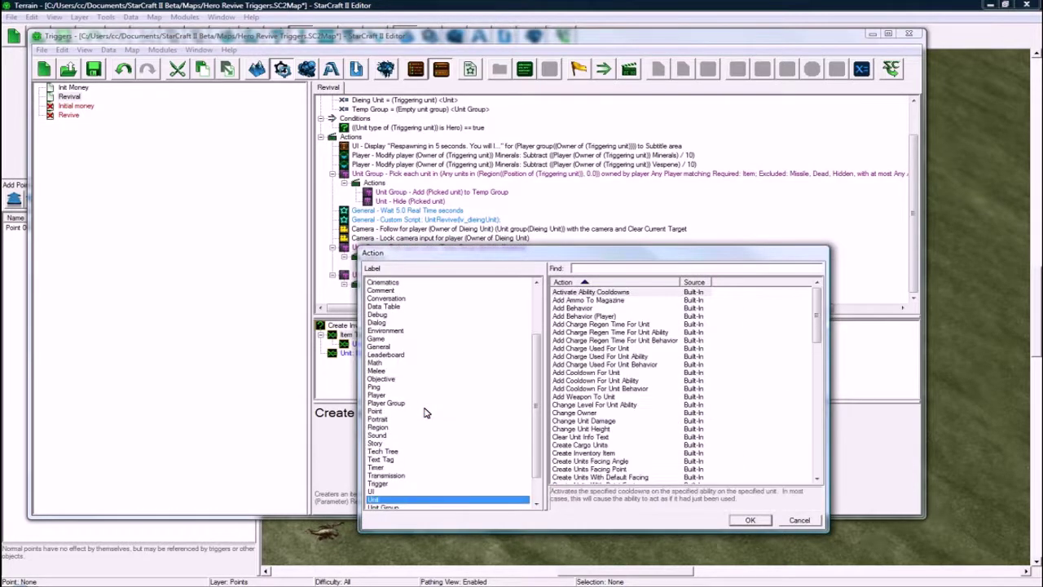
{"action": "left_click", "coordinate": [601, 389]}
{"action": "scroll", "coordinate": [602, 391], "scroll_direction": "down", "scroll_amount": 15}
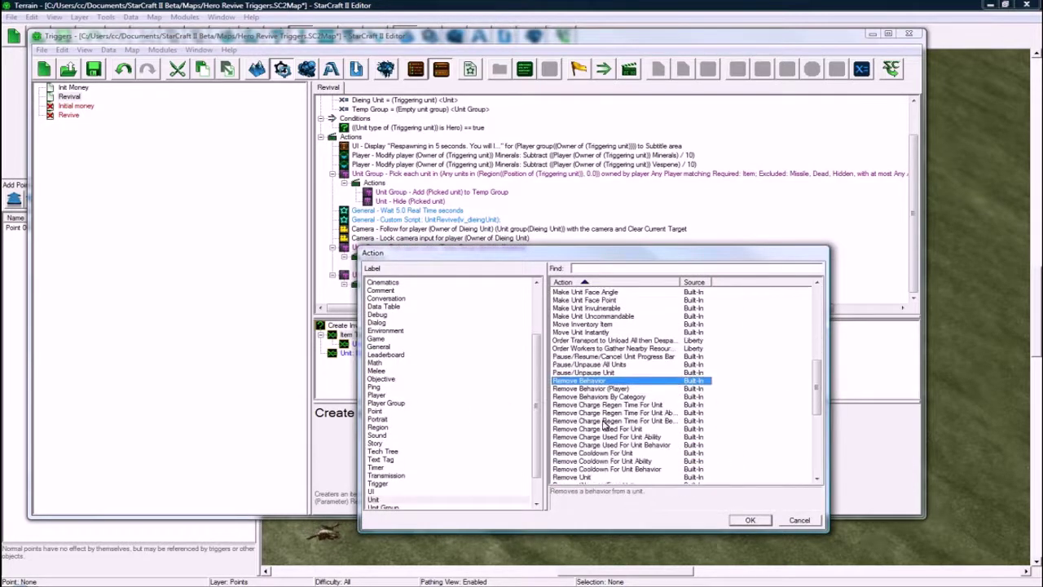
{"action": "left_click", "coordinate": [600, 405]}
{"action": "left_click", "coordinate": [749, 519]}
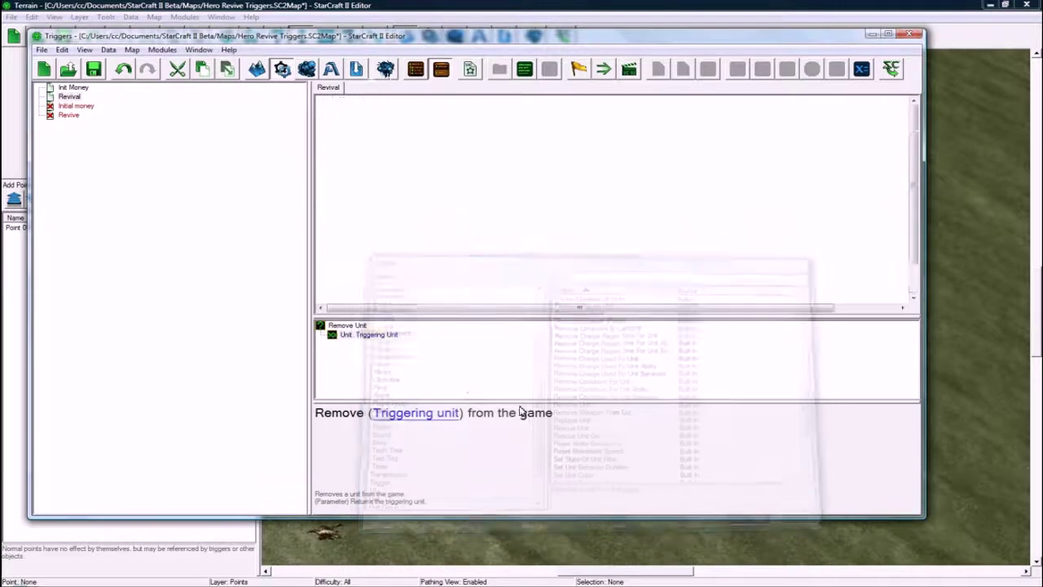
{"action": "left_click", "coordinate": [449, 267]}
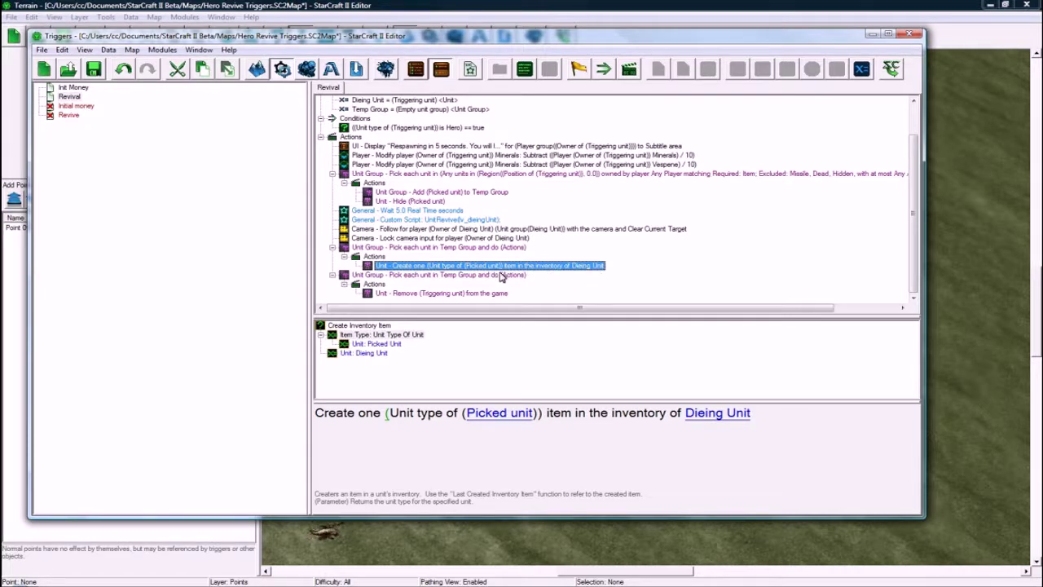
Review both Temp Group loops, their item and Remove Unit actions, and Temp Group's initial value
{"action": "left_click", "coordinate": [437, 290]}
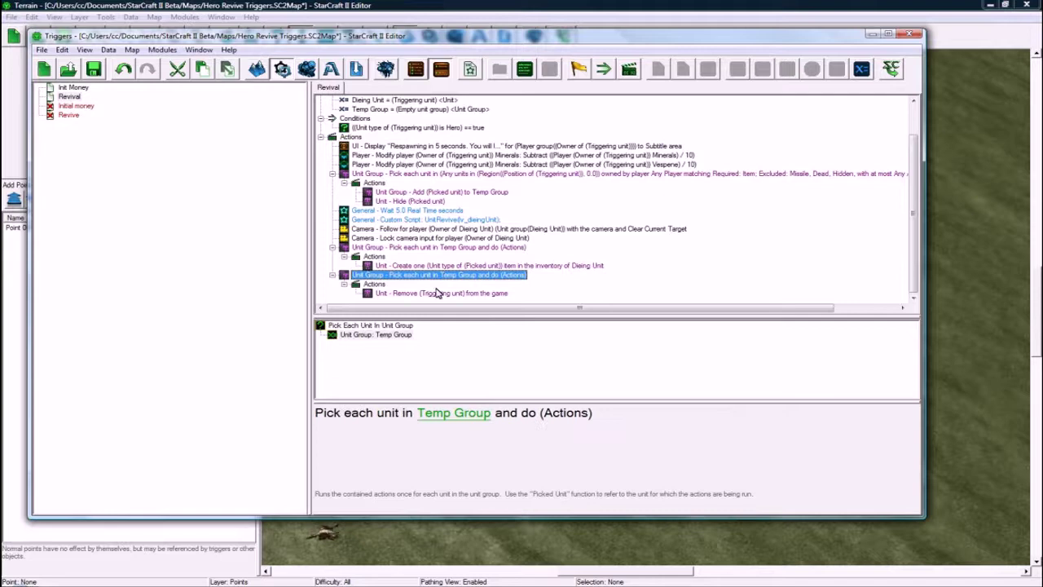
{"action": "left_click", "coordinate": [438, 293]}
{"action": "left_click", "coordinate": [447, 276]}
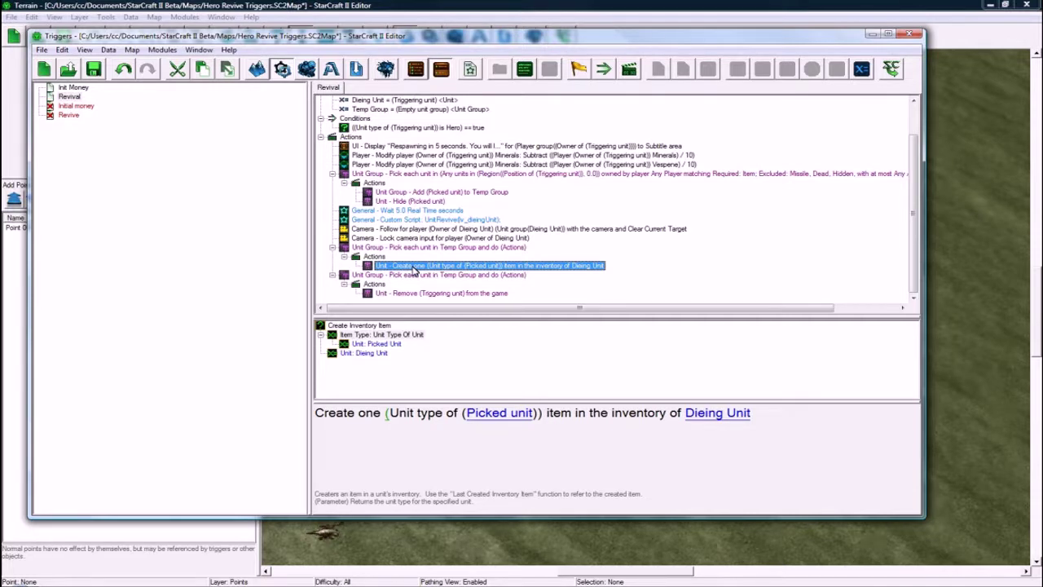
{"action": "left_click", "coordinate": [411, 275]}
{"action": "left_click", "coordinate": [417, 293]}
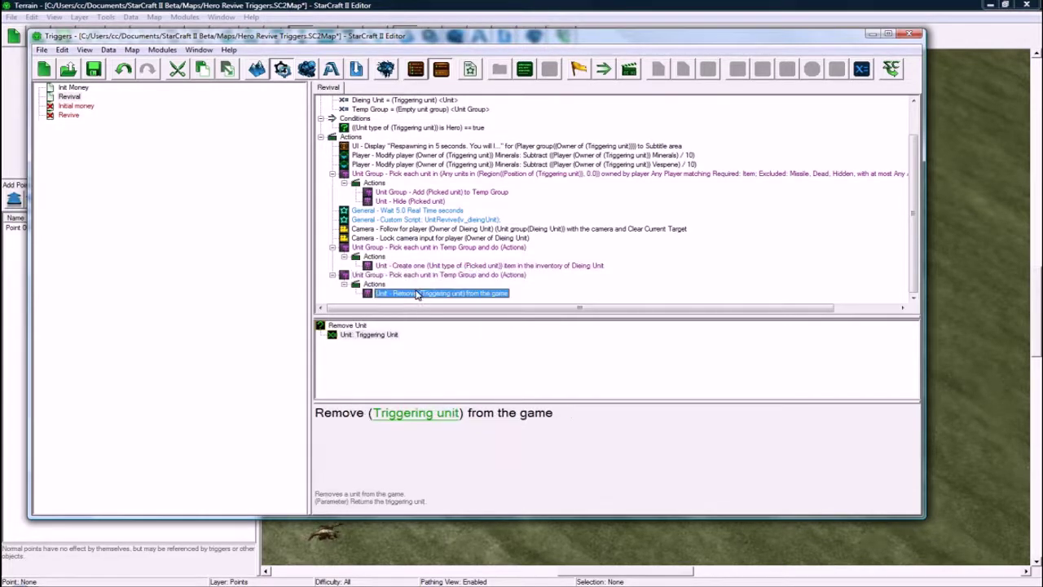
{"action": "left_click", "coordinate": [427, 274]}
{"action": "left_click", "coordinate": [430, 248]}
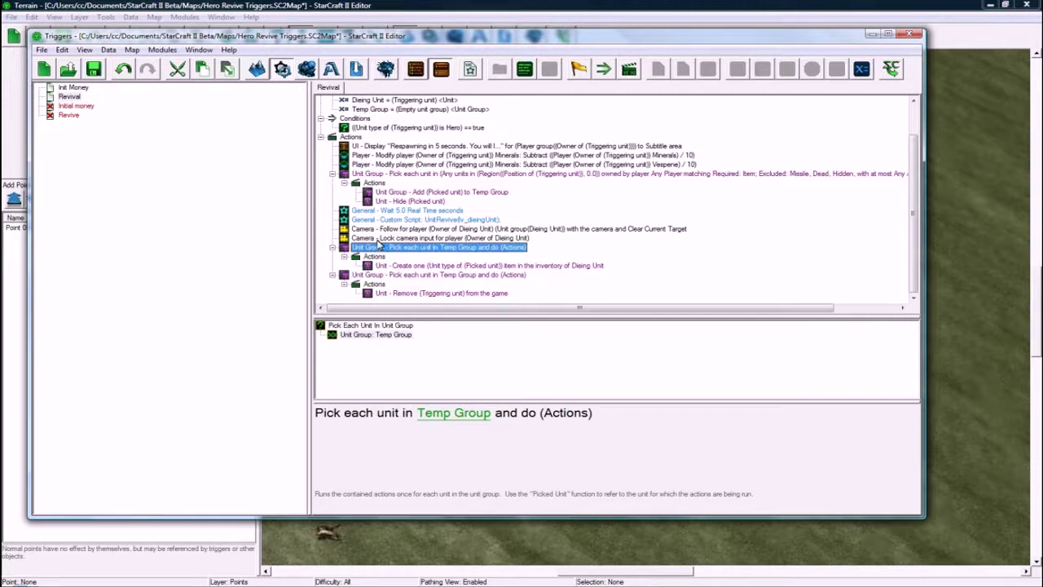
{"action": "left_click", "coordinate": [440, 110]}
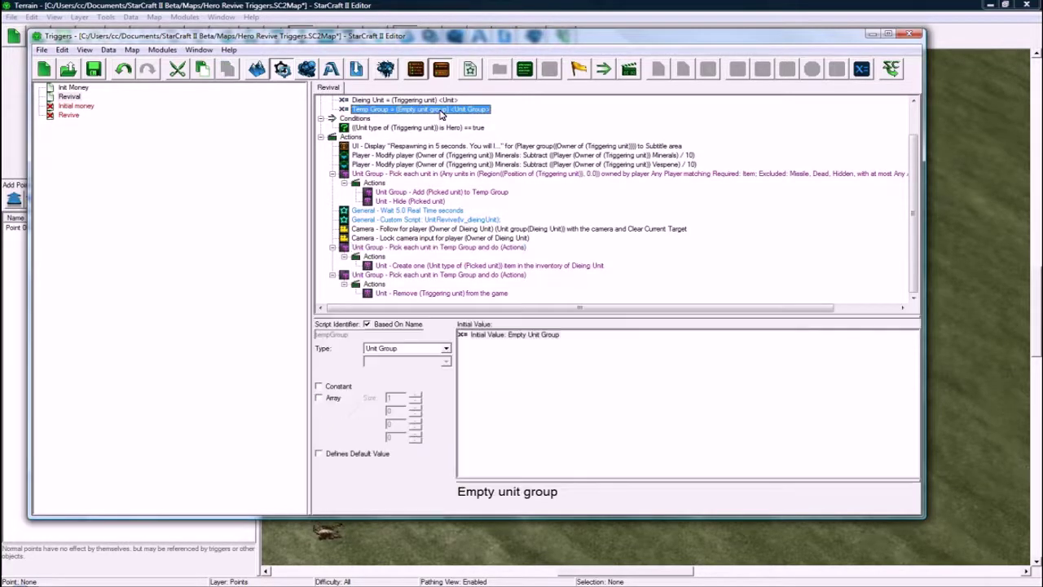
{"action": "left_click", "coordinate": [433, 247]}
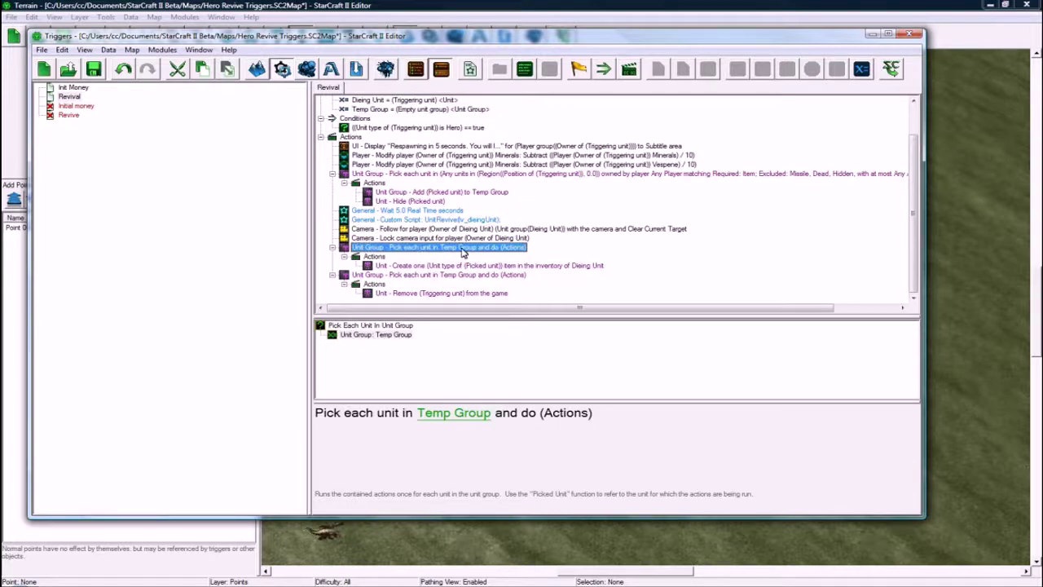
Make the second loop's Remove Unit action remove Picked Unit instead of Triggering Unit
{"action": "left_click", "coordinate": [409, 277]}
{"action": "left_click", "coordinate": [437, 295]}
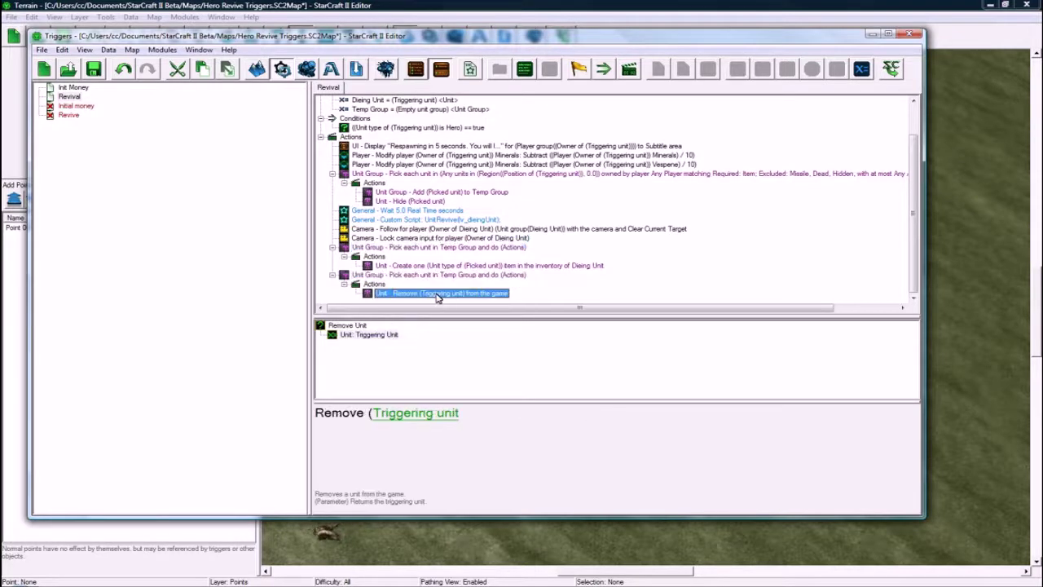
{"action": "left_click", "coordinate": [401, 414]}
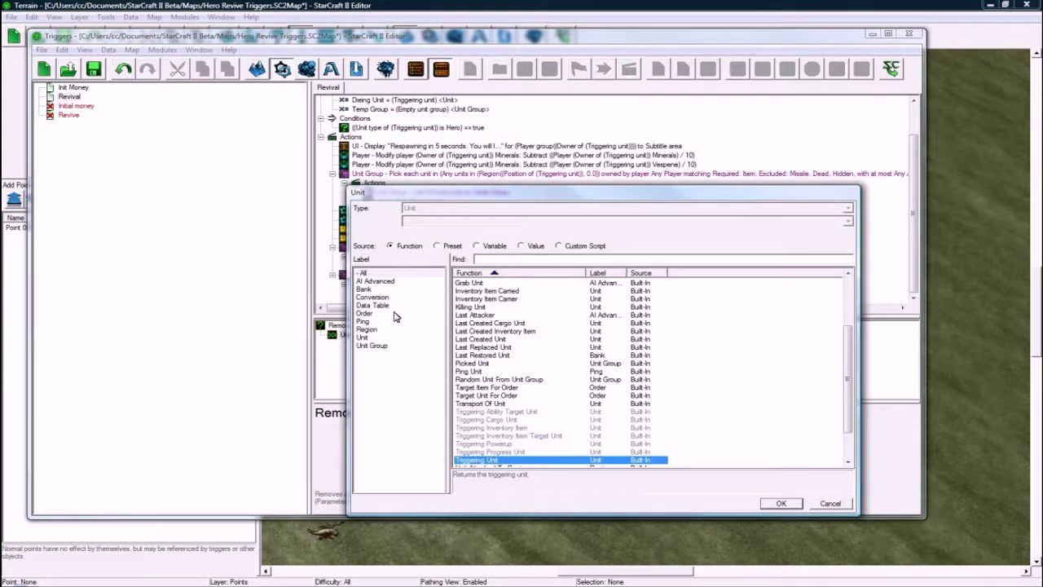
{"action": "left_click", "coordinate": [382, 338]}
{"action": "left_click", "coordinate": [515, 340]}
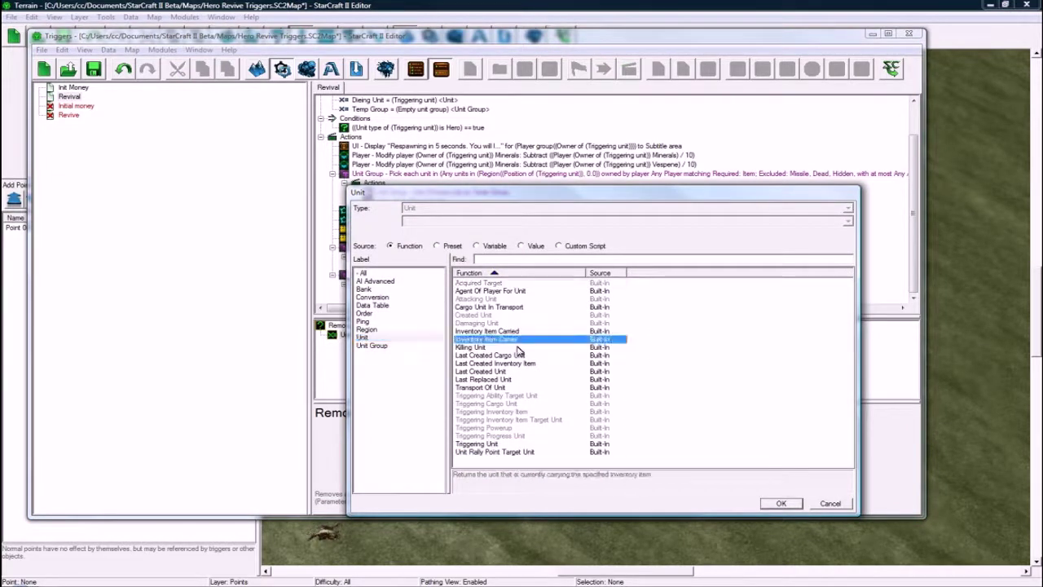
{"action": "left_click", "coordinate": [393, 345]}
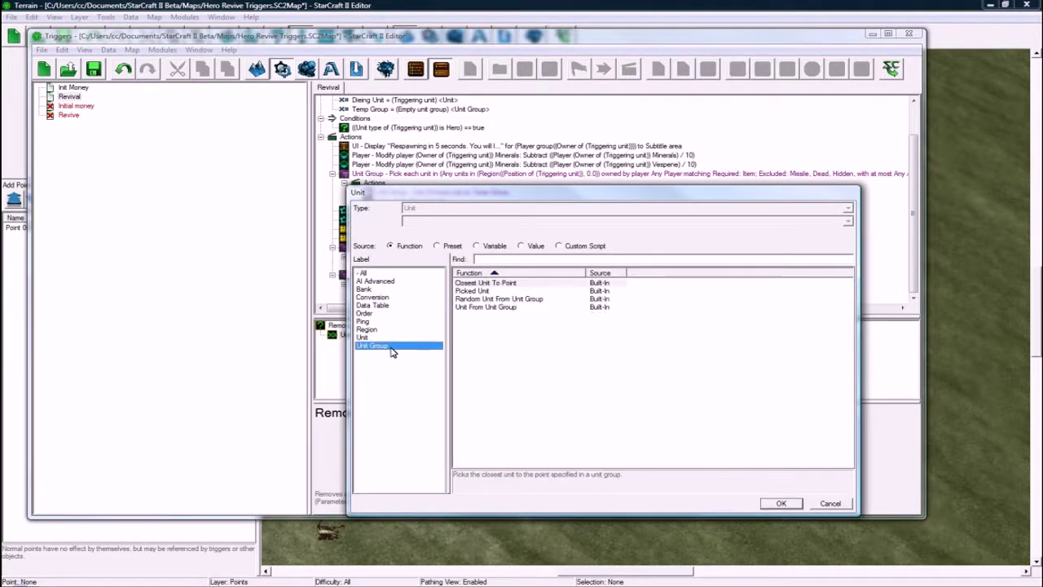
{"action": "double_click", "coordinate": [481, 291]}
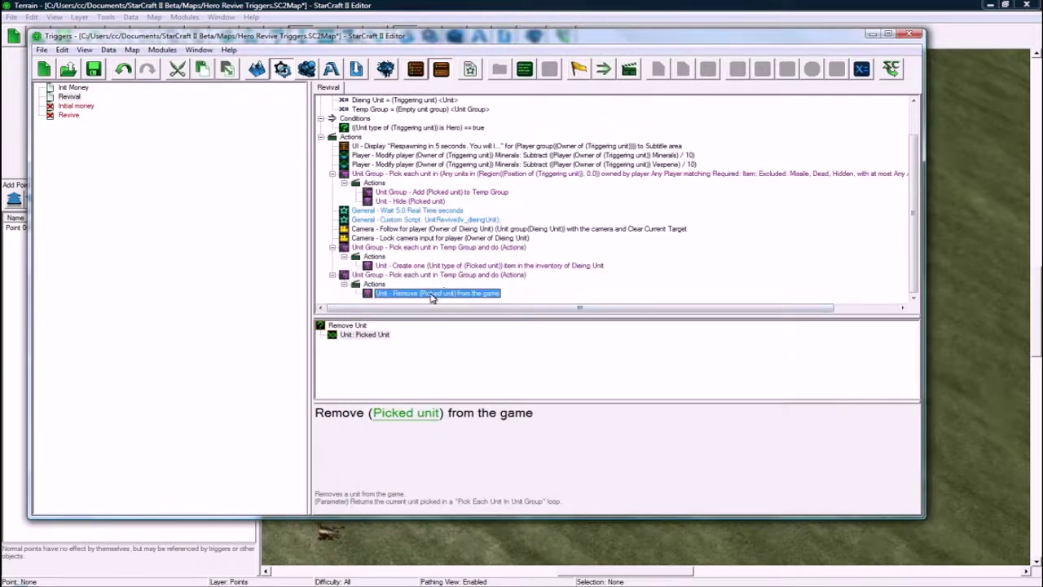
{"action": "left_click", "coordinate": [425, 276]}
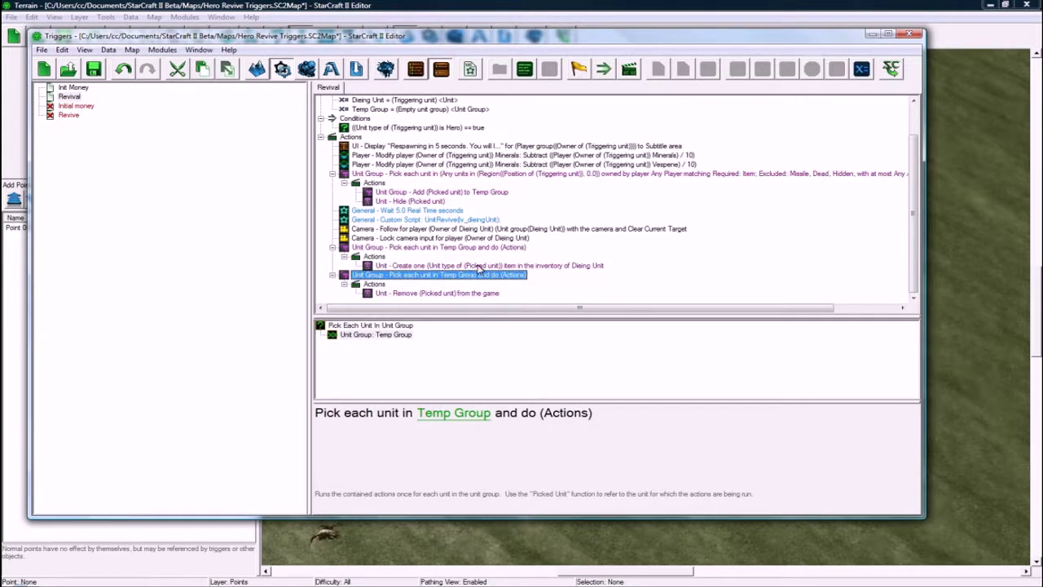
{"action": "left_click", "coordinate": [477, 266]}
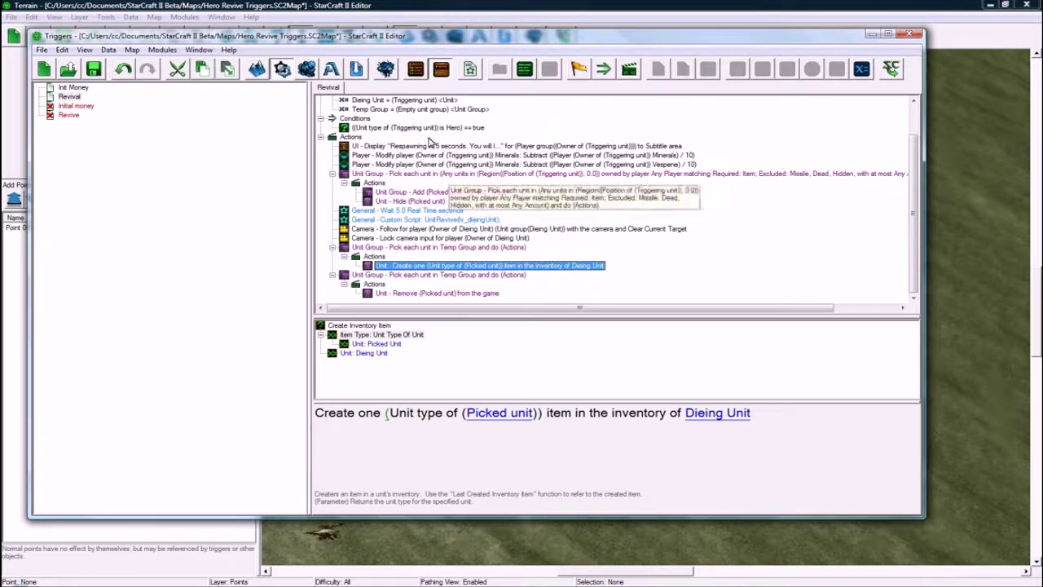
{"action": "left_click", "coordinate": [427, 112]}
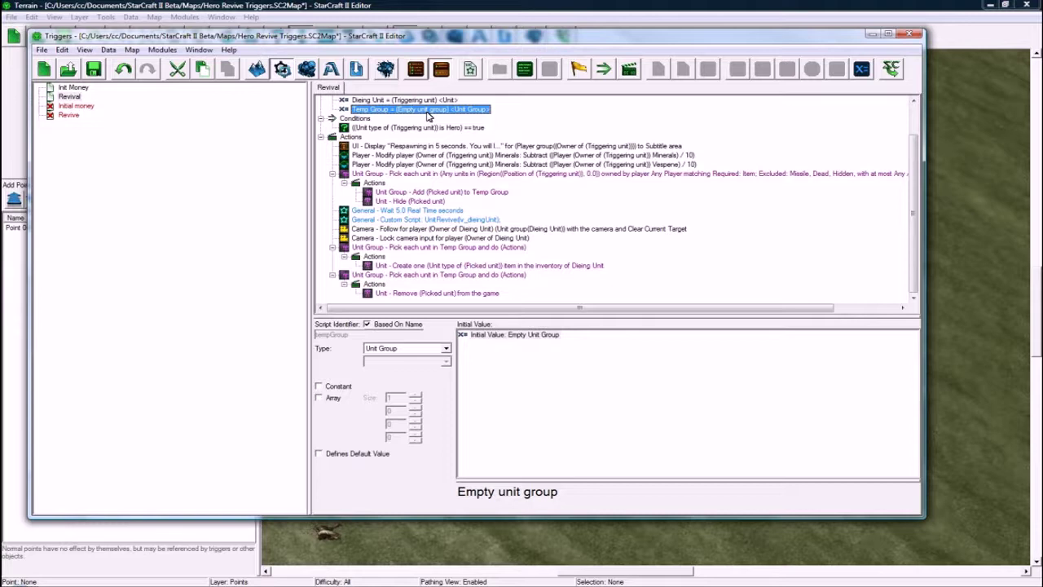
{"action": "left_click", "coordinate": [449, 247]}
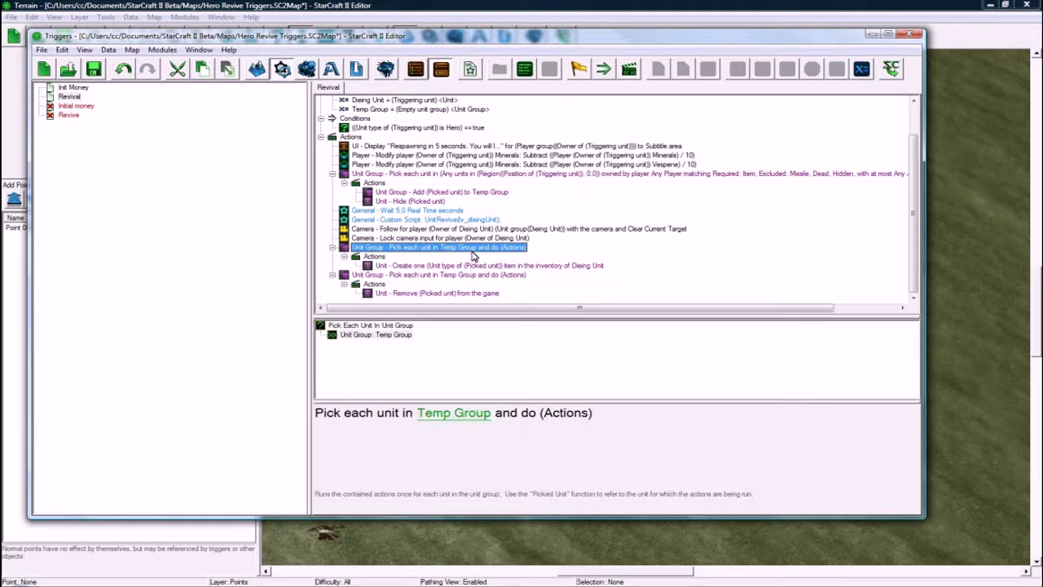
{"action": "left_click", "coordinate": [470, 267]}
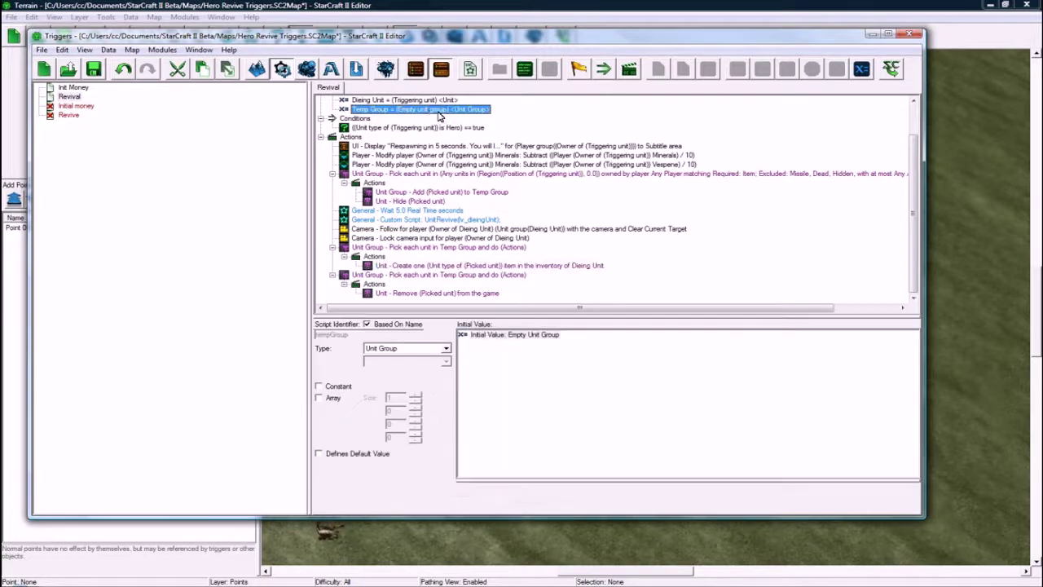
{"action": "left_click", "coordinate": [395, 109]}
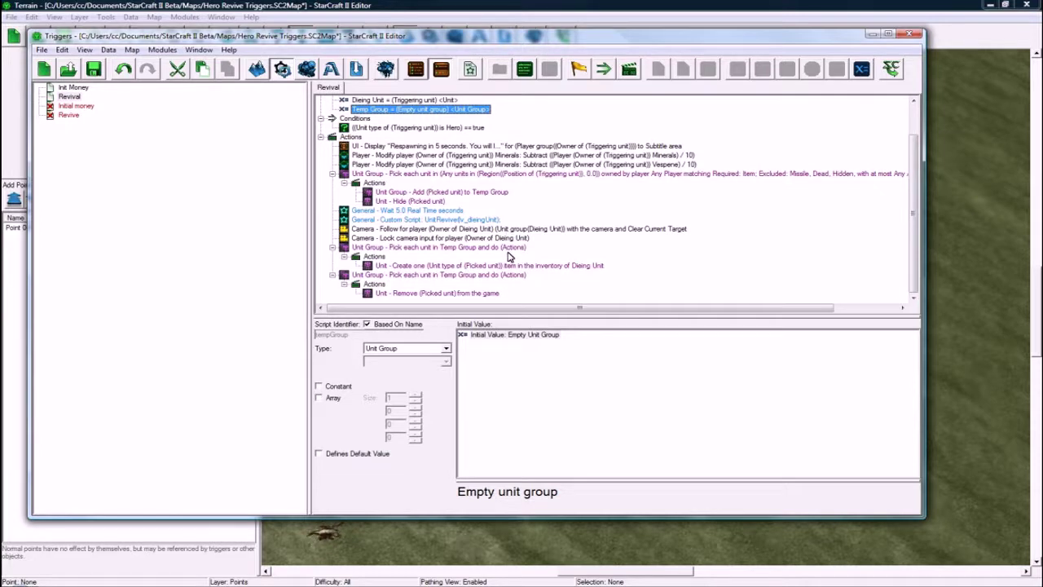
{"action": "left_click", "coordinate": [509, 248]}
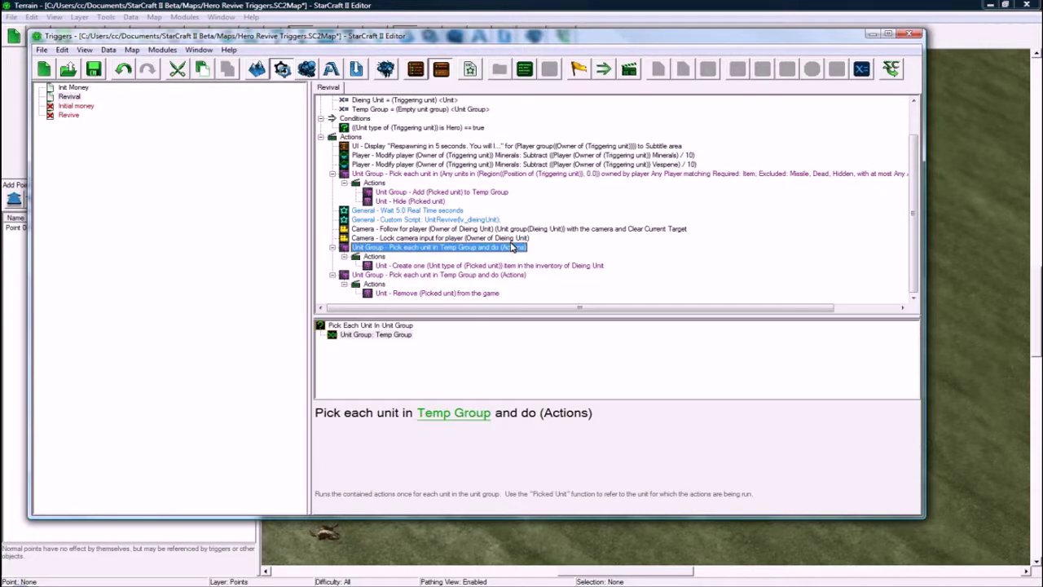
{"action": "left_click", "coordinate": [473, 276]}
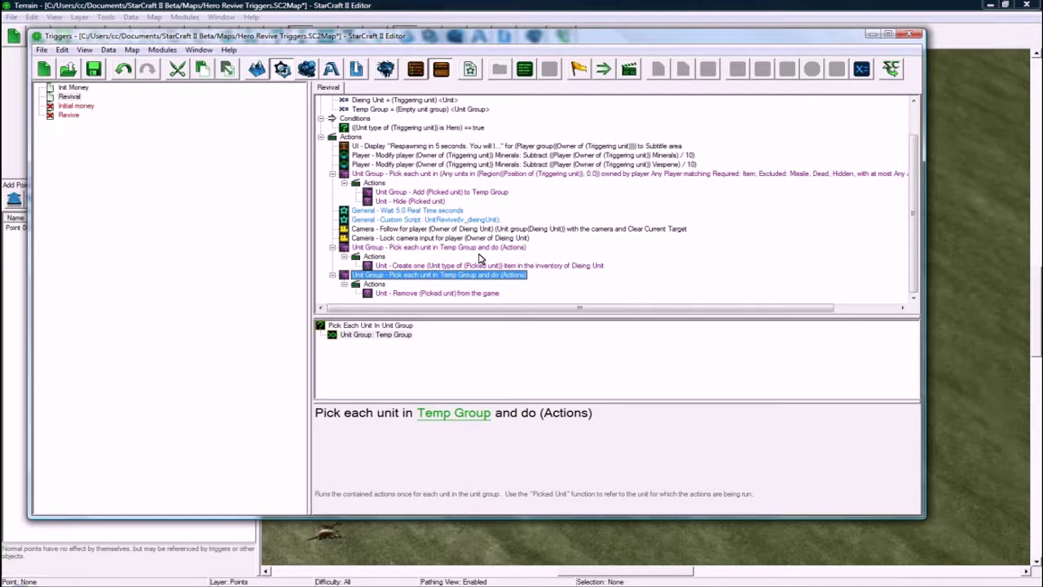
Add a Set Unit Property action from the Unit category to the Revival trigger
{"action": "double_click", "coordinate": [461, 273]}
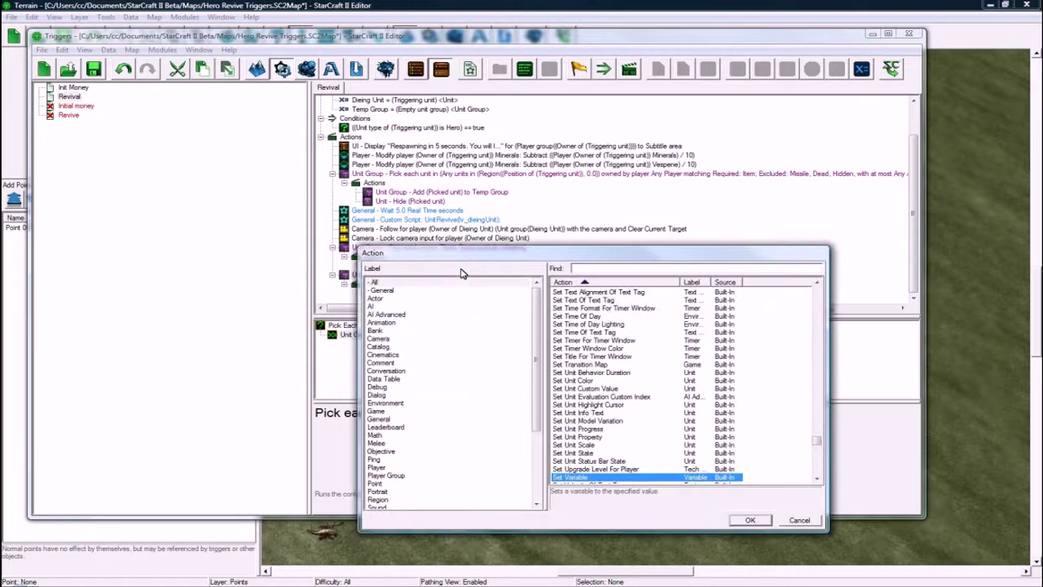
{"action": "left_click", "coordinate": [432, 389]}
{"action": "left_click_drag", "start_coordinate": [530, 361], "coordinate": [532, 425]}
{"action": "left_click", "coordinate": [409, 467]}
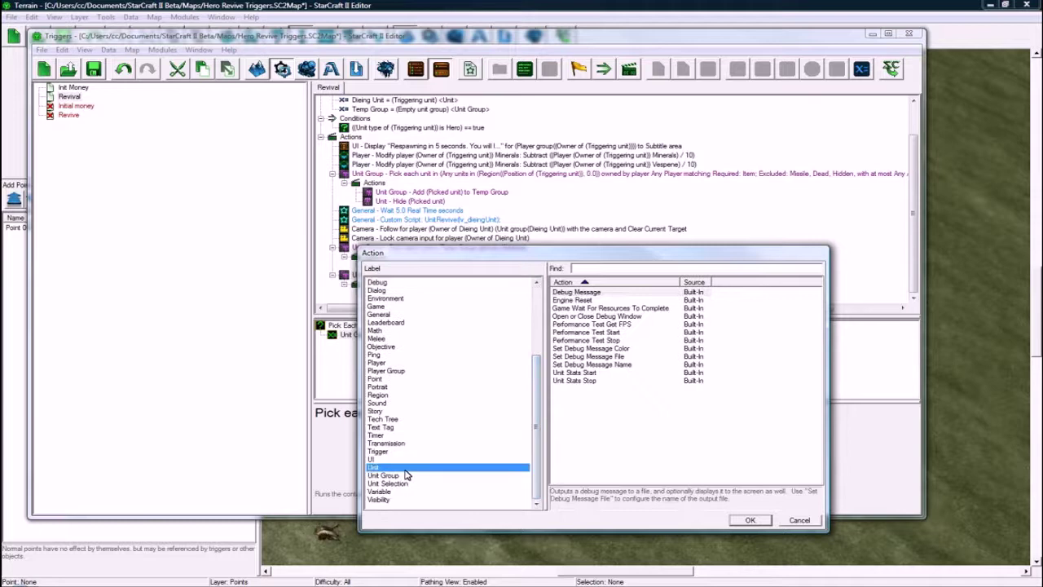
{"action": "left_click", "coordinate": [652, 380]}
{"action": "scroll", "coordinate": [652, 383], "scroll_direction": "down", "scroll_amount": 2}
{"action": "scroll", "coordinate": [656, 387], "scroll_direction": "down", "scroll_amount": 7}
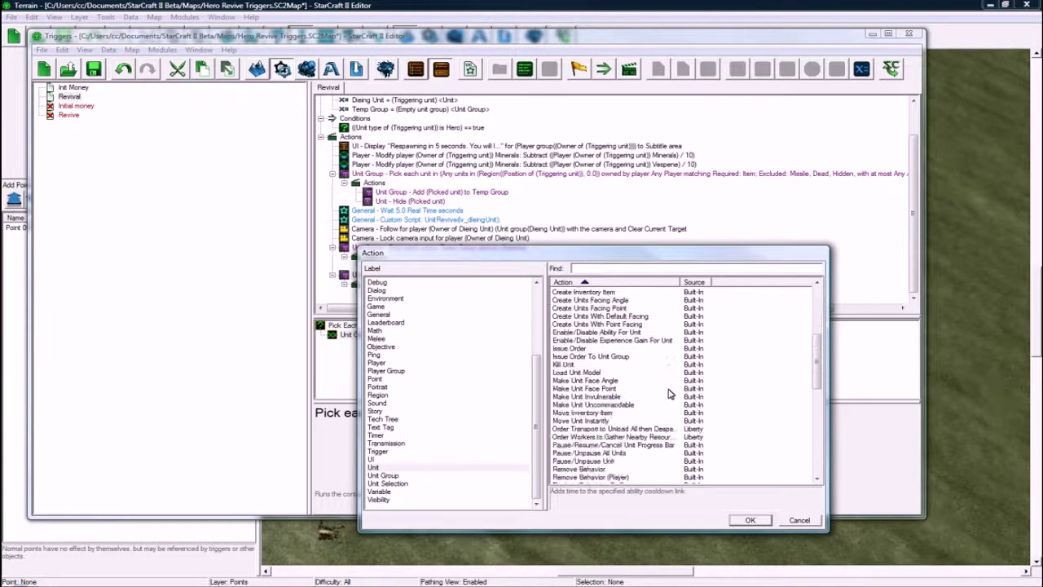
{"action": "scroll", "coordinate": [659, 392], "scroll_direction": "down", "scroll_amount": 8}
{"action": "scroll", "coordinate": [659, 392], "scroll_direction": "down", "scroll_amount": 5}
{"action": "left_click", "coordinate": [596, 421]}
{"action": "left_click", "coordinate": [750, 520]}
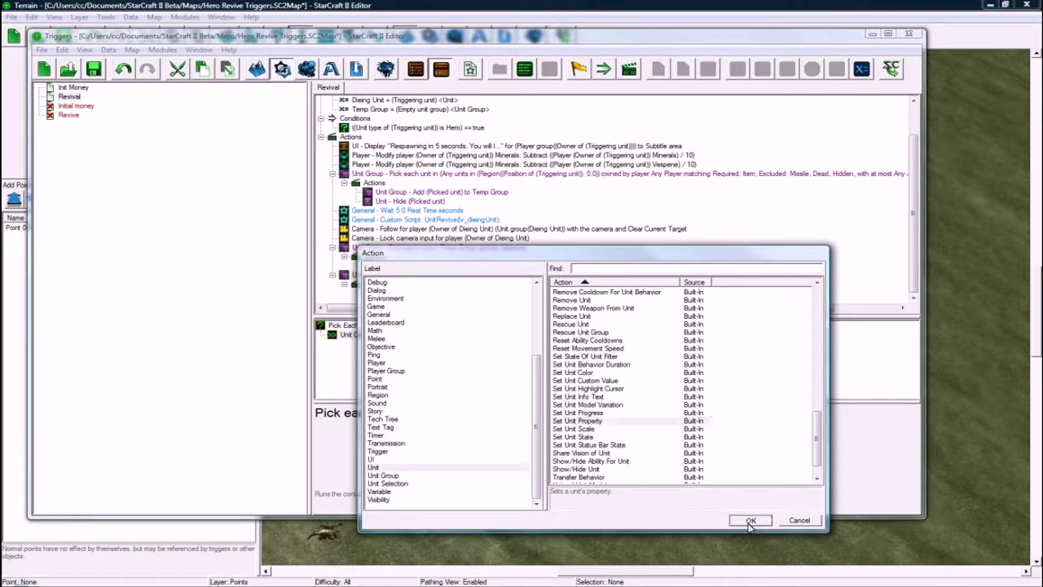
Set the action's unit to Dieing Unit, property to Life (Percent), value to 75
{"action": "left_click", "coordinate": [399, 413]}
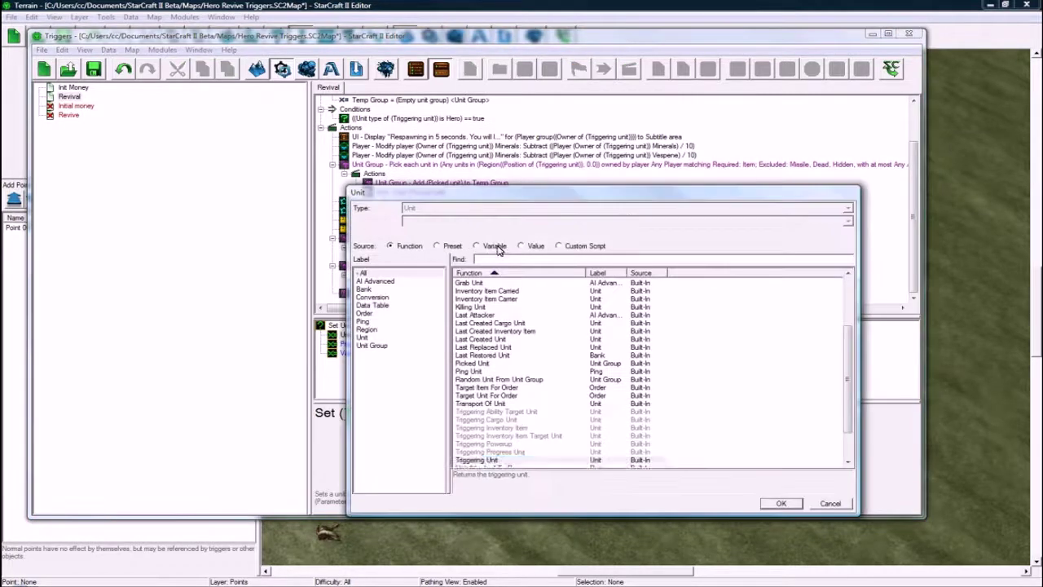
{"action": "left_click", "coordinate": [497, 246]}
{"action": "left_click", "coordinate": [780, 502]}
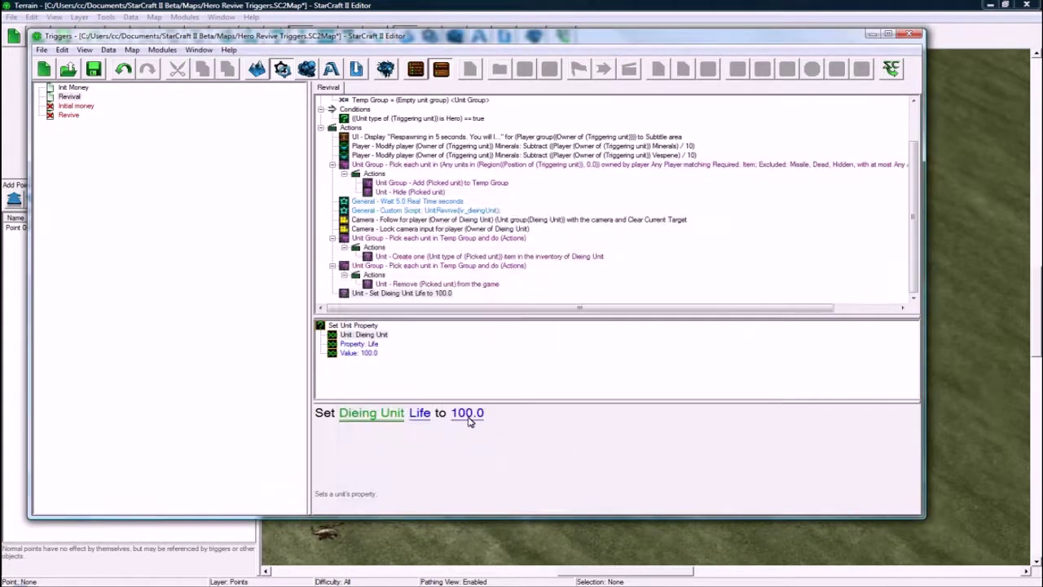
{"action": "left_click", "coordinate": [420, 414]}
{"action": "left_click", "coordinate": [513, 331]}
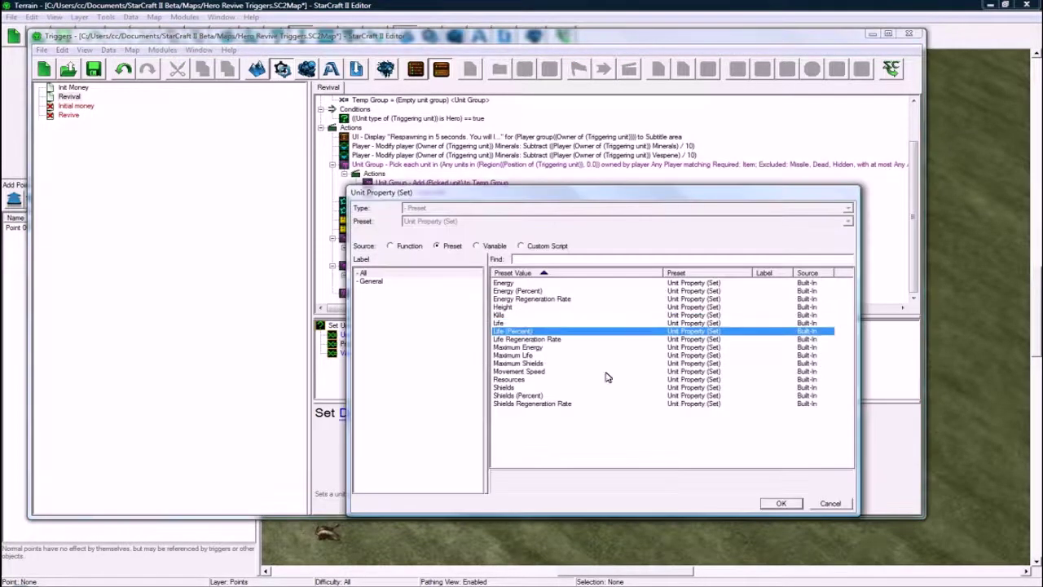
{"action": "left_click", "coordinate": [781, 503]}
{"action": "left_click", "coordinate": [531, 418]}
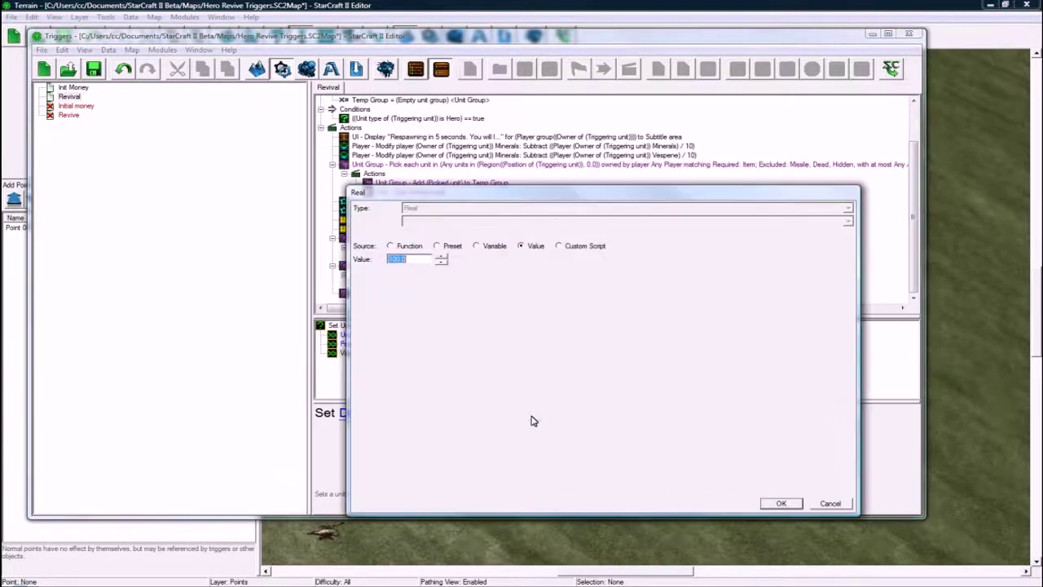
{"action": "type", "text": "75"}
{"action": "key", "text": "Return"}
{"action": "left_click", "coordinate": [449, 293]}
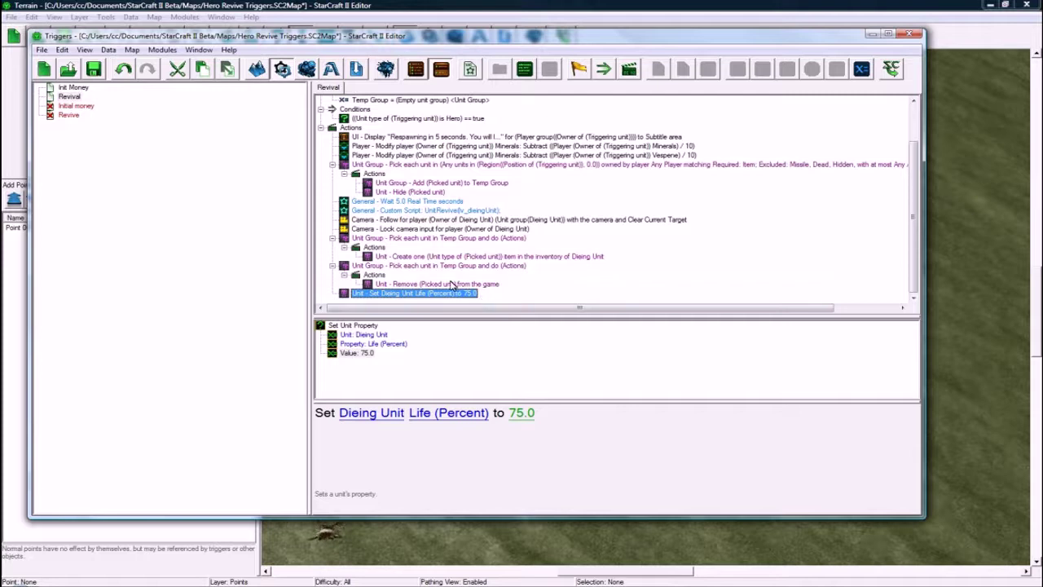
Add a Move Unit Instantly action from the Unit category to the Revival trigger
{"action": "key", "text": "ctrl+v"}
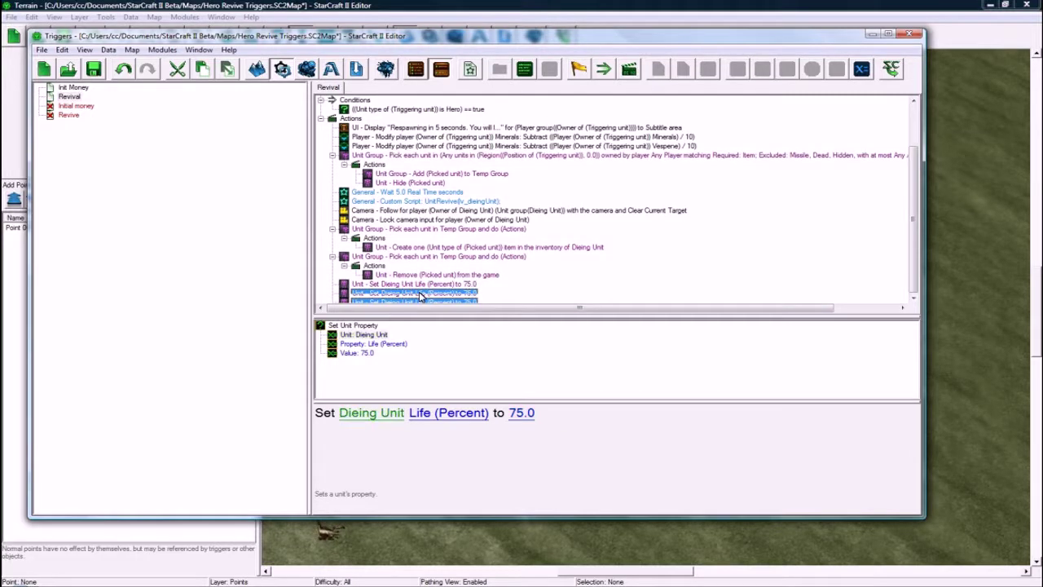
{"action": "key", "text": "ctrl+r"}
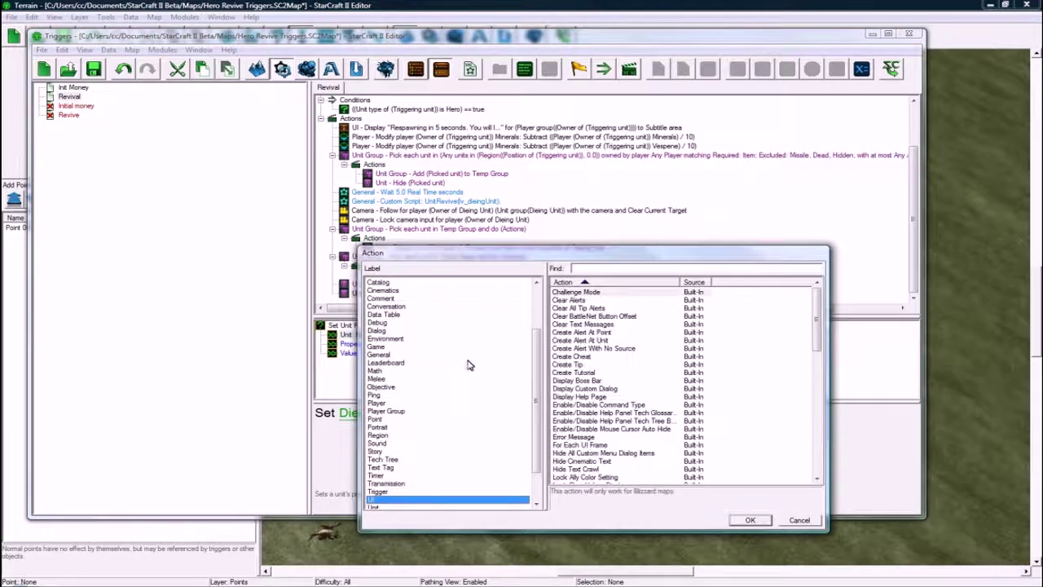
{"action": "left_click", "coordinate": [623, 396]}
{"action": "scroll", "coordinate": [624, 396], "scroll_direction": "down", "scroll_amount": 3}
{"action": "scroll", "coordinate": [664, 435], "scroll_direction": "down", "scroll_amount": 3}
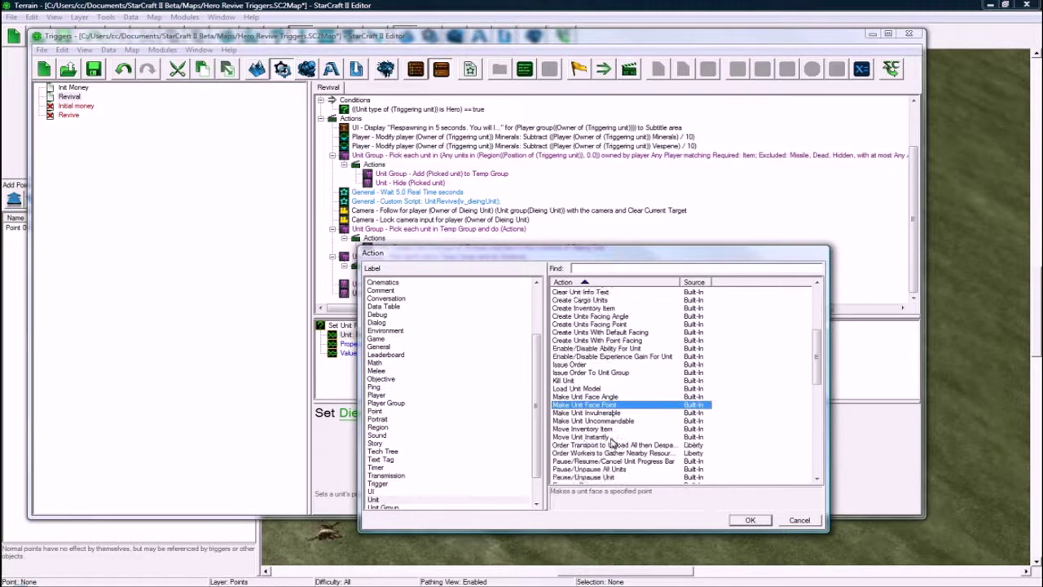
{"action": "scroll", "coordinate": [587, 424], "scroll_direction": "down", "scroll_amount": 1}
{"action": "left_click", "coordinate": [593, 405]}
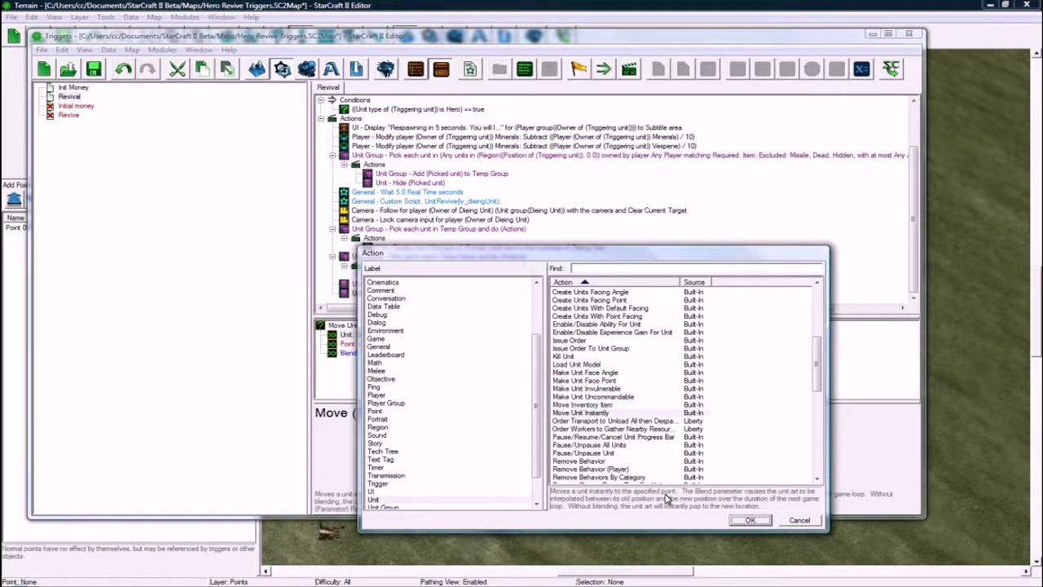
{"action": "left_click", "coordinate": [750, 519]}
Set the move's unit to Dieing Unit and its destination to Point 001
{"action": "left_click", "coordinate": [411, 413]}
{"action": "left_click", "coordinate": [476, 245]}
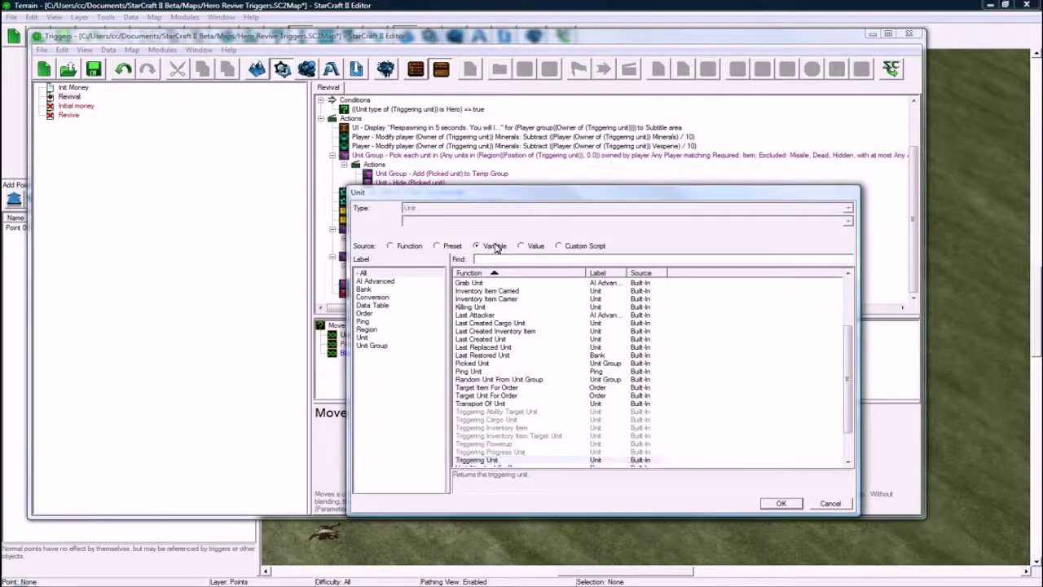
{"action": "left_click", "coordinate": [765, 505]}
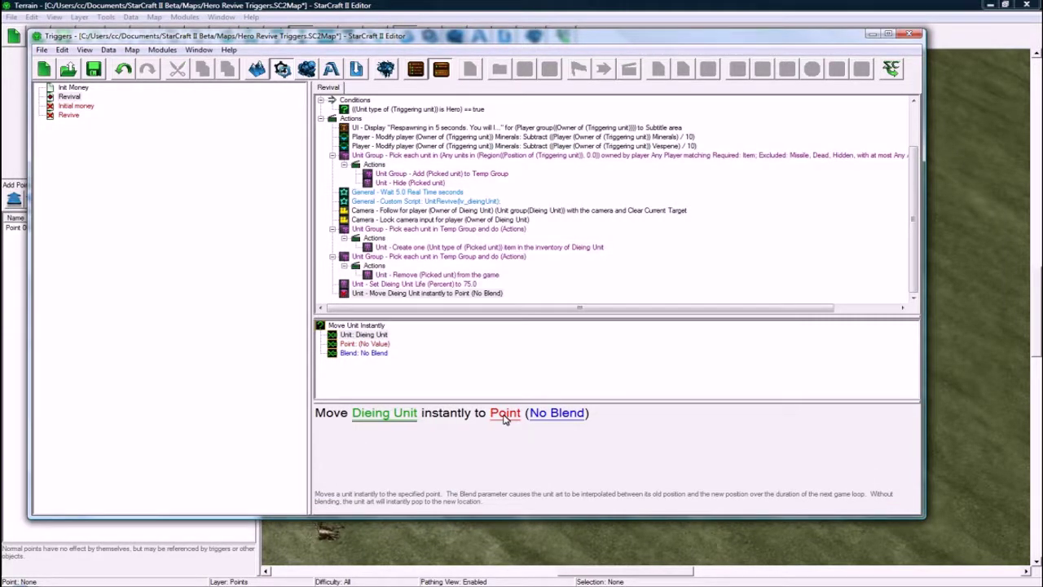
{"action": "left_click", "coordinate": [513, 417]}
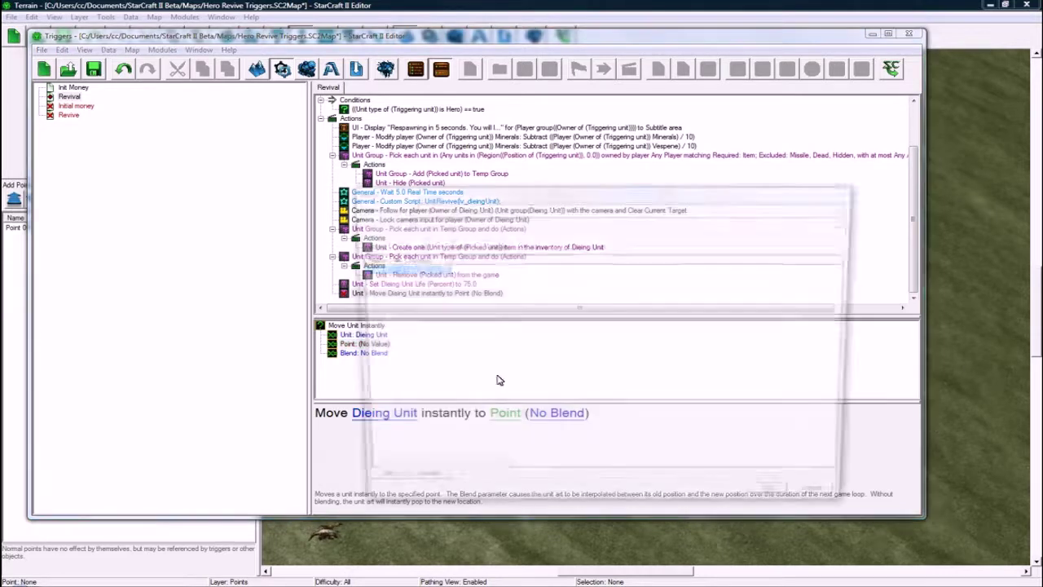
{"action": "left_click", "coordinate": [520, 245]}
{"action": "left_click", "coordinate": [790, 505]}
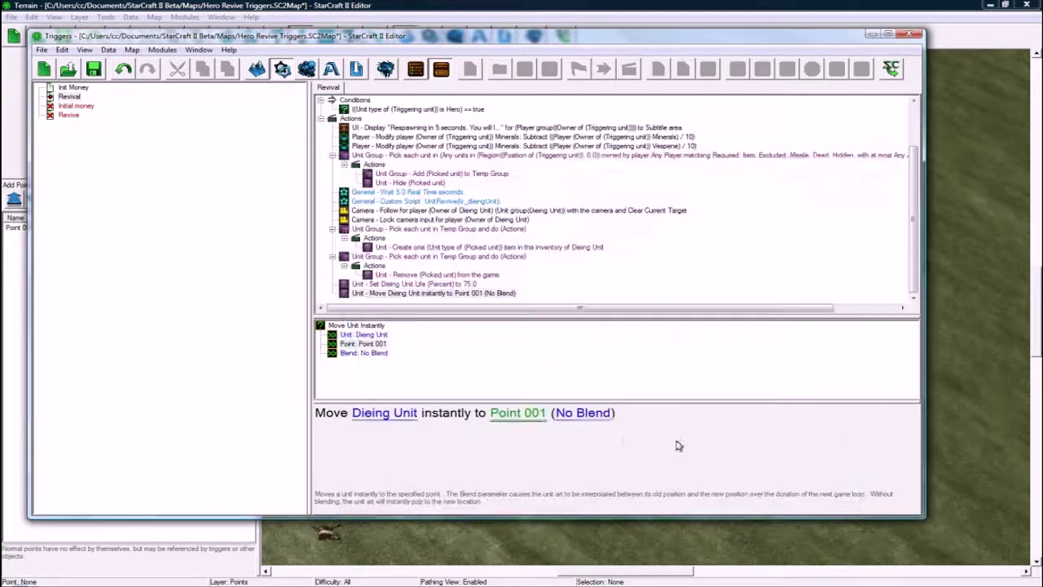
{"action": "left_click", "coordinate": [485, 293]}
Review the respawn message and the new move-to-Point 001 action
{"action": "scroll", "coordinate": [485, 269], "scroll_direction": "up", "scroll_amount": 2}
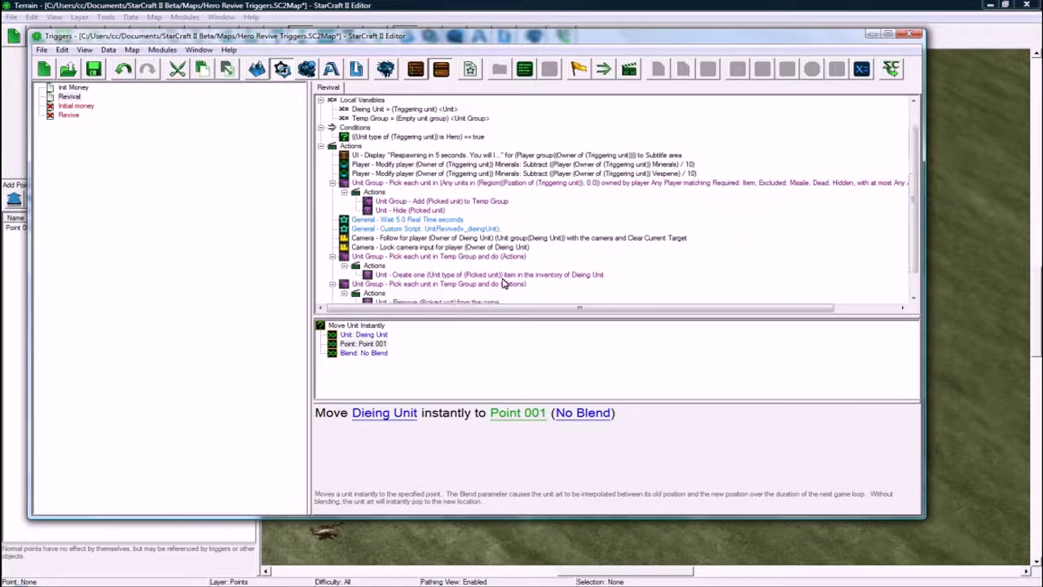
{"action": "left_click", "coordinate": [436, 154]}
{"action": "scroll", "coordinate": [445, 213], "scroll_direction": "down", "scroll_amount": 1}
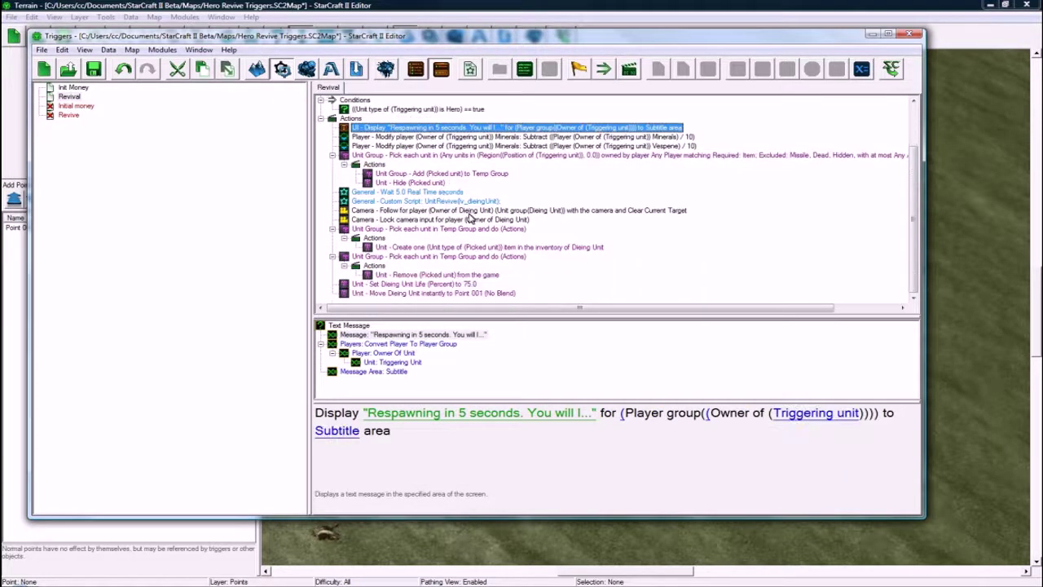
{"action": "left_click", "coordinate": [477, 293]}
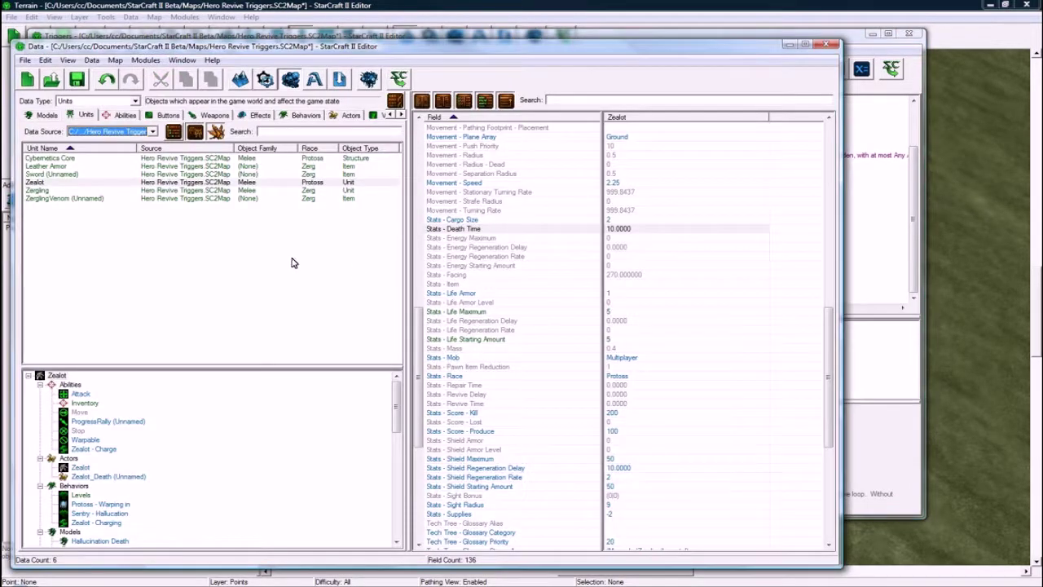
Inspect the Zealot's unit data to check its Death Time of 10
{"action": "left_click", "coordinate": [81, 184]}
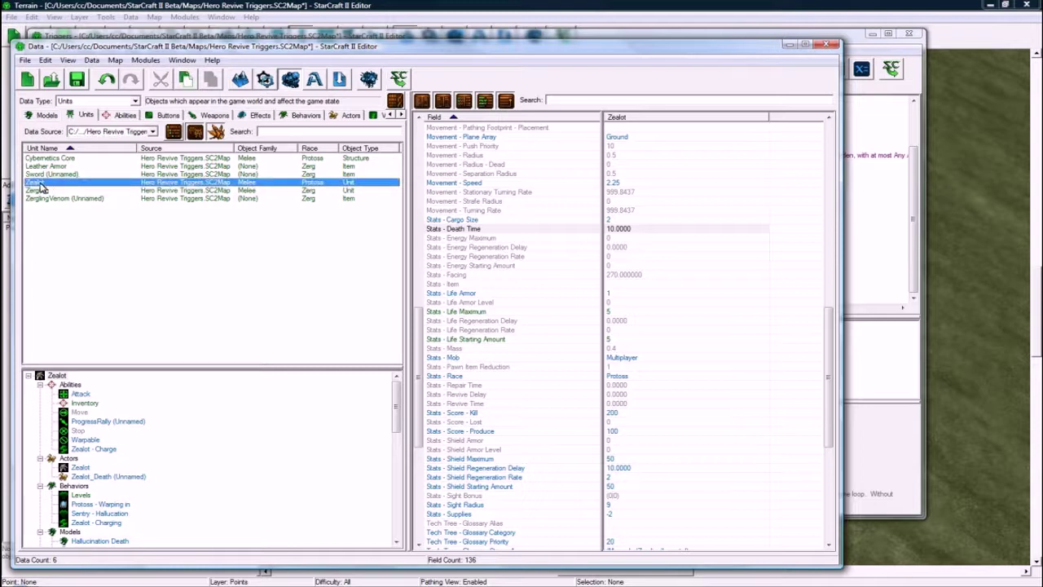
{"action": "left_click", "coordinate": [642, 302]}
{"action": "scroll", "coordinate": [633, 298], "scroll_direction": "up", "scroll_amount": 1}
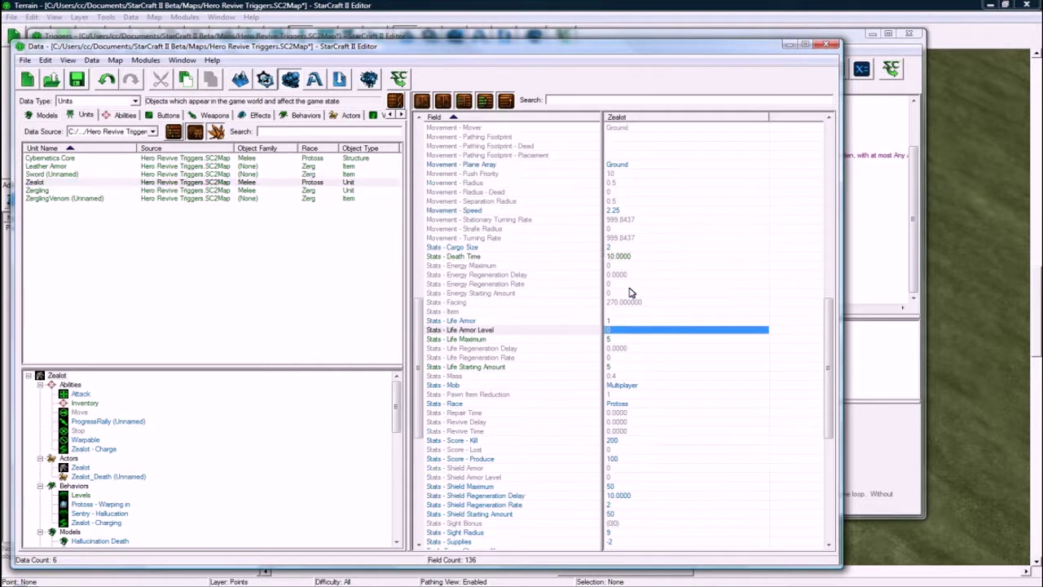
{"action": "left_click", "coordinate": [607, 259]}
{"action": "left_click", "coordinate": [481, 258]}
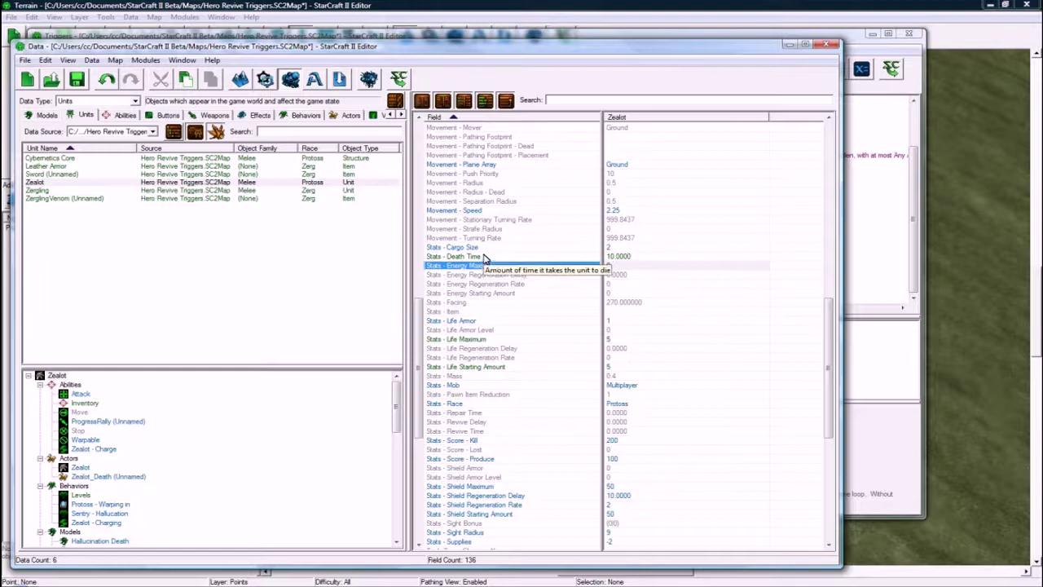
Review the Revival trigger's five-second wait and respawn message actions
{"action": "left_click", "coordinate": [865, 254]}
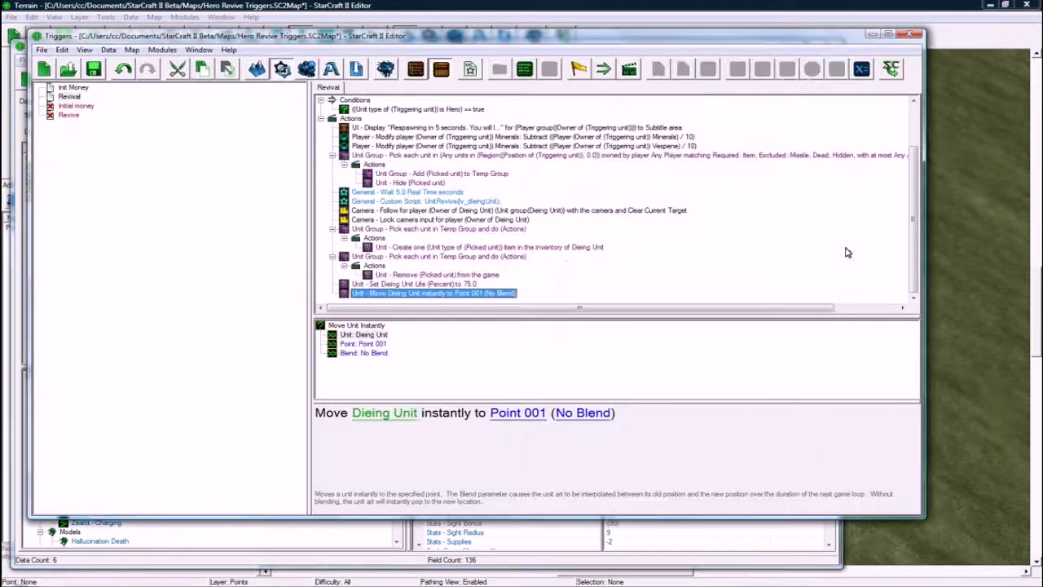
{"action": "left_click", "coordinate": [401, 194]}
{"action": "scroll", "coordinate": [441, 218], "scroll_direction": "up", "scroll_amount": 1}
{"action": "left_click", "coordinate": [440, 155]}
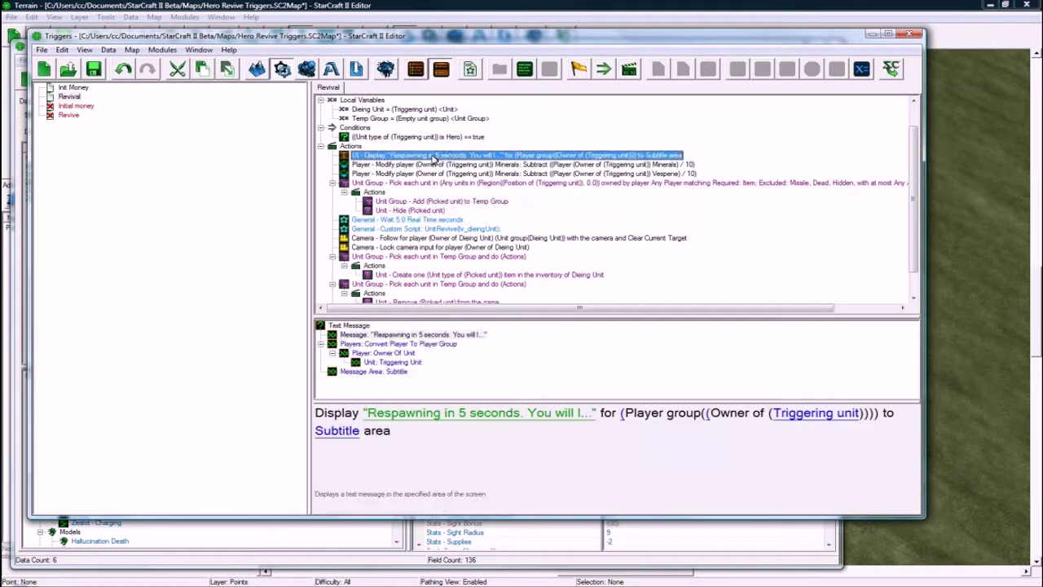
{"action": "left_click", "coordinate": [409, 220]}
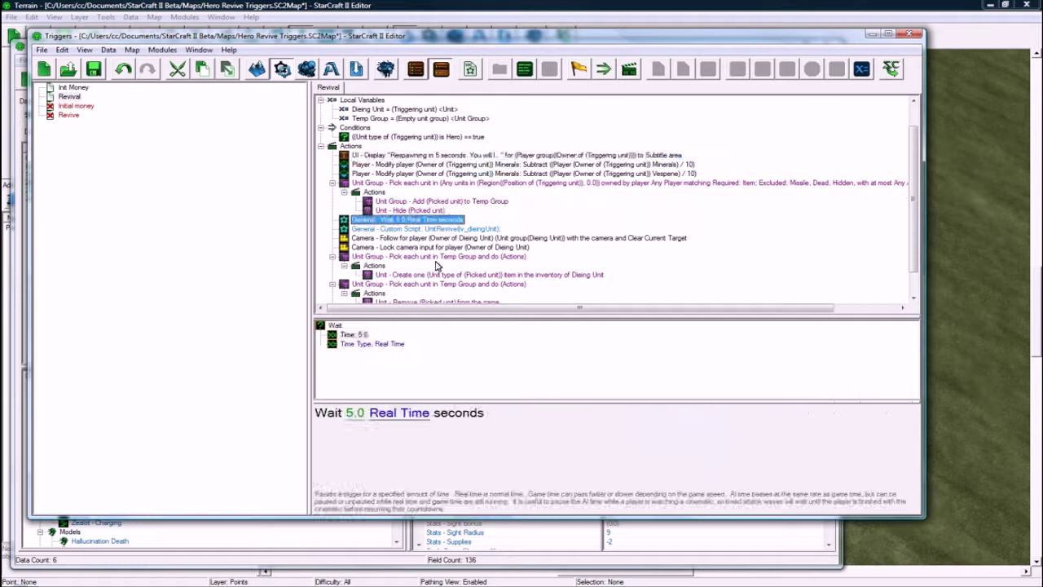
Check the camera follow and UnitRevive custom script actions following the wait
{"action": "left_click", "coordinate": [701, 554]}
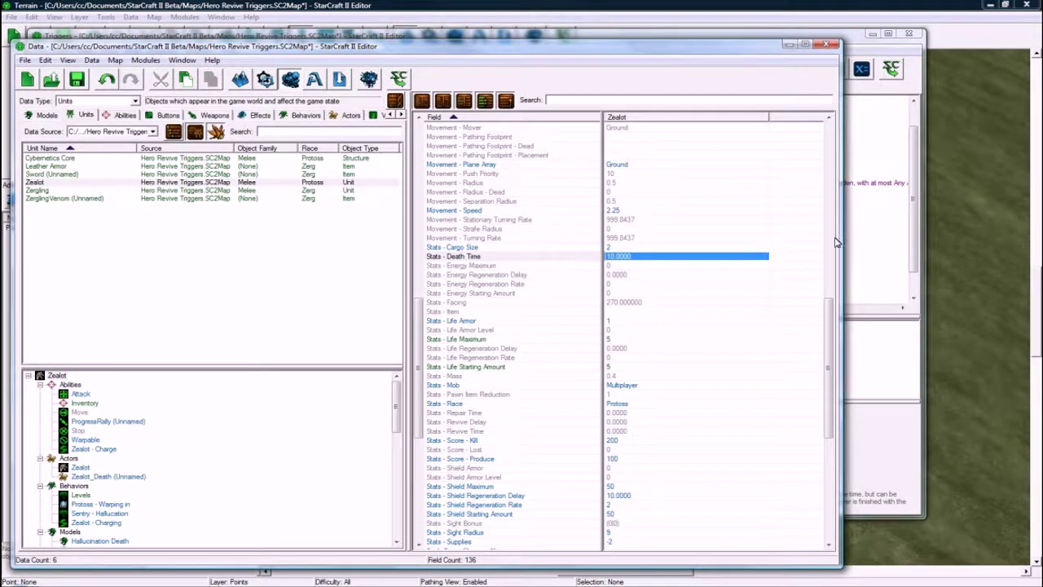
{"action": "key", "text": "F6"}
{"action": "left_click", "coordinate": [437, 237]}
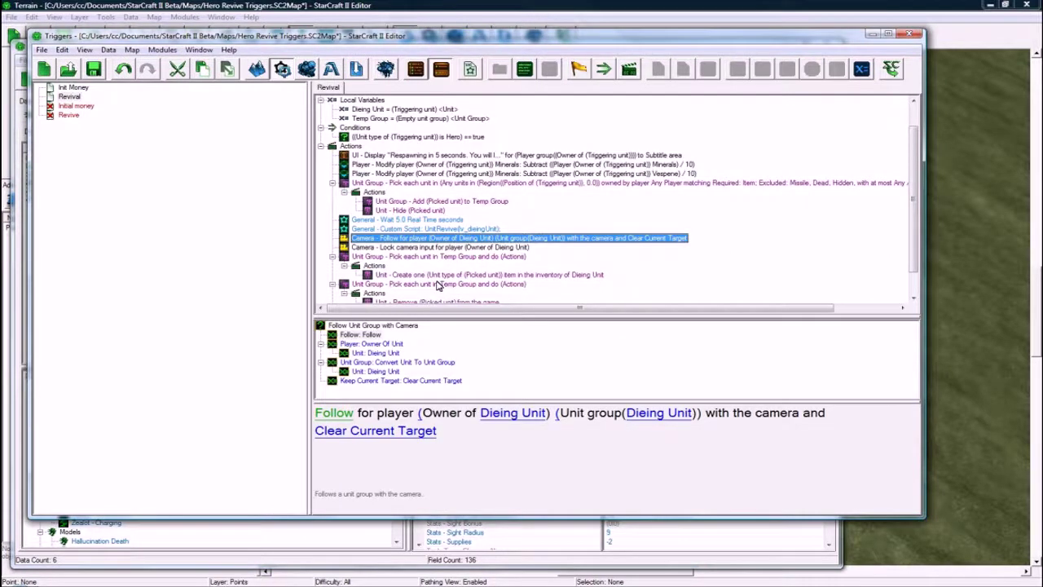
{"action": "left_click", "coordinate": [437, 285], "text": "shift"}
{"action": "left_click", "coordinate": [456, 231]}
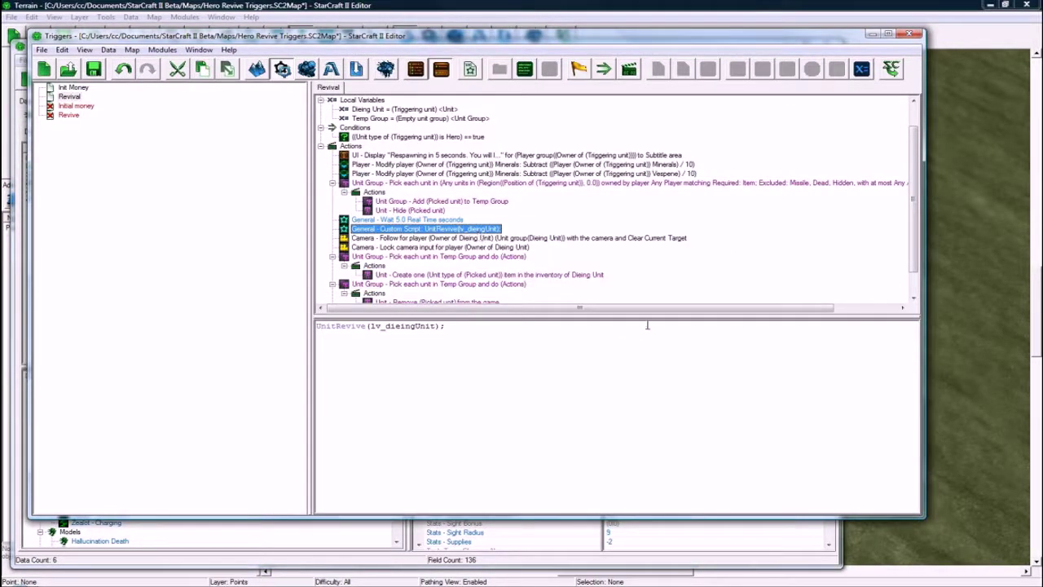
{"action": "left_click", "coordinate": [766, 558]}
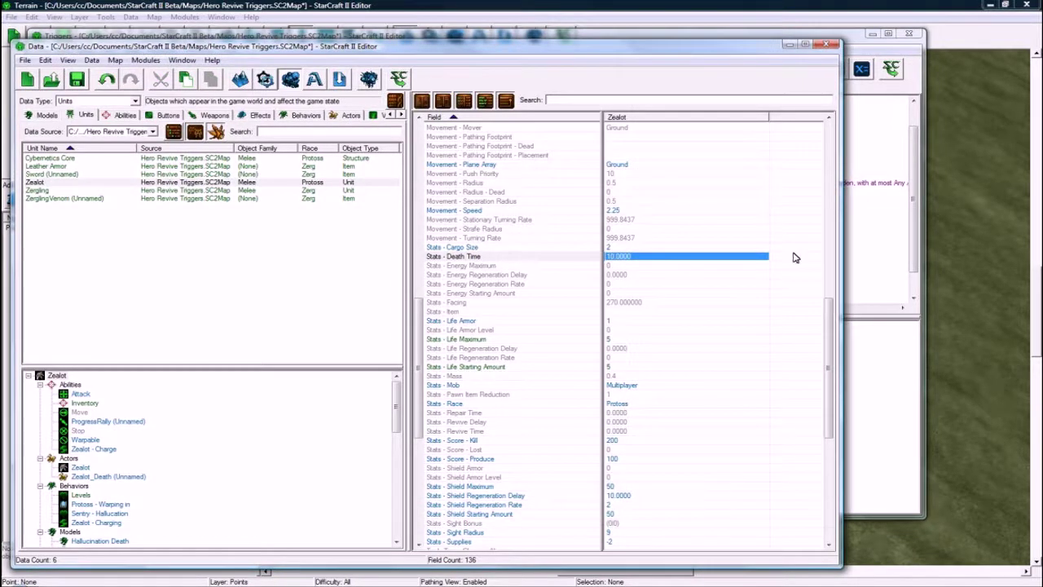
{"action": "left_click", "coordinate": [863, 269]}
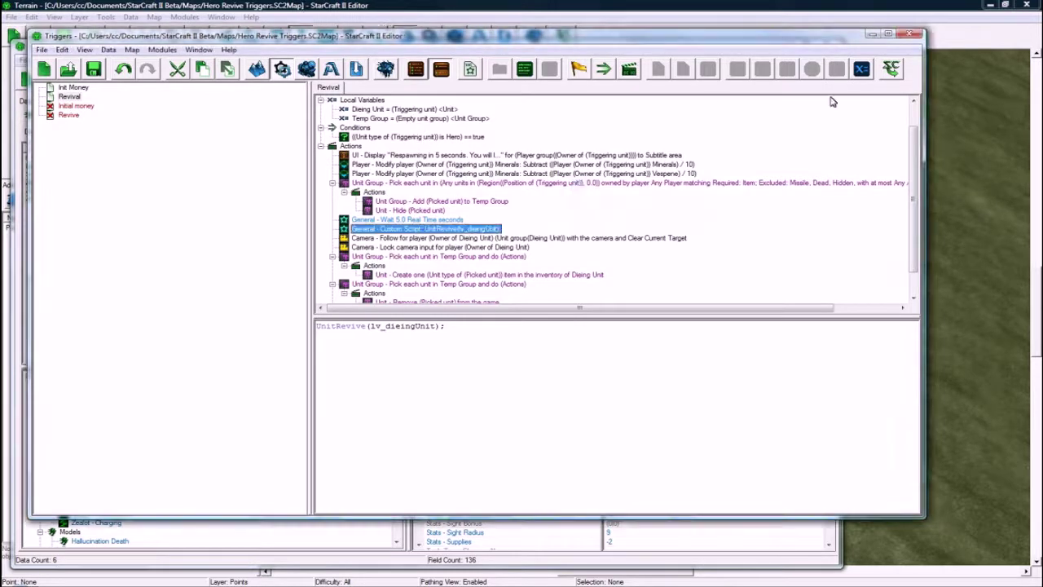
Launch the test game, select the zealot and pick up the green item, sword and armor
{"action": "left_click", "coordinate": [890, 71]}
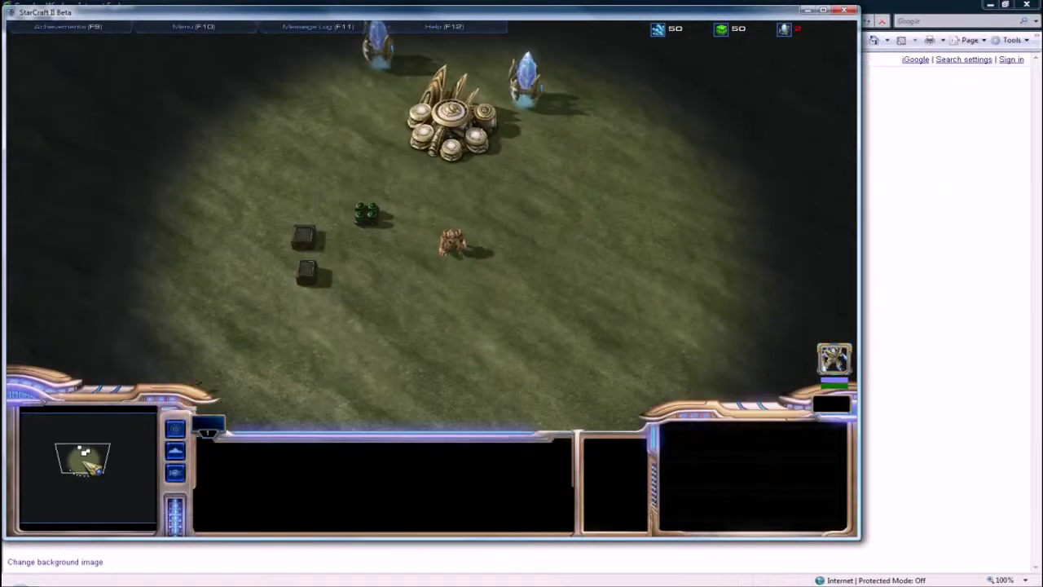
{"action": "left_click_drag", "start_coordinate": [272, 172], "coordinate": [578, 326]}
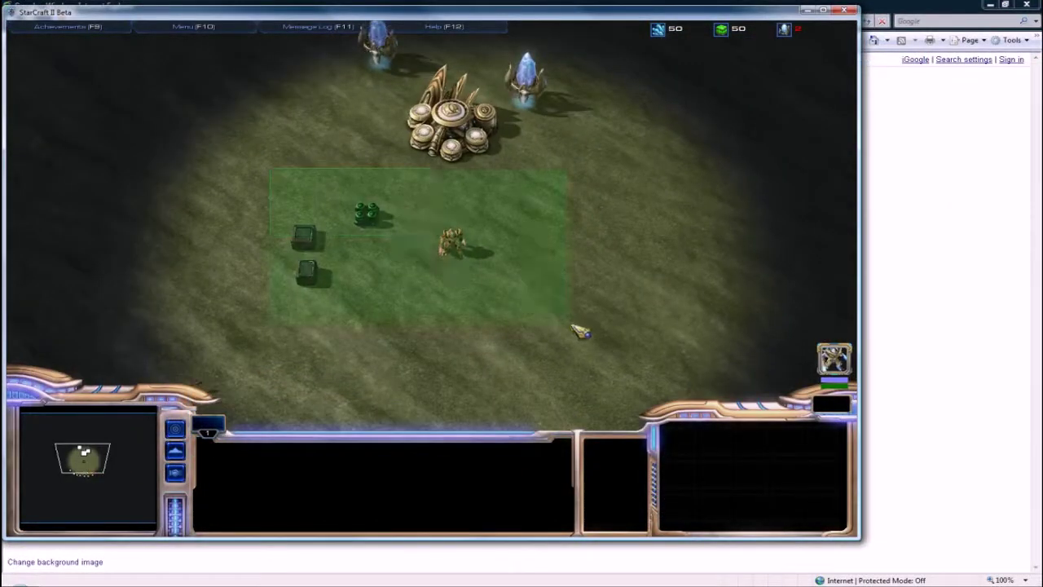
{"action": "left_click", "coordinate": [756, 404]}
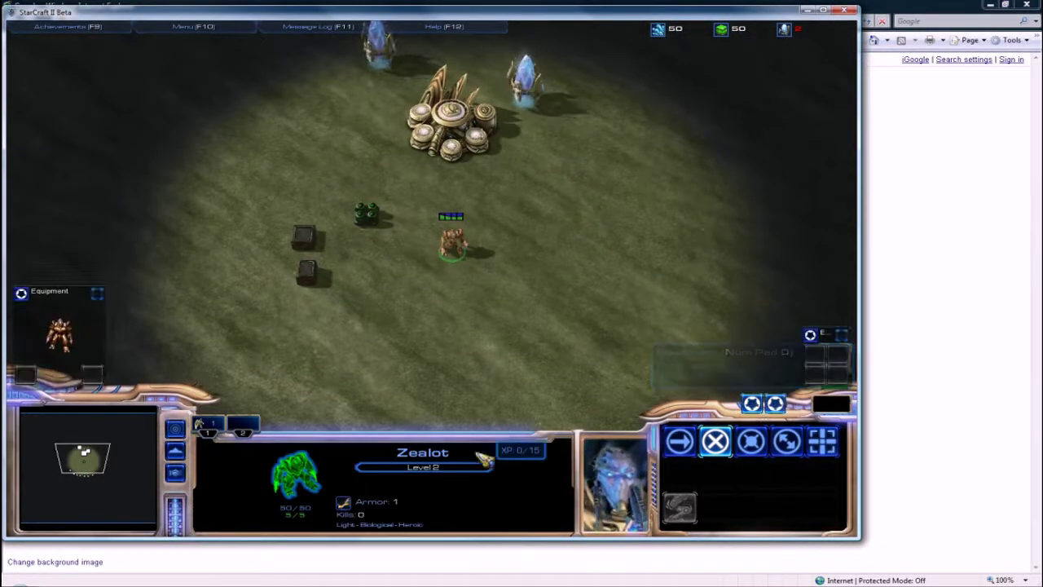
{"action": "right_click", "coordinate": [366, 215]}
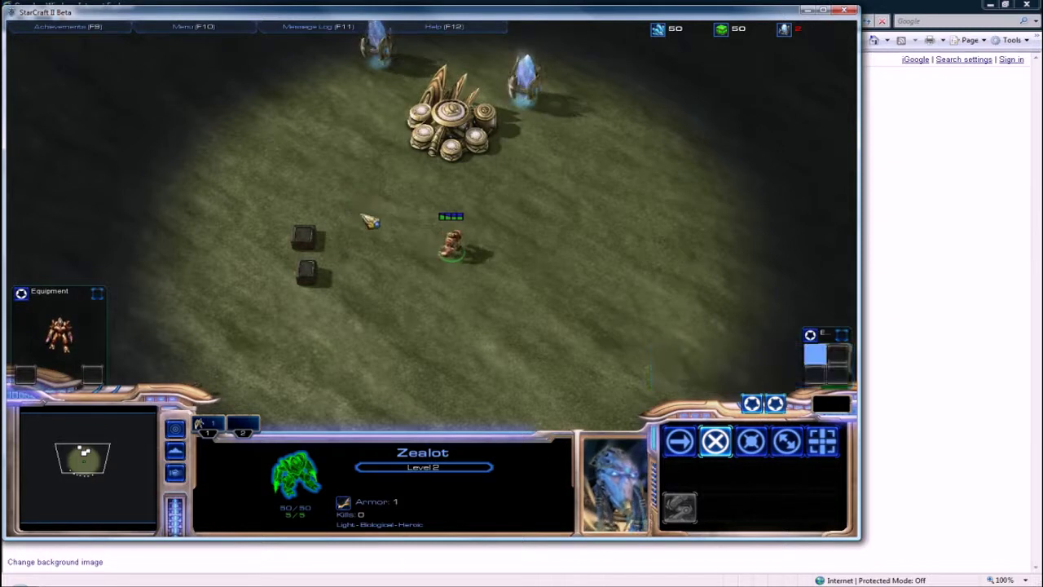
{"action": "right_click", "coordinate": [303, 237]}
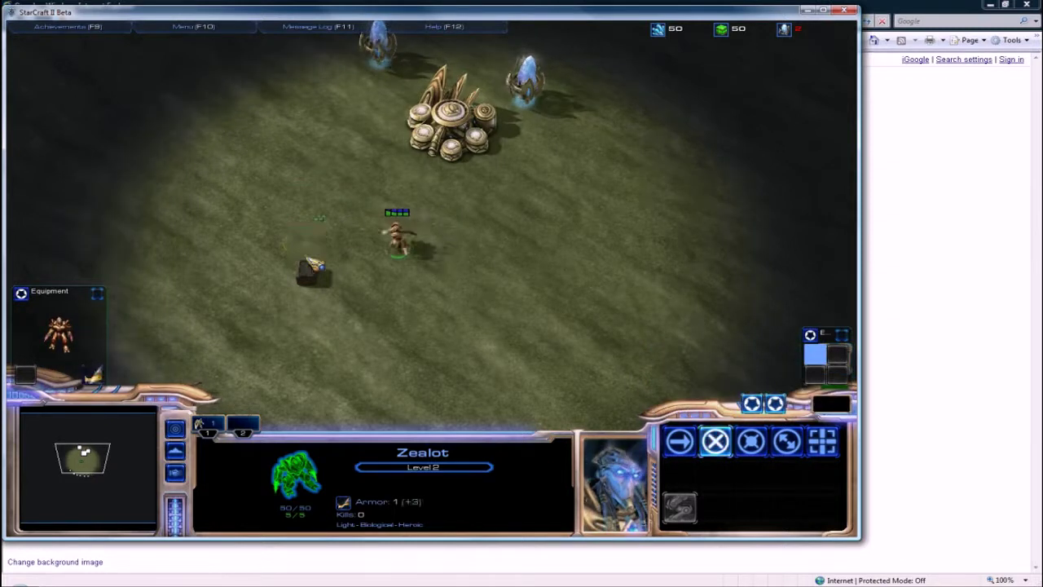
{"action": "right_click", "coordinate": [306, 273]}
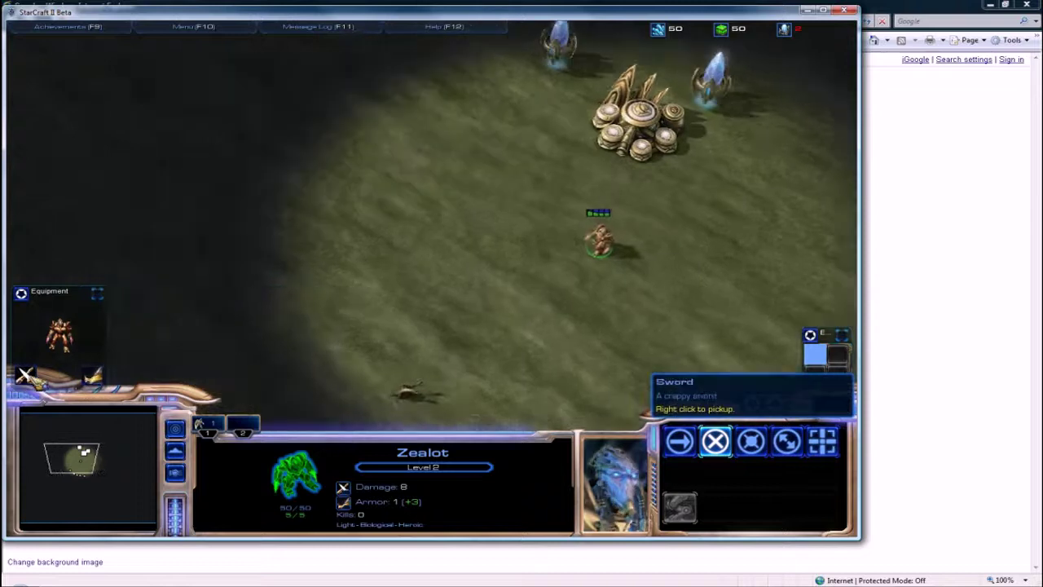
Send the zealot into the zerglings until it dies
{"action": "right_click", "coordinate": [429, 299]}
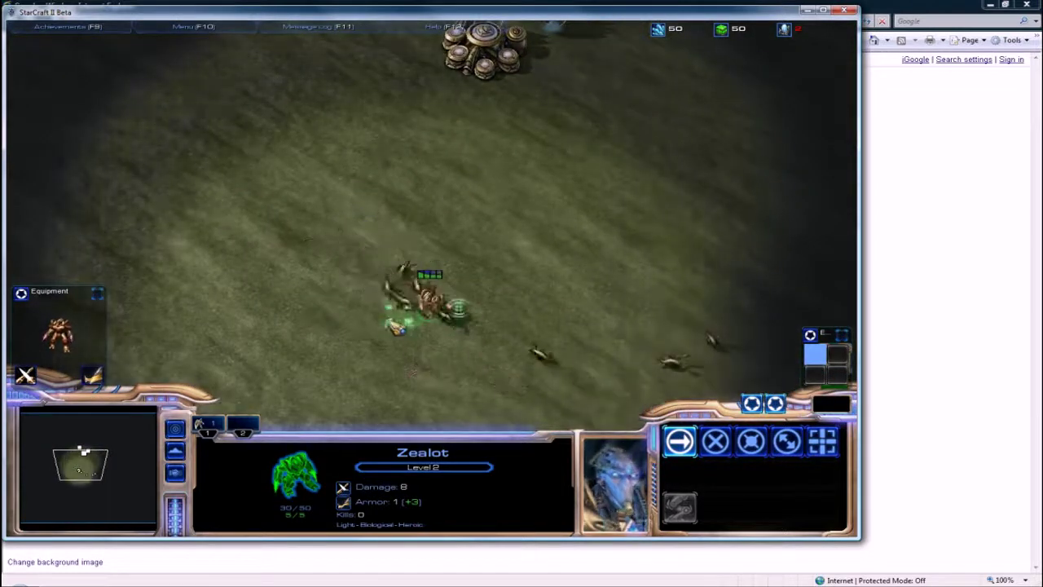
{"action": "right_click", "coordinate": [334, 297]}
{"action": "right_click", "coordinate": [373, 262]}
{"action": "right_click", "coordinate": [497, 298]}
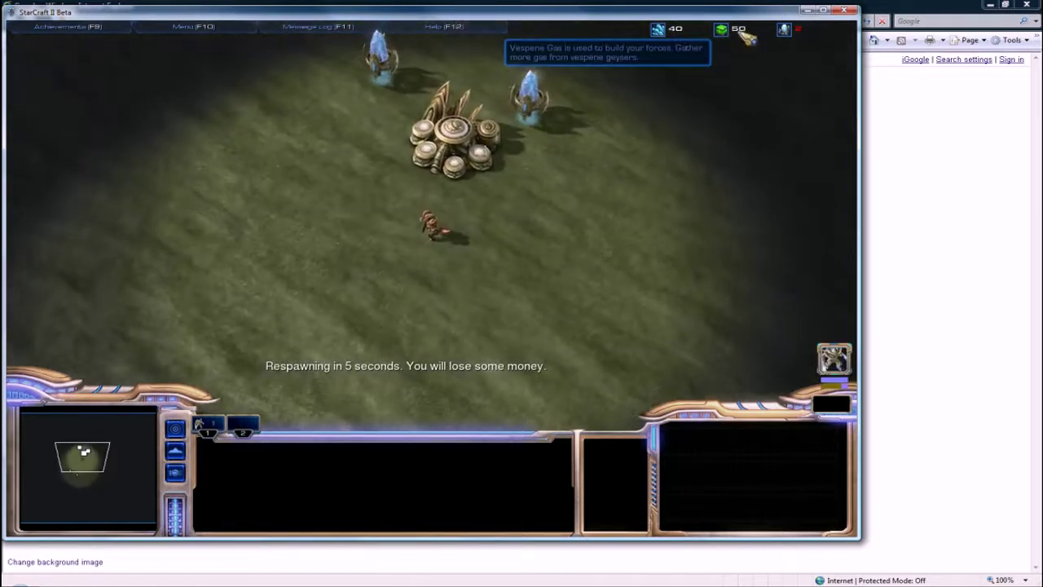
Verify the respawned zealot kept its equipment and the camera follows it back to base
{"action": "left_click", "coordinate": [429, 225]}
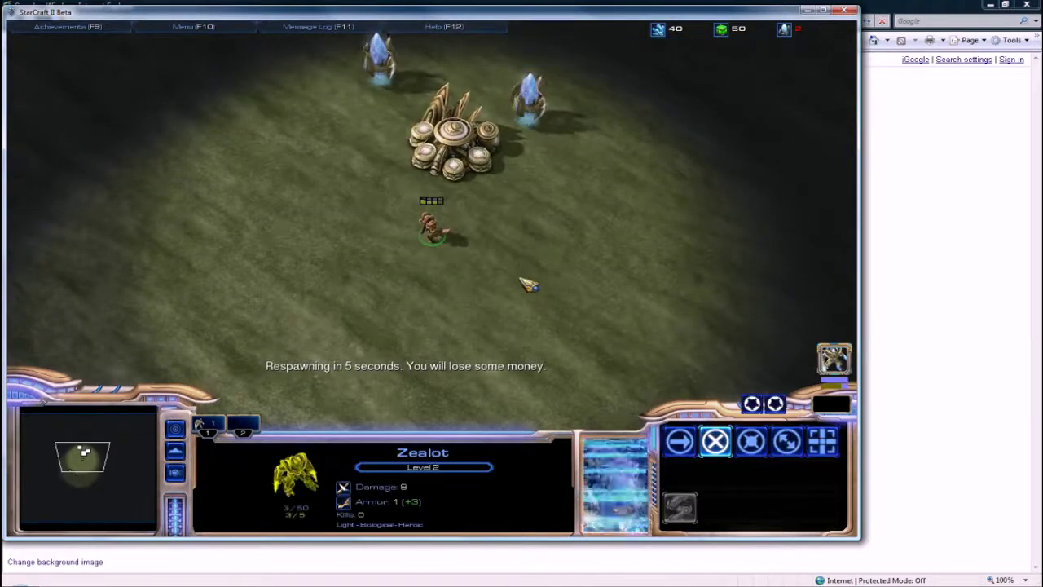
{"action": "left_click", "coordinate": [834, 359]}
{"action": "mouse_move", "coordinate": [802, 375]}
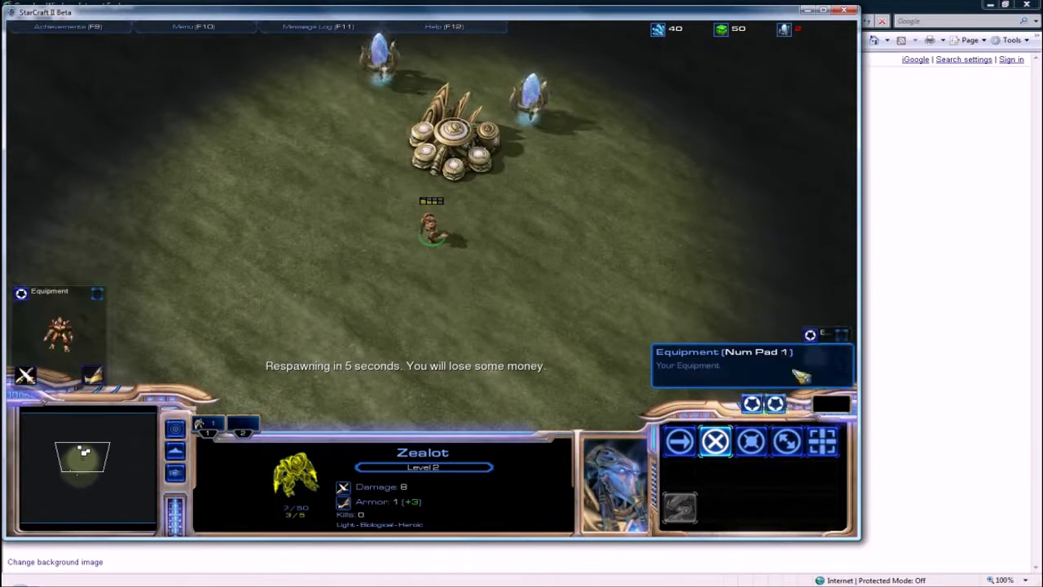
{"action": "right_click", "coordinate": [407, 326]}
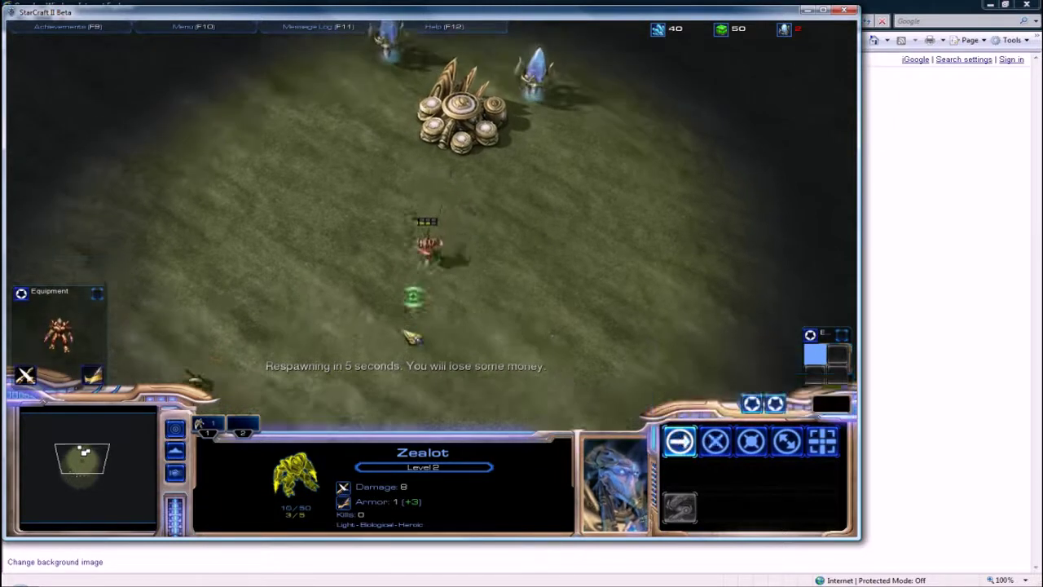
{"action": "right_click", "coordinate": [431, 154]}
{"action": "right_click", "coordinate": [546, 175]}
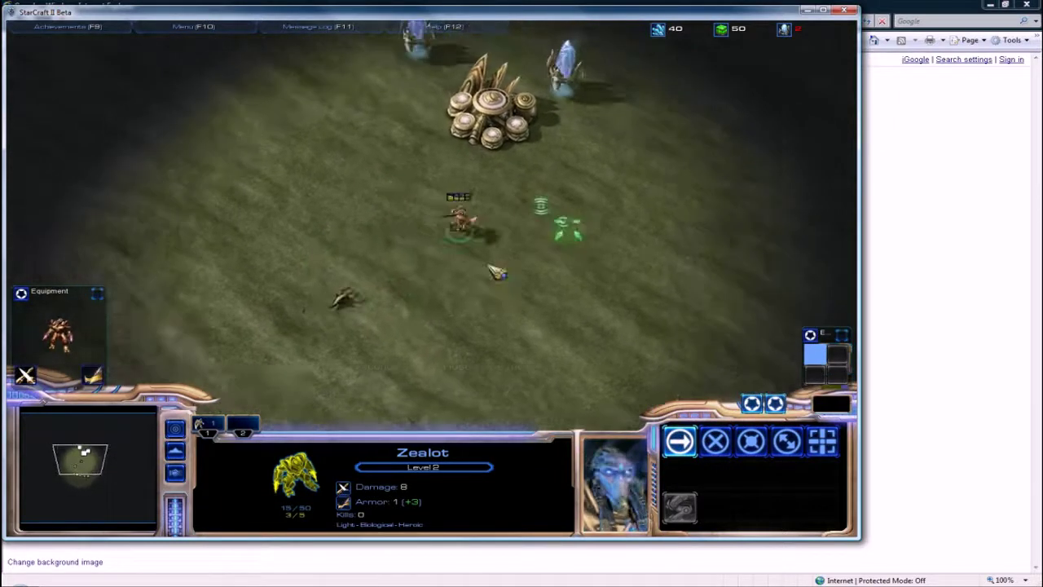
{"action": "right_click", "coordinate": [487, 230]}
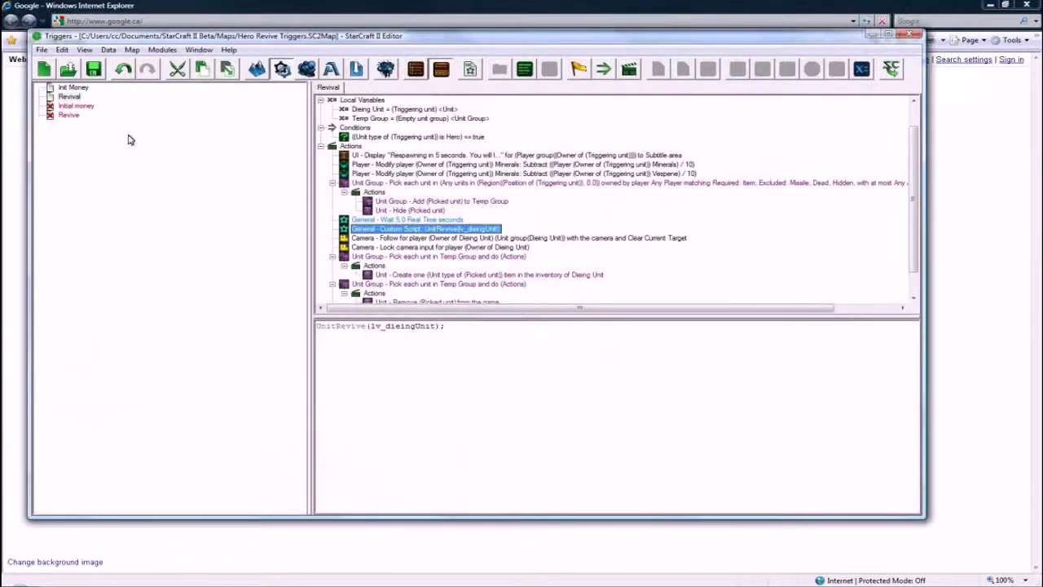
After checking Init Money's vespene, change the second Revival deduction from Minerals to Vespene
{"action": "left_click", "coordinate": [68, 87]}
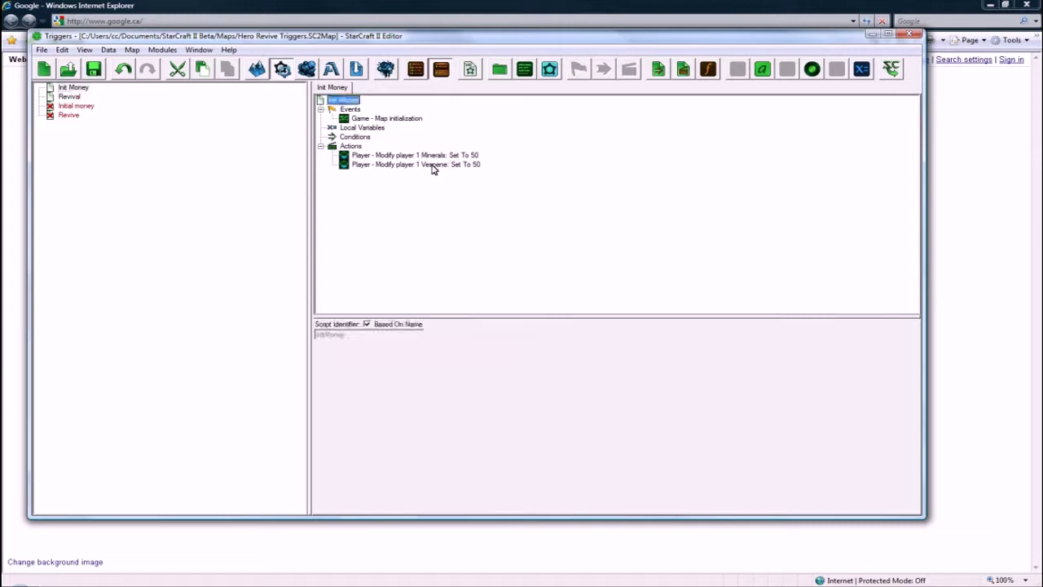
{"action": "left_click", "coordinate": [432, 165]}
{"action": "left_click", "coordinate": [69, 96]}
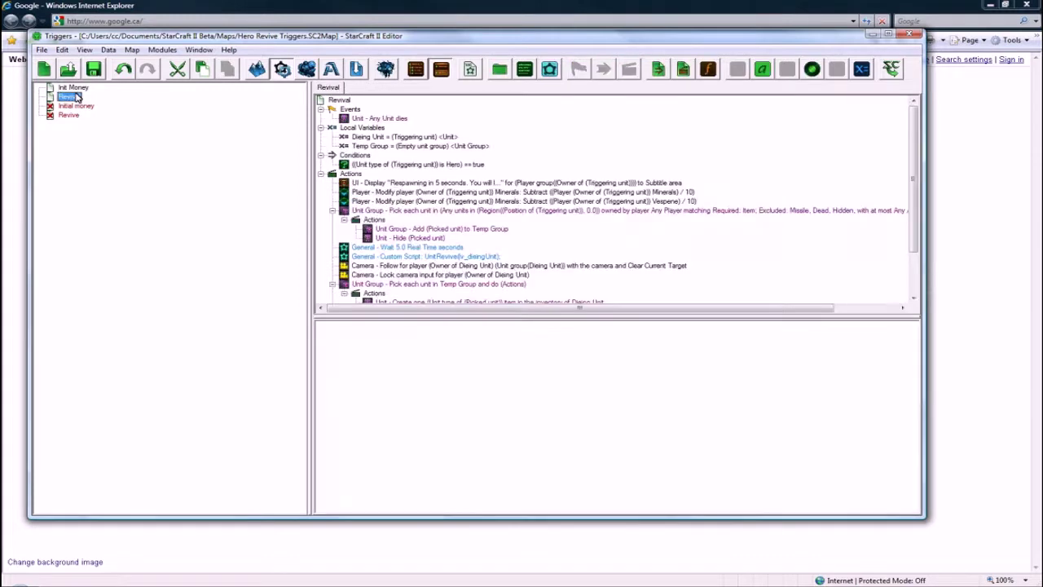
{"action": "left_click", "coordinate": [448, 192]}
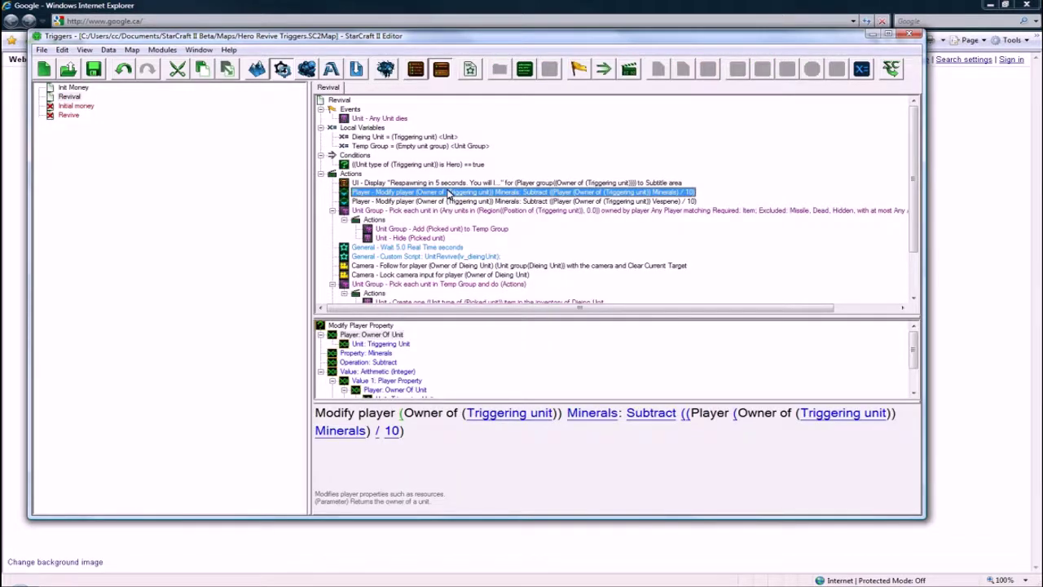
{"action": "left_click", "coordinate": [461, 201]}
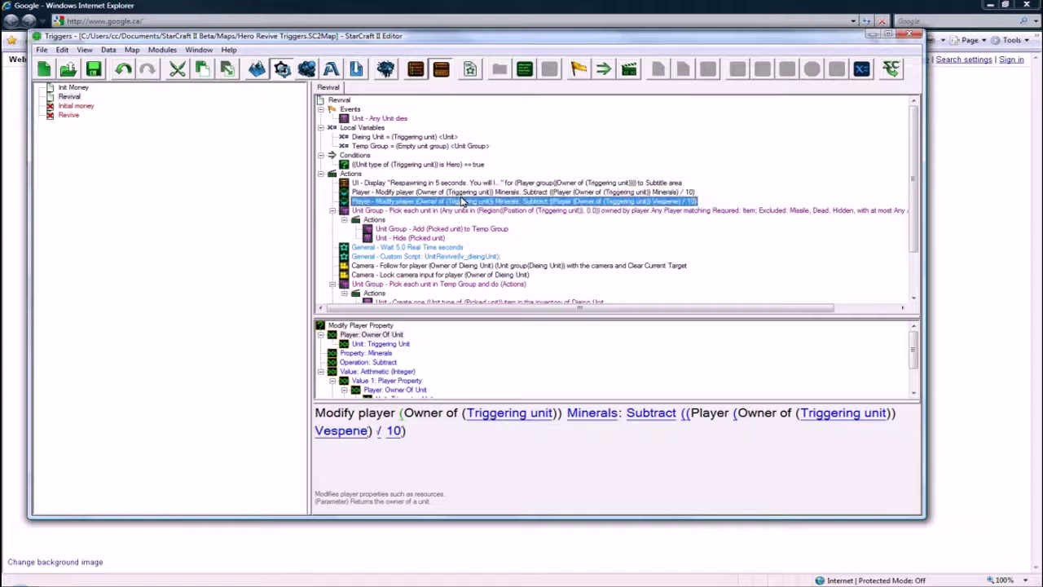
{"action": "left_click", "coordinate": [592, 412]}
{"action": "left_click", "coordinate": [509, 339]}
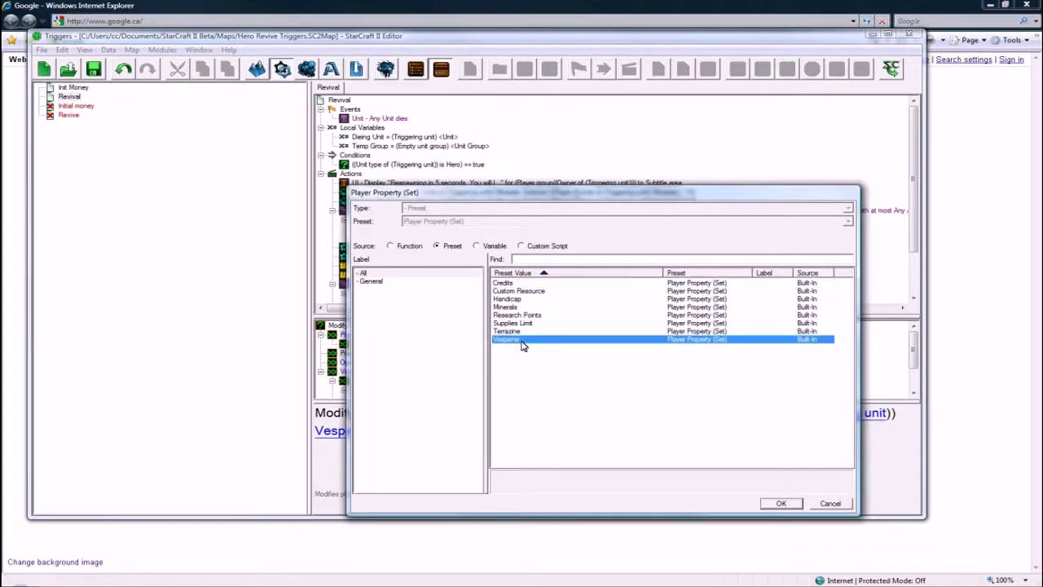
{"action": "left_click", "coordinate": [781, 503]}
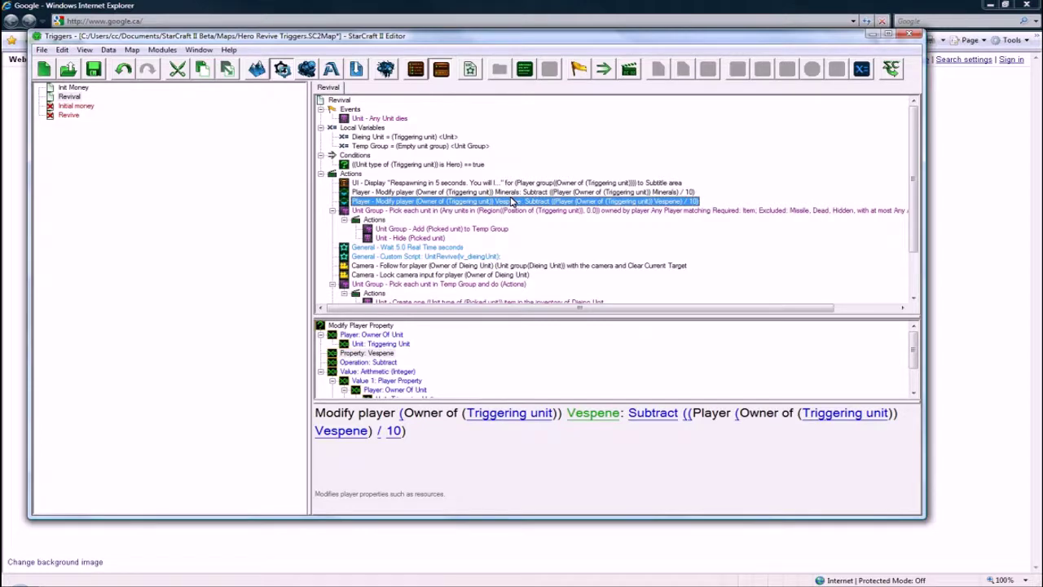
Check the UnitRevive custom script action, then open the Zealot's Data Editor entry with F7
{"action": "scroll", "coordinate": [511, 200], "scroll_direction": "down", "scroll_amount": 2}
{"action": "scroll", "coordinate": [501, 203], "scroll_direction": "up", "scroll_amount": 2}
{"action": "scroll", "coordinate": [492, 209], "scroll_direction": "down", "scroll_amount": 2}
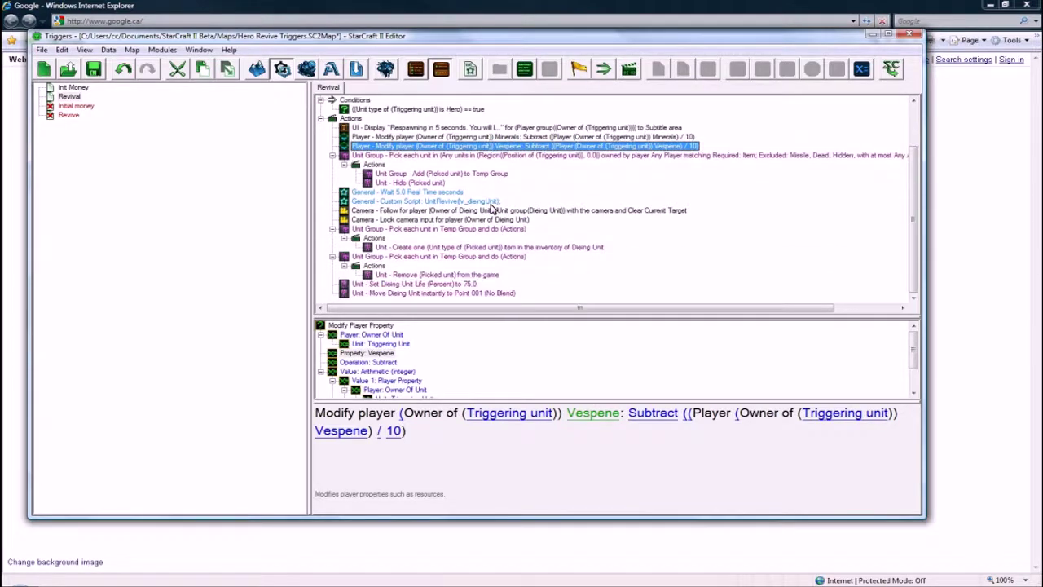
{"action": "left_click", "coordinate": [440, 201]}
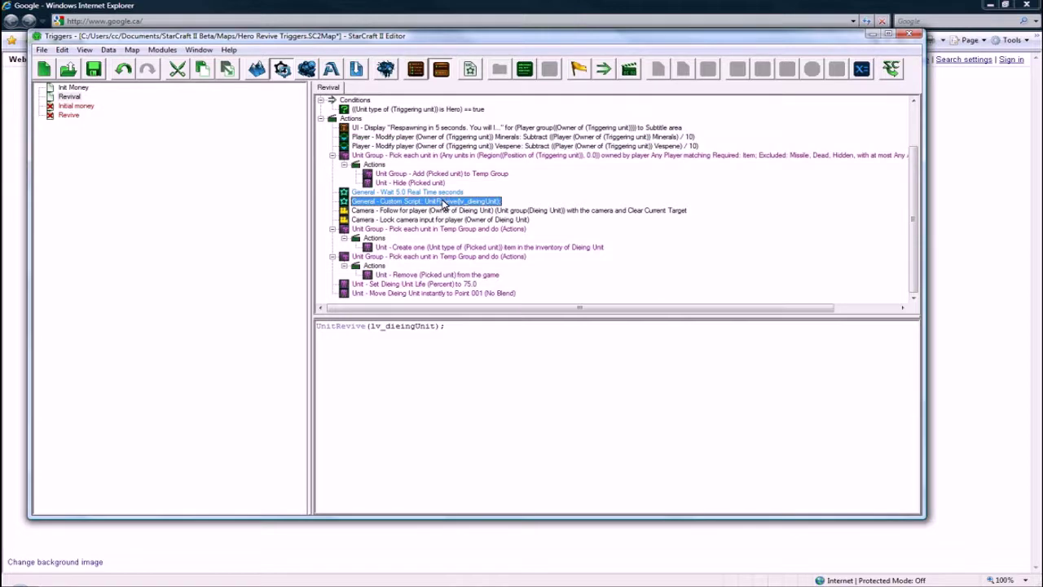
{"action": "key", "text": "F7"}
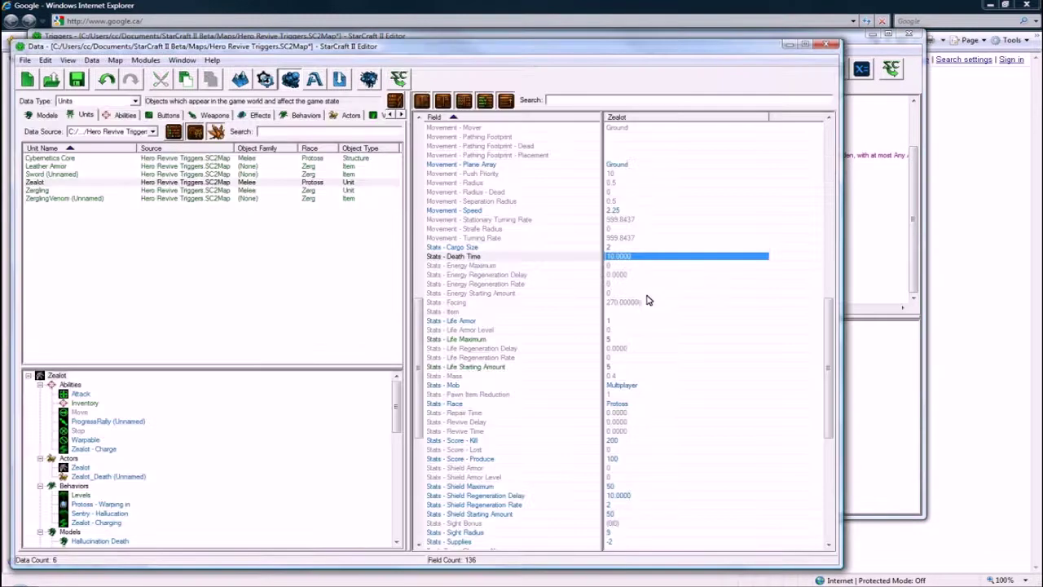